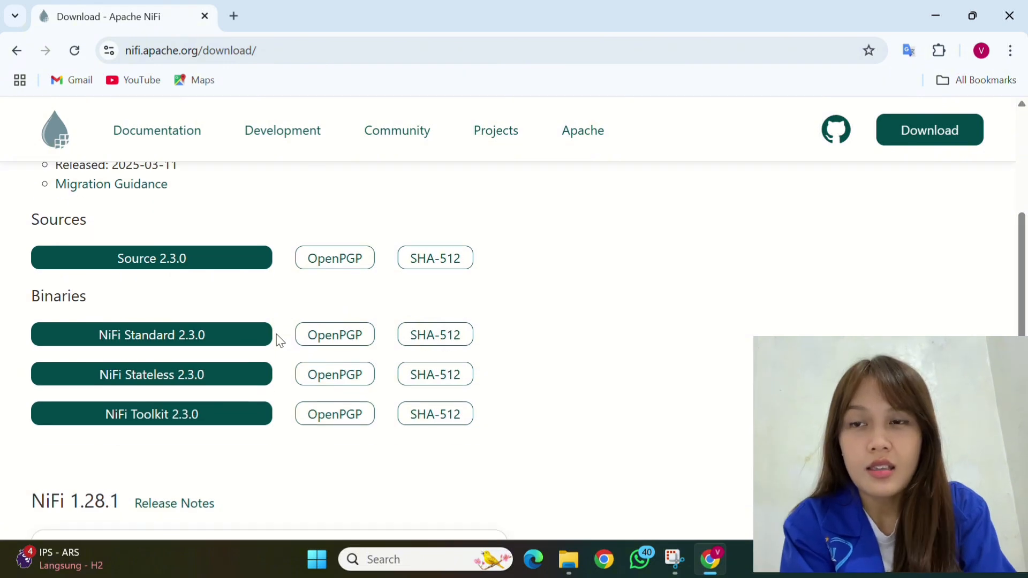
# Download the NiFi Standard 2.3.0 binary zip from the suggested Apache mirror, and pause the download
pyautogui.click(191, 336)
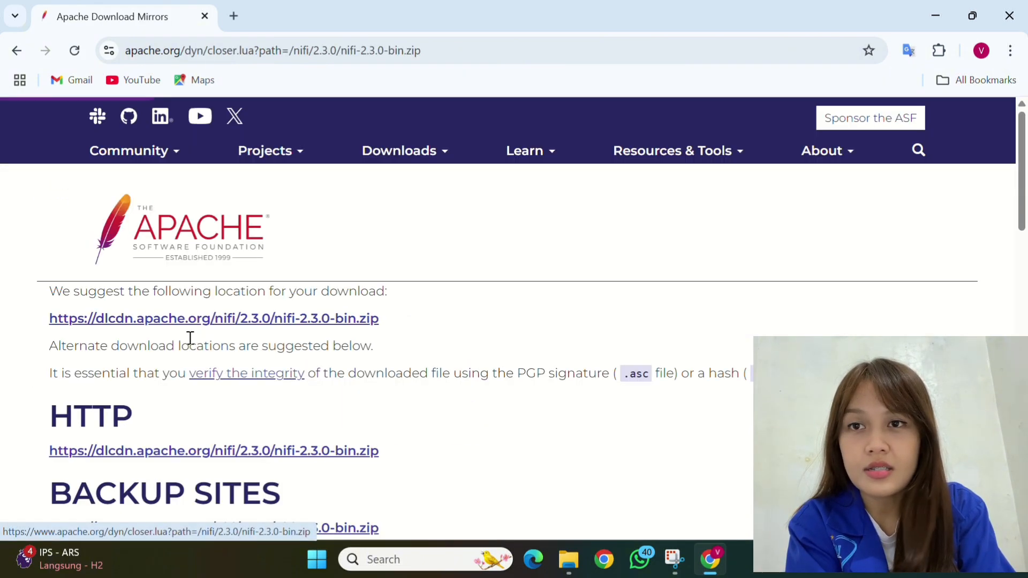
pyautogui.click(343, 318)
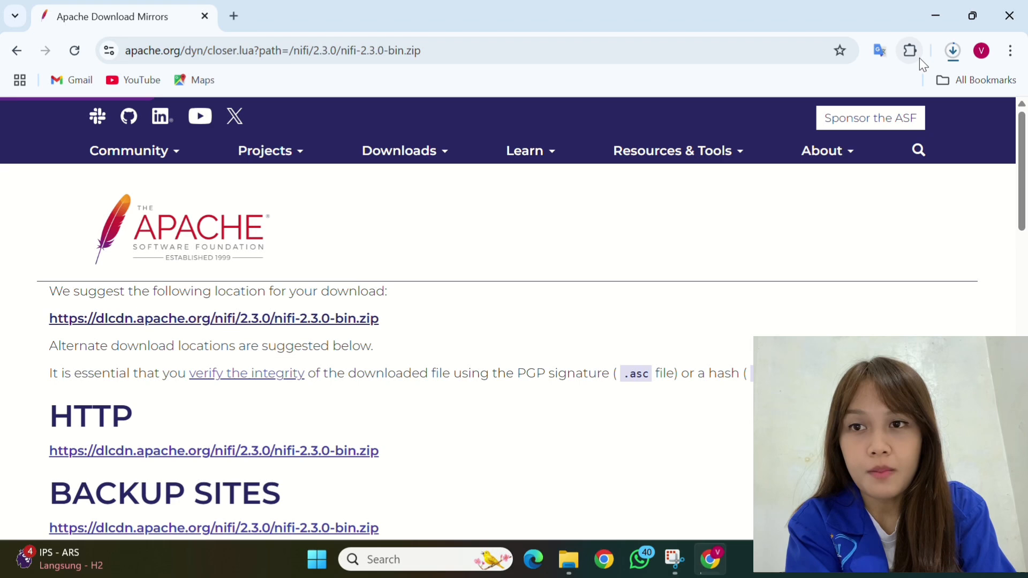
pyautogui.click(951, 51)
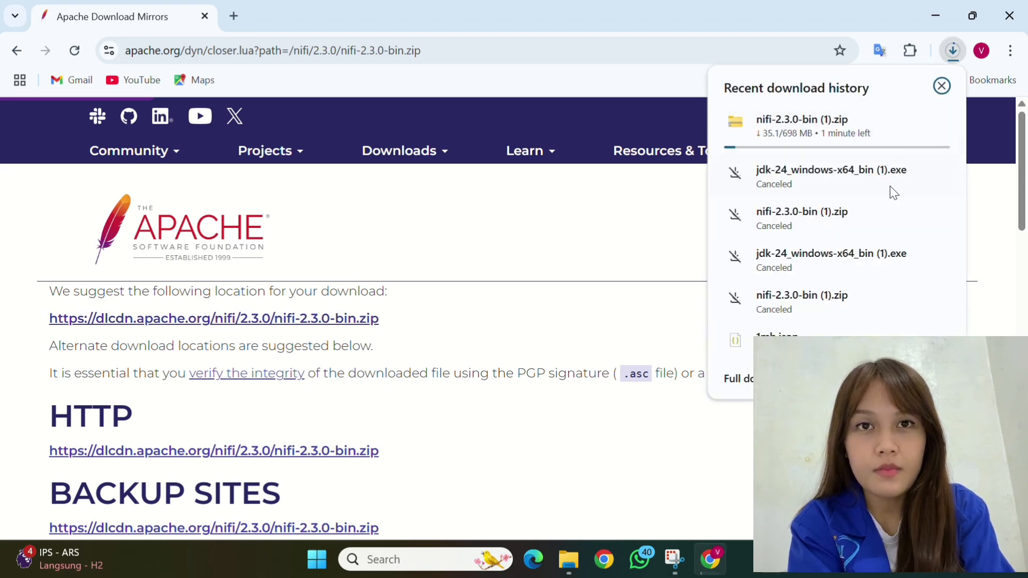
pyautogui.click(903, 127)
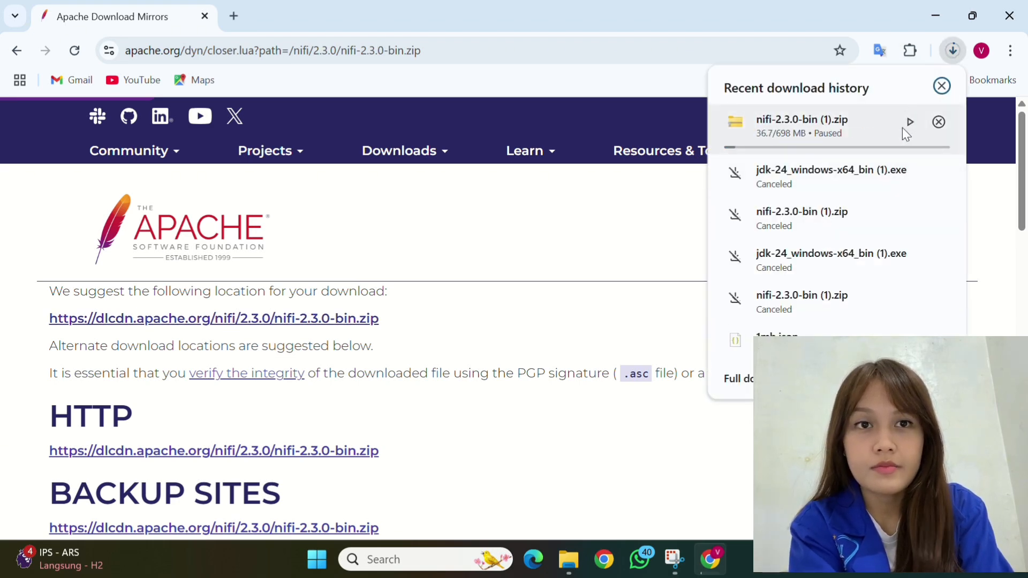
pyautogui.click(956, 57)
# Search the web for "java oracle download" in a new tab and open Oracle's Java Downloads page
pyautogui.click(233, 16)
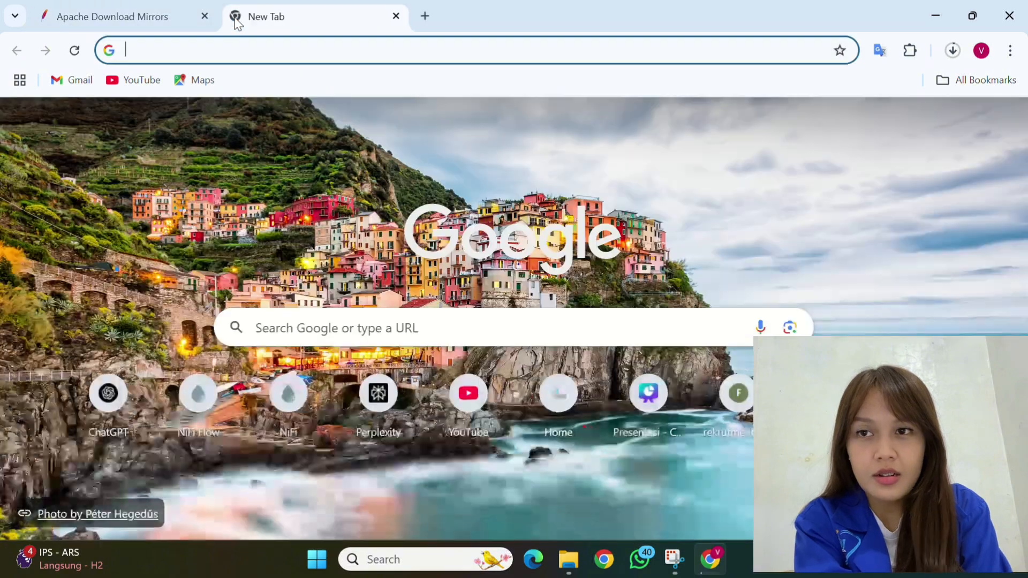
pyautogui.write('java ')
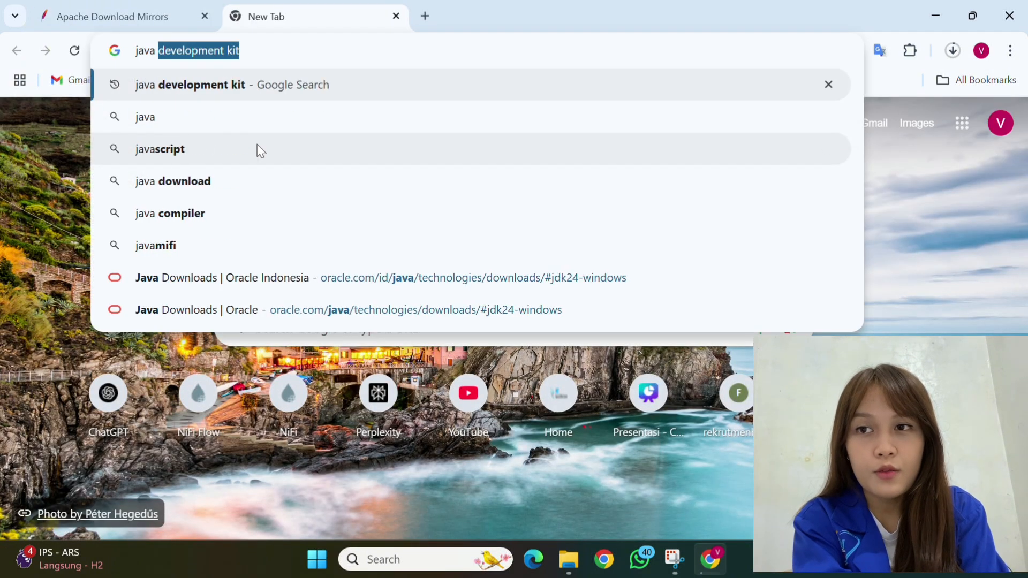
pyautogui.write('oracle download')
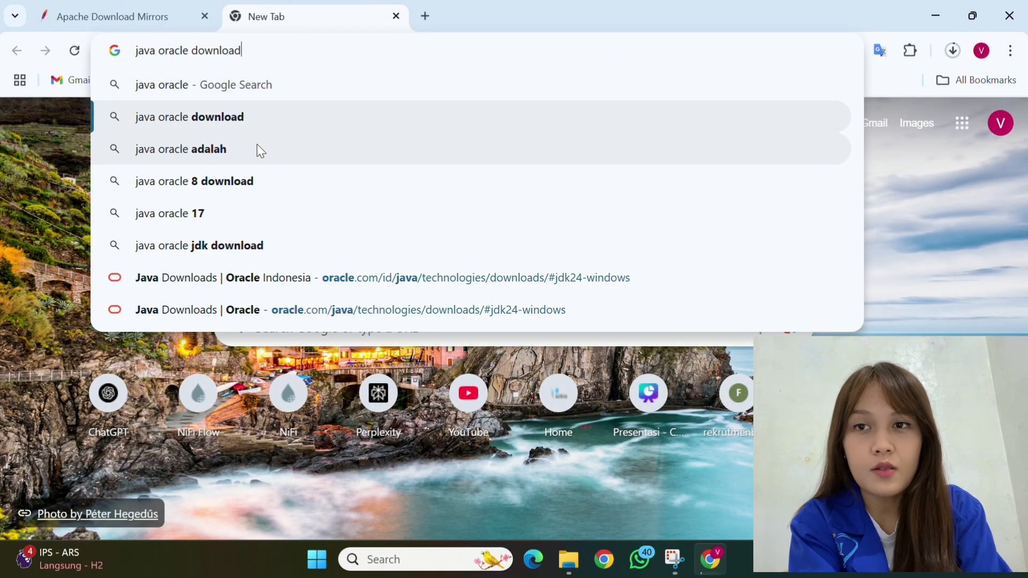
pyautogui.press('Return')
pyautogui.click(184, 274)
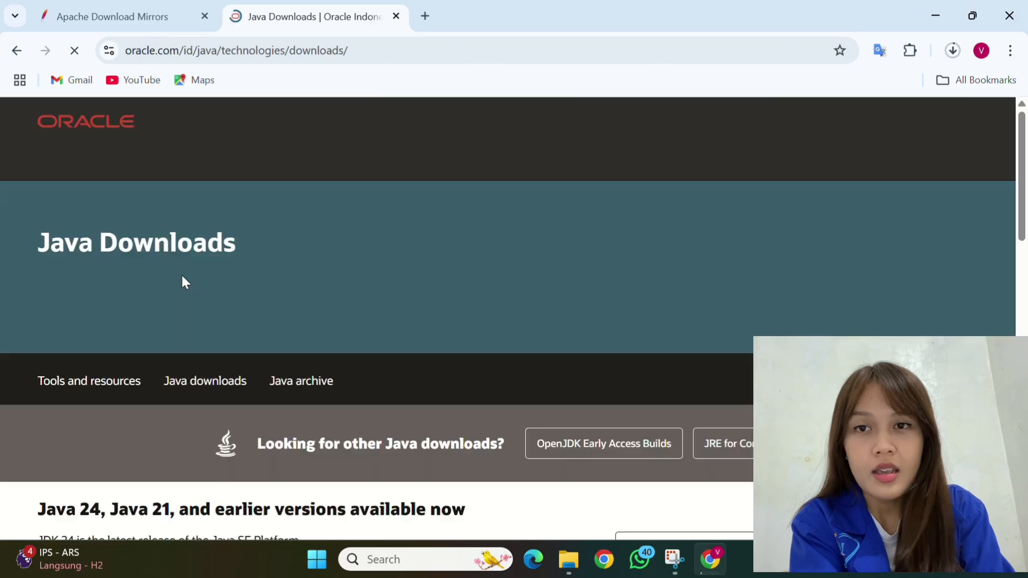
# Download the JDK 24 x64 Installer for Windows and check its progress in the download history
pyautogui.scroll(-3, 375, 278)
pyautogui.scroll(-2, 387, 283)
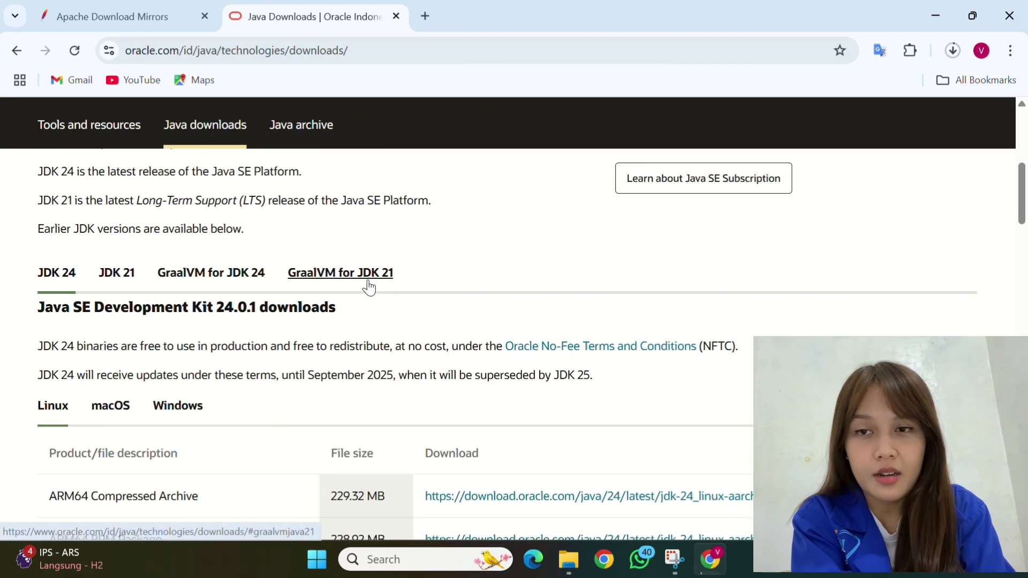
pyautogui.click(191, 417)
pyautogui.scroll(-3, 344, 328)
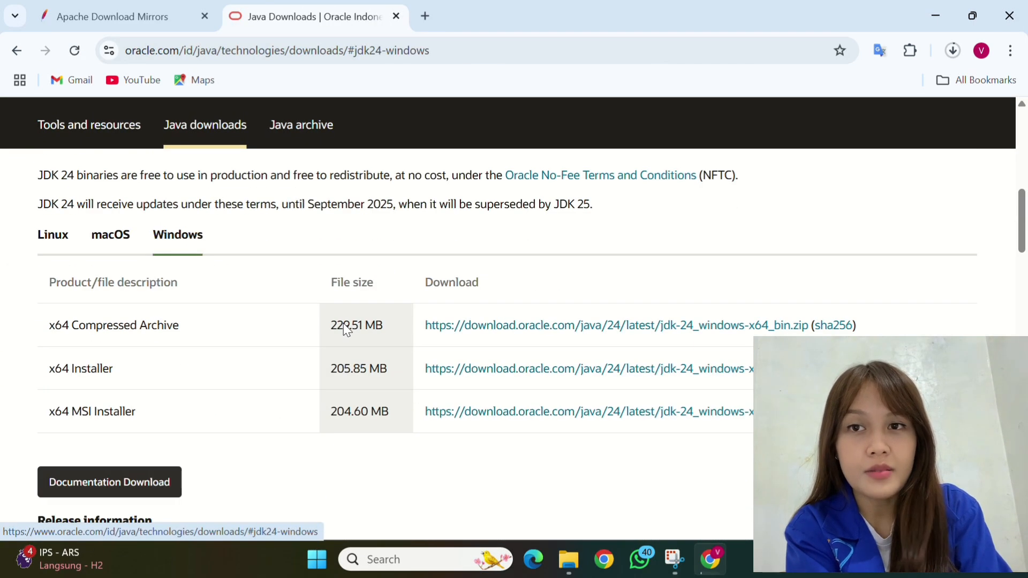
pyautogui.click(648, 376)
pyautogui.click(959, 61)
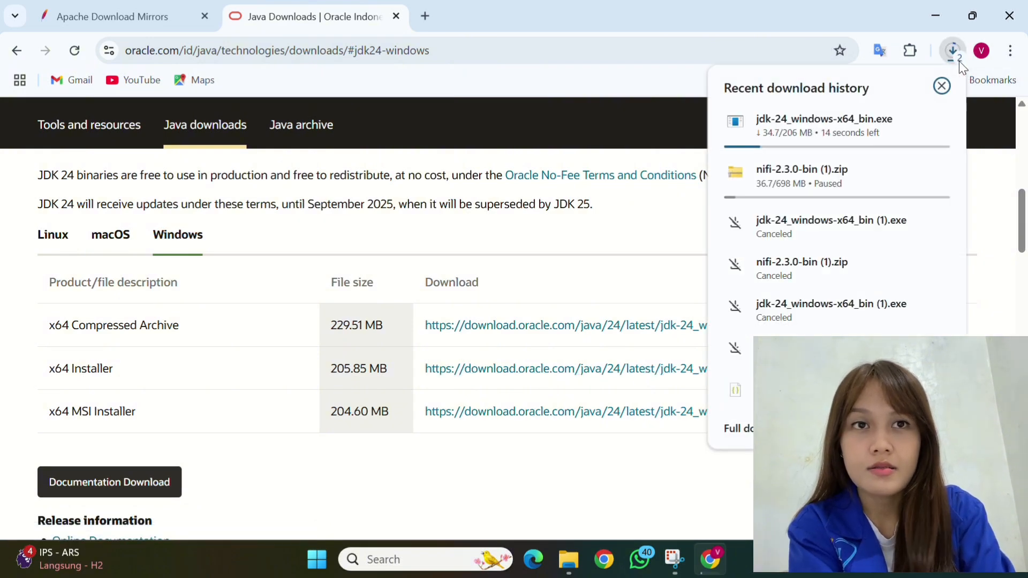
pyautogui.moveTo(922, 128)
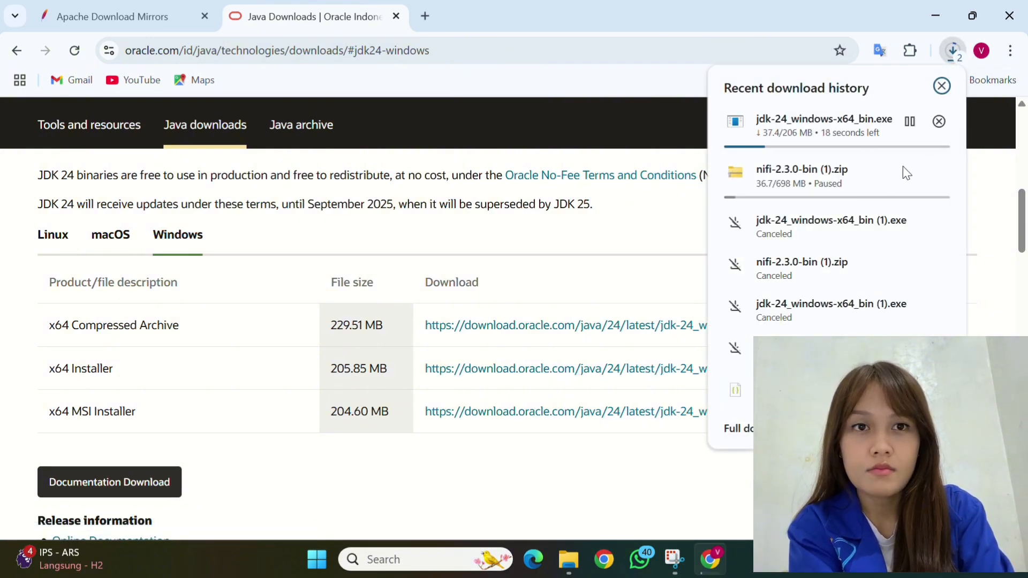
pyautogui.moveTo(897, 174)
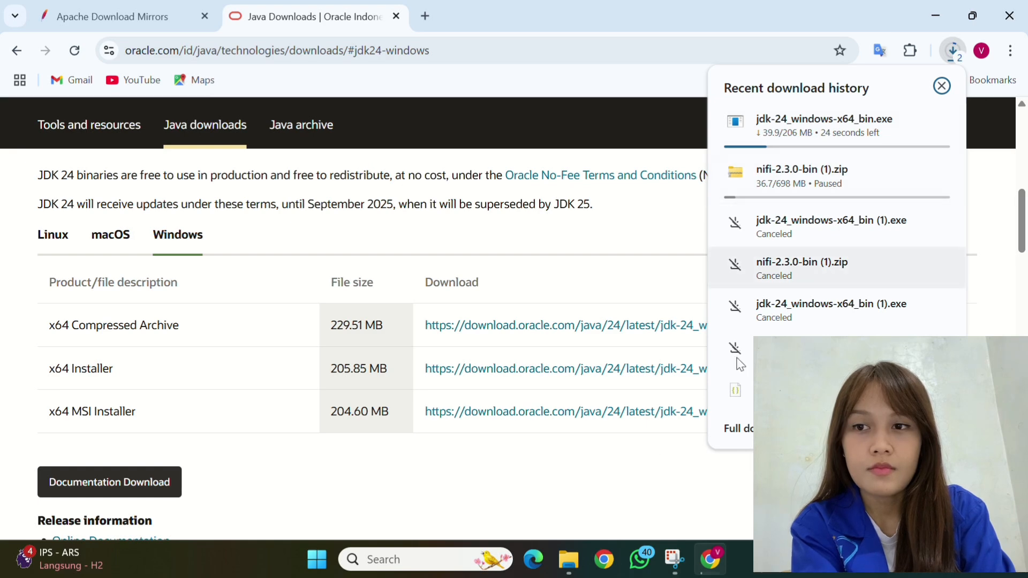
# Switch to File Explorer and extract the nifi-2.3.0-bin archive directly into the root of C:\
pyautogui.click(568, 561)
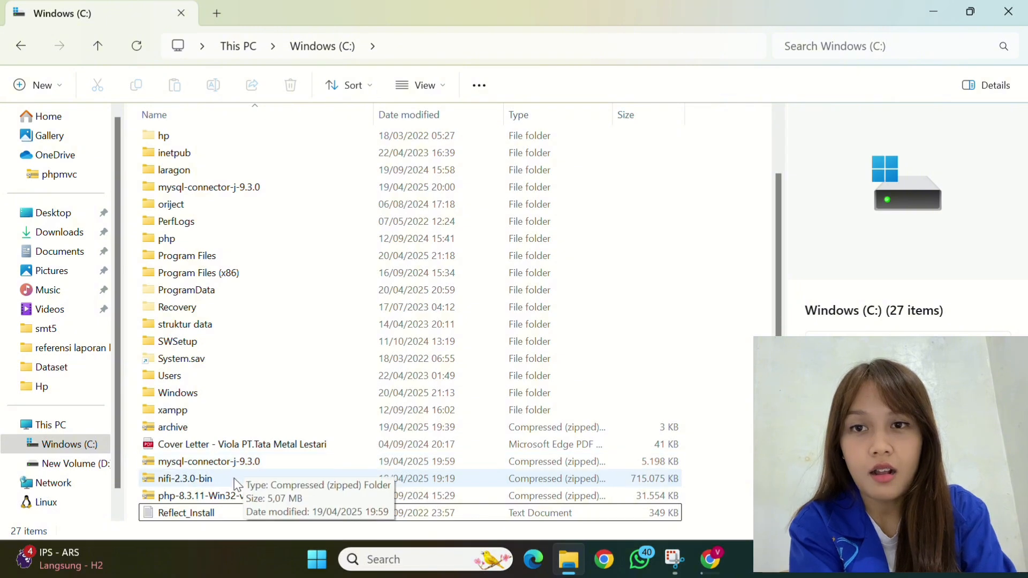
pyautogui.click(239, 479)
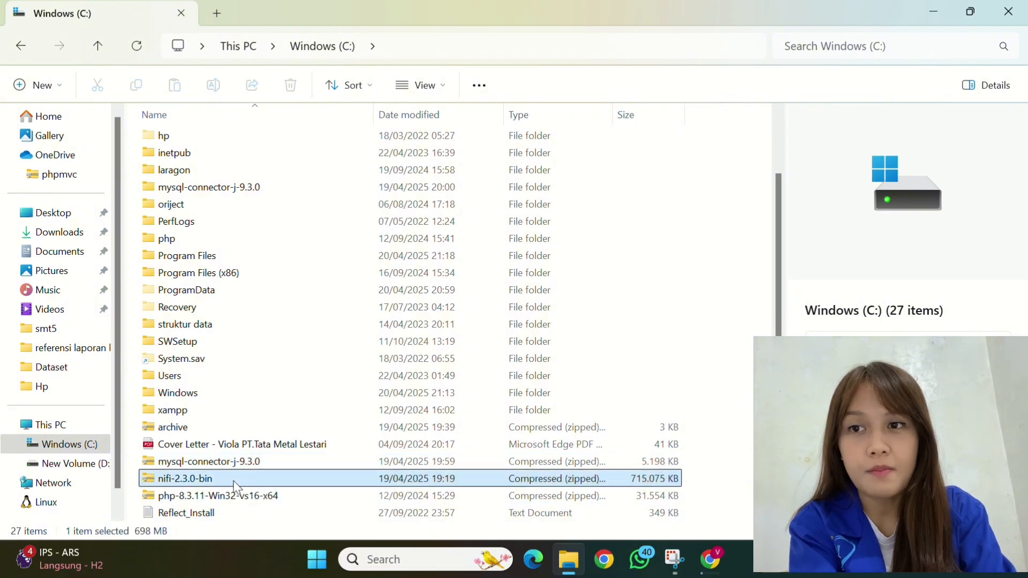
pyautogui.rightClick(260, 482)
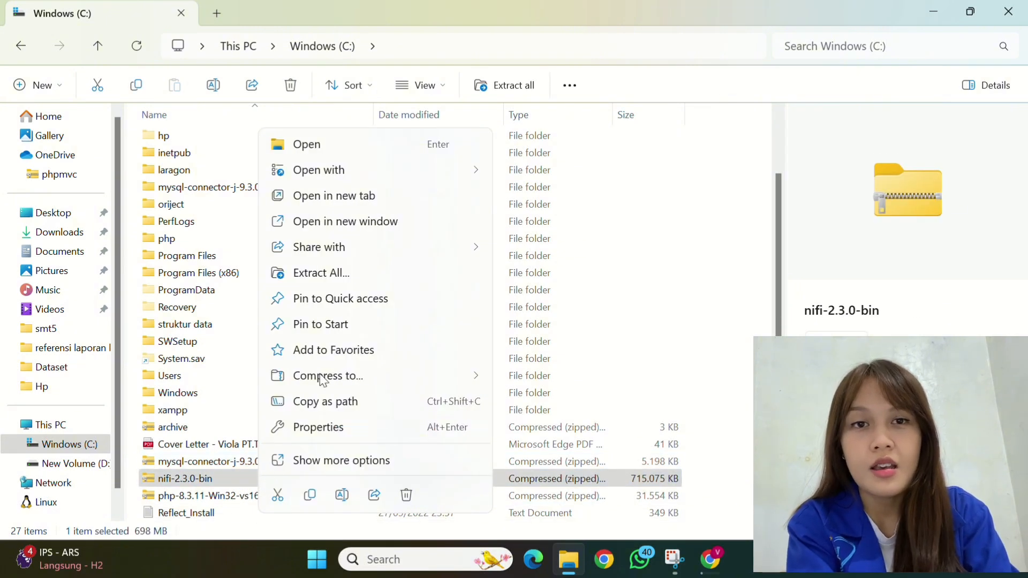
pyautogui.click(356, 274)
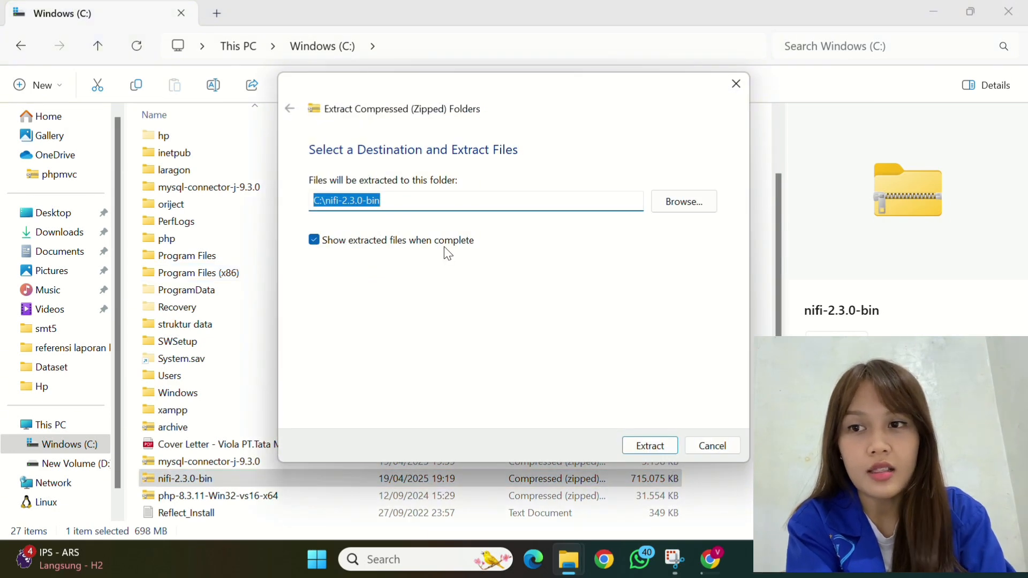
pyautogui.click(474, 203)
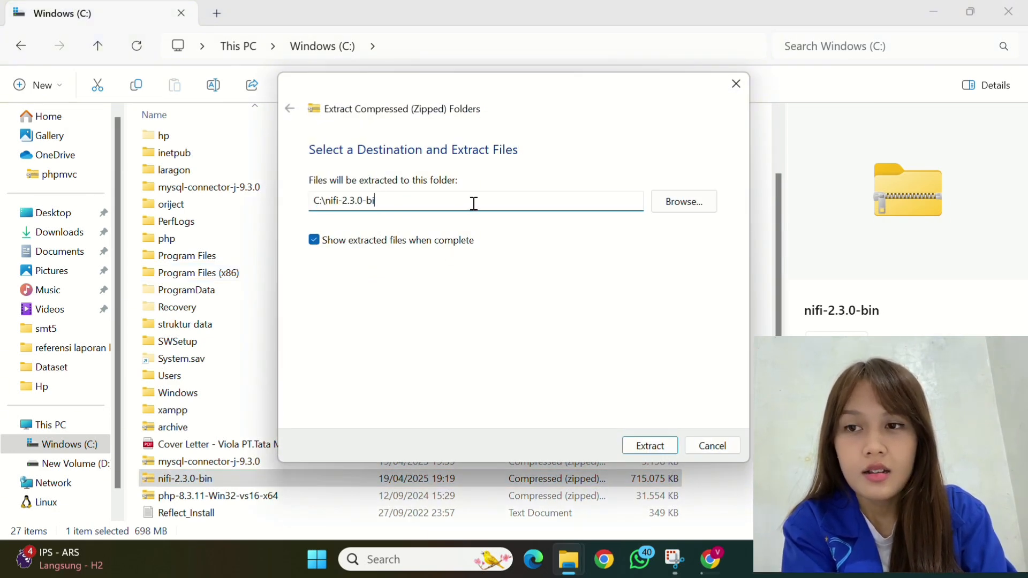
pyautogui.press('BackSpace')
pyautogui.press('BackSpace')
pyautogui.press('BackSpace')
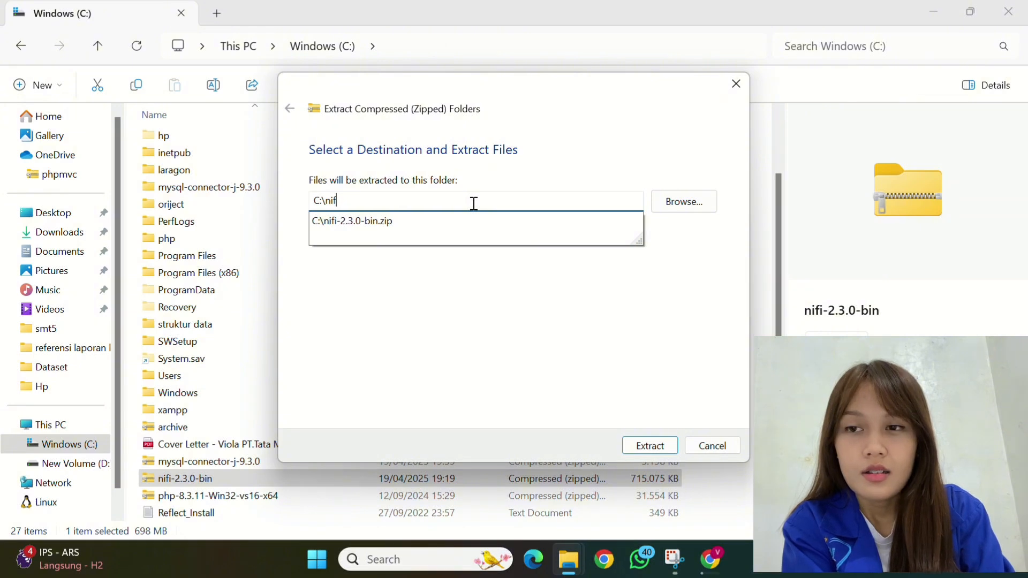
pyautogui.press('BackSpace')
pyautogui.press('Return')
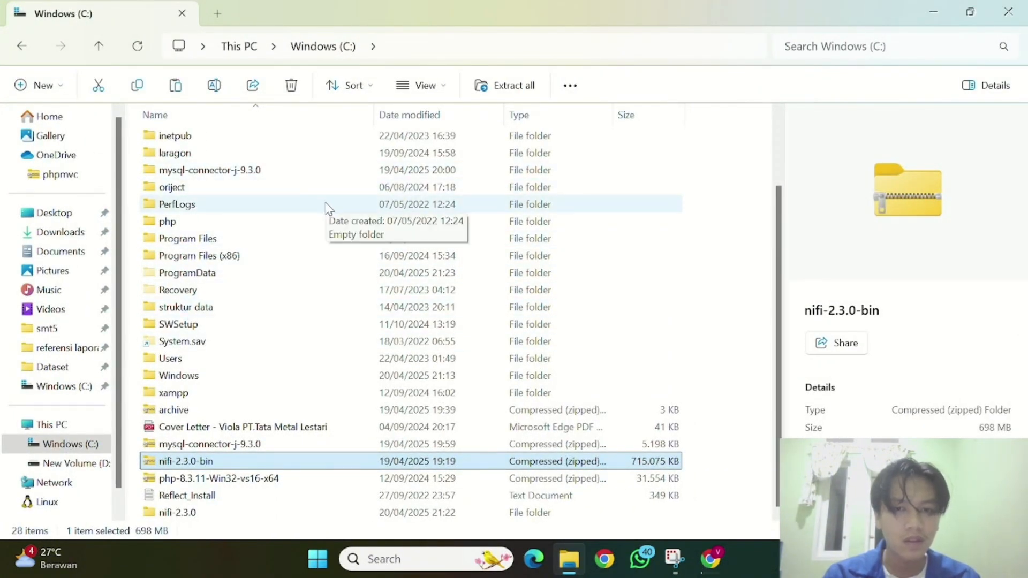
# Run the jdk-24_windows-x64_bin installer from the Downloads folder and decline reinstalling the Java SE Development Kit
pyautogui.click(59, 232)
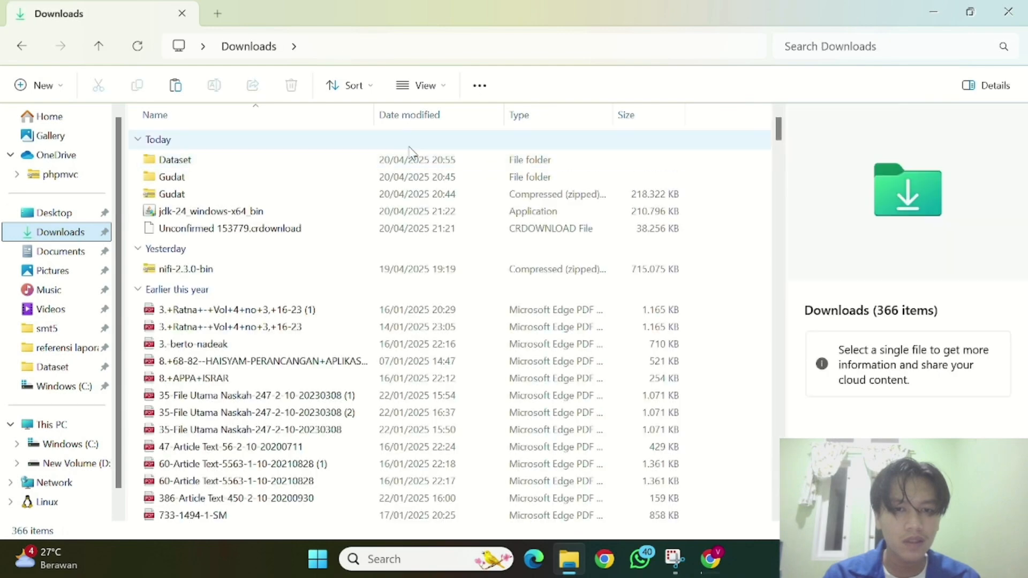
pyautogui.click(326, 213)
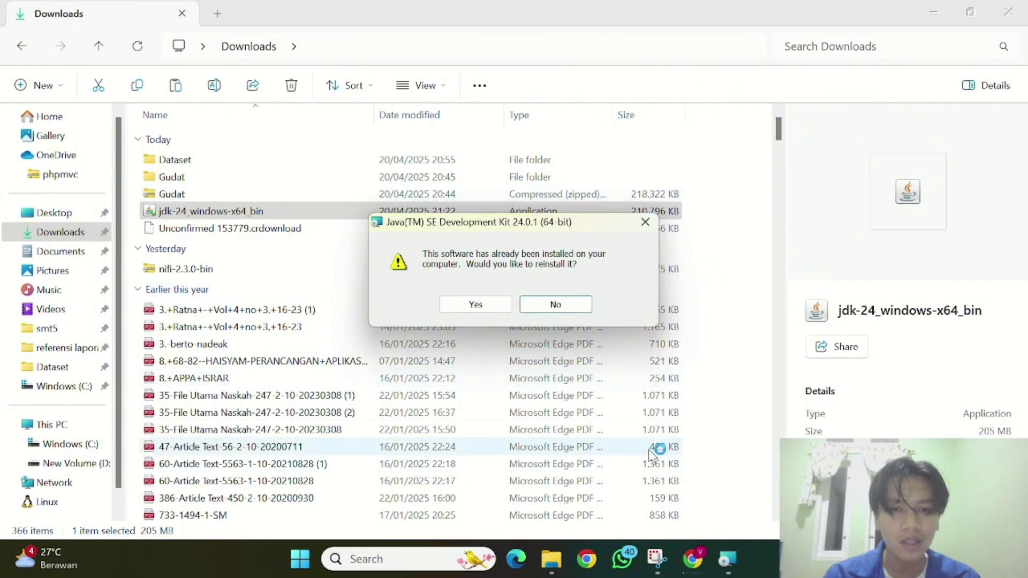
pyautogui.click(580, 307)
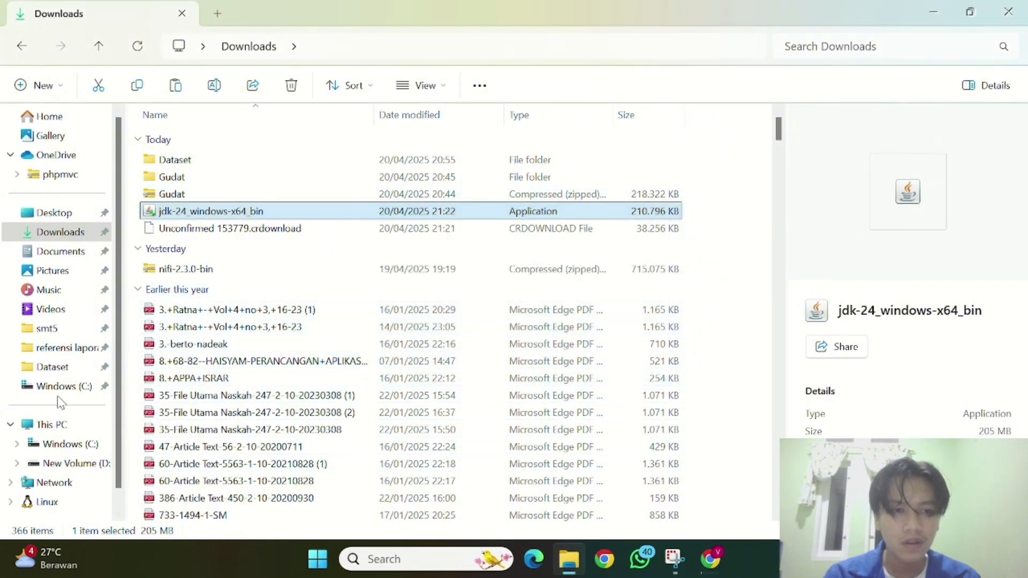
# Go to the bin folder inside C:\nifi-2.3.0 and open a PowerShell terminal there
pyautogui.click(51, 425)
pyautogui.click(288, 177)
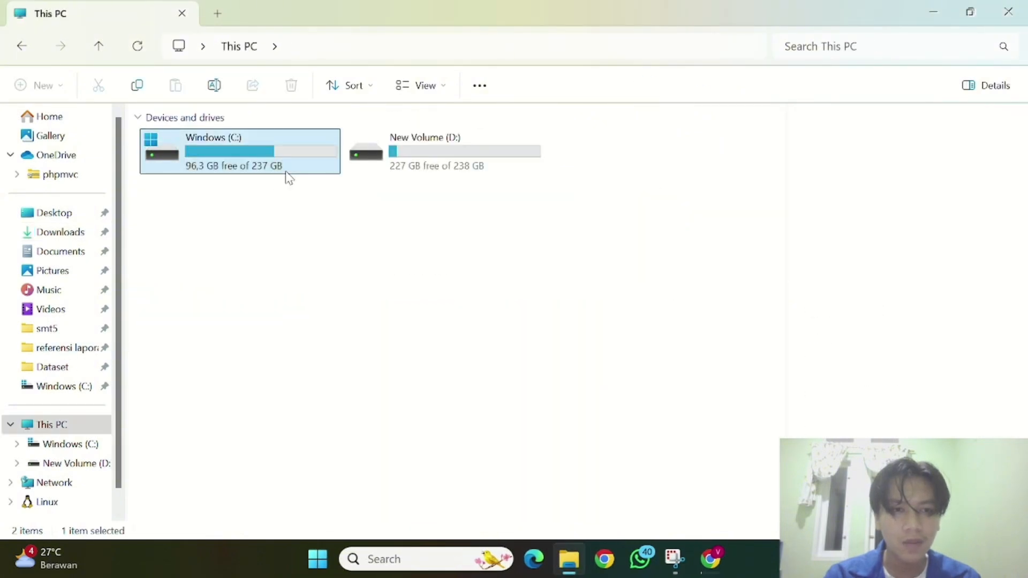
pyautogui.doubleClick(288, 177)
pyautogui.scroll(-2, 255, 324)
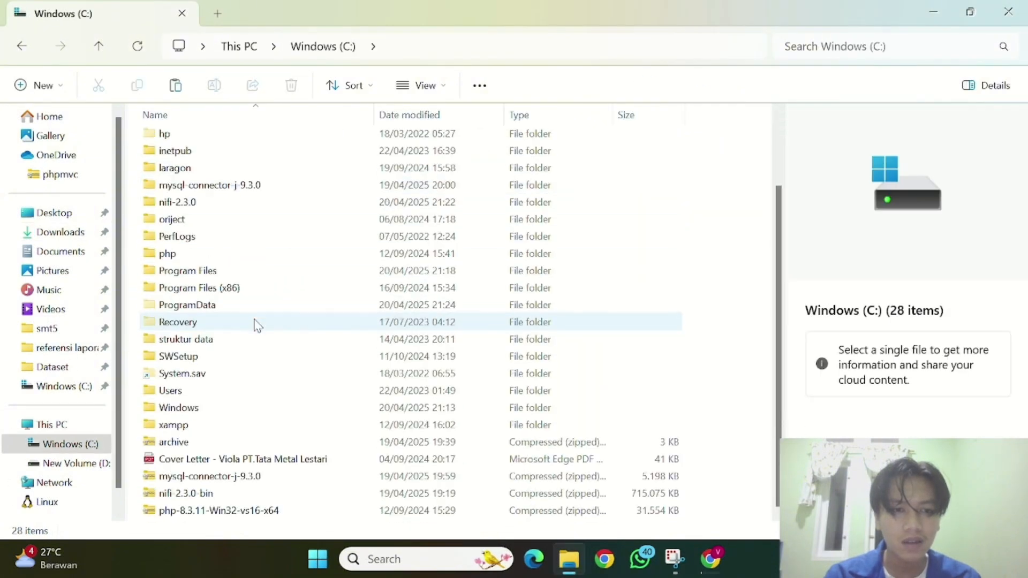
pyautogui.doubleClick(278, 188)
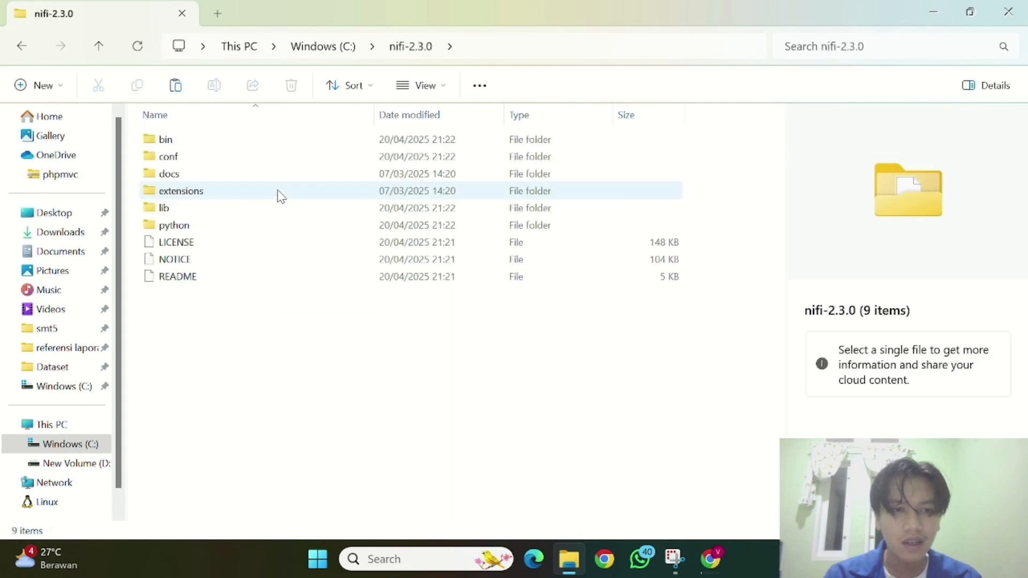
pyautogui.doubleClick(296, 140)
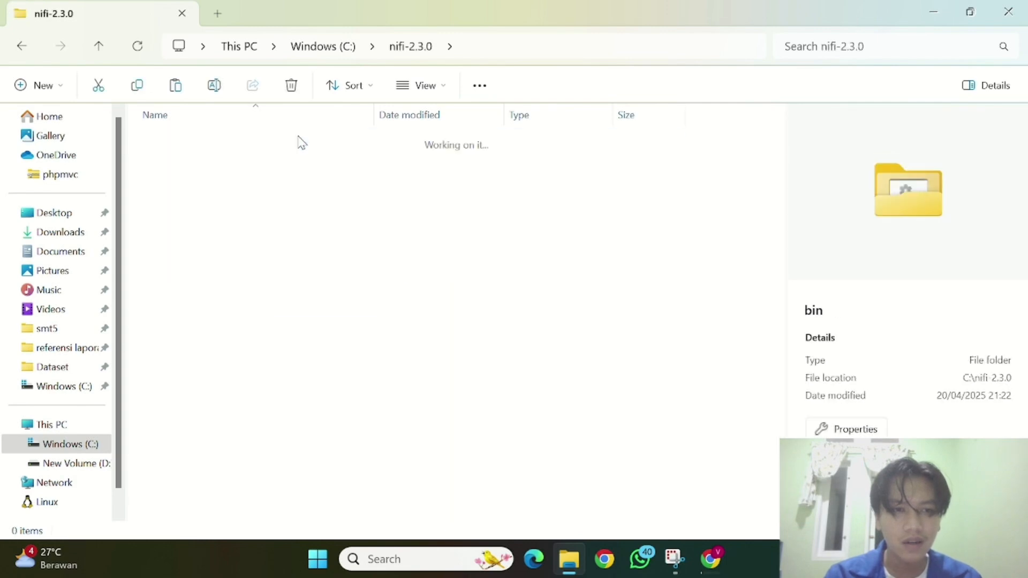
pyautogui.rightClick(289, 241)
pyautogui.click(367, 455)
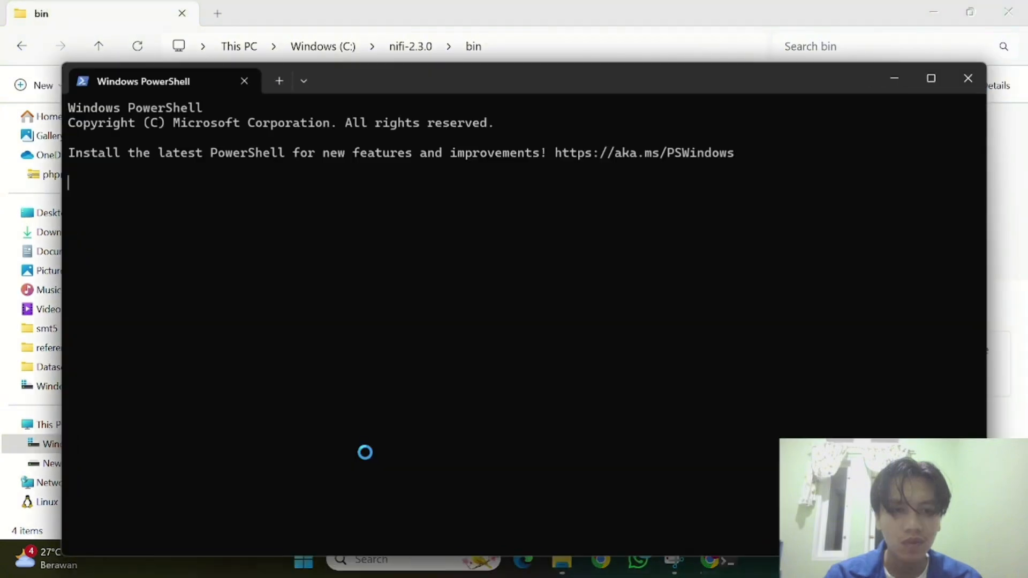
# Start NiFi by running ./nifi.cmd start in the terminal
pyautogui.write('./nifi')
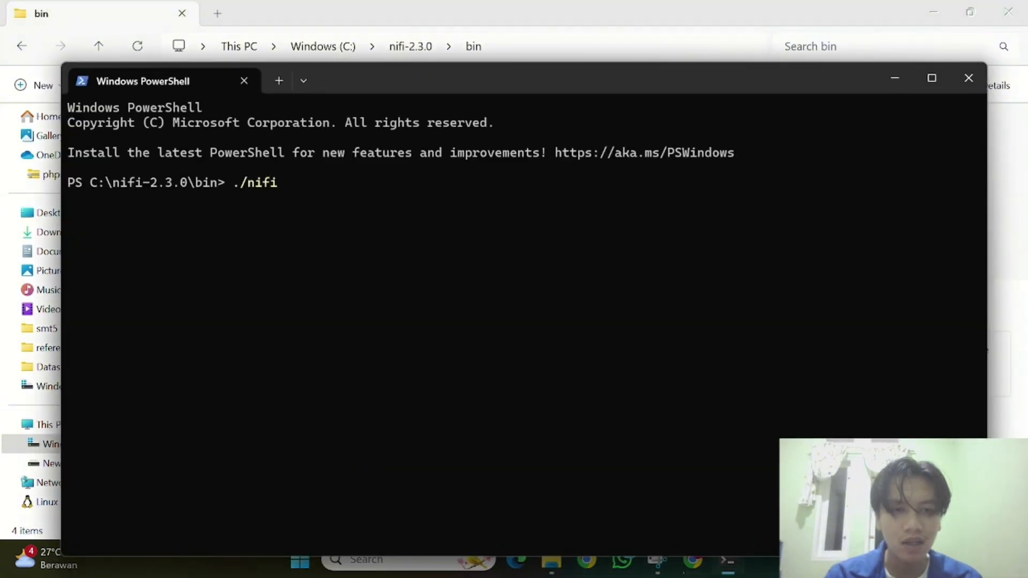
pyautogui.write('.cmd start')
pyautogui.press('Return')
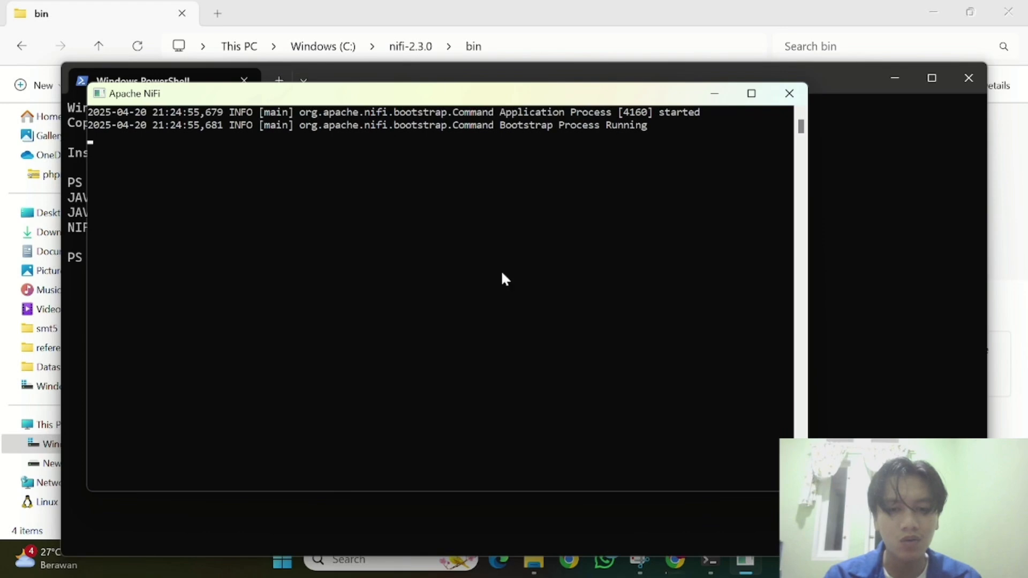
# Check NiFi's state by running ./nifi.cmd status in PowerShell, and bring up the Apache NiFi console window
pyautogui.click(899, 268)
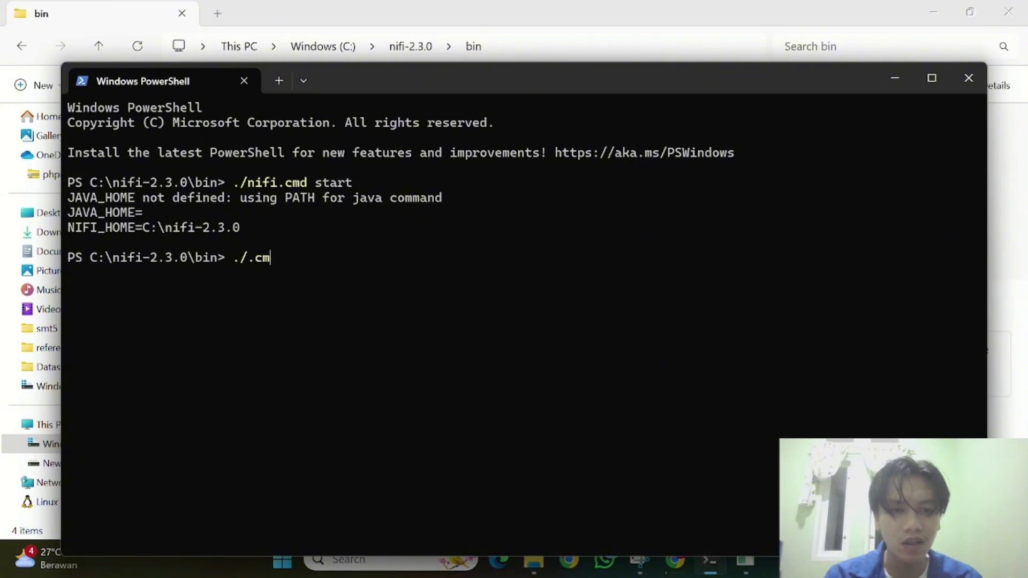
pyautogui.press('BackSpace')
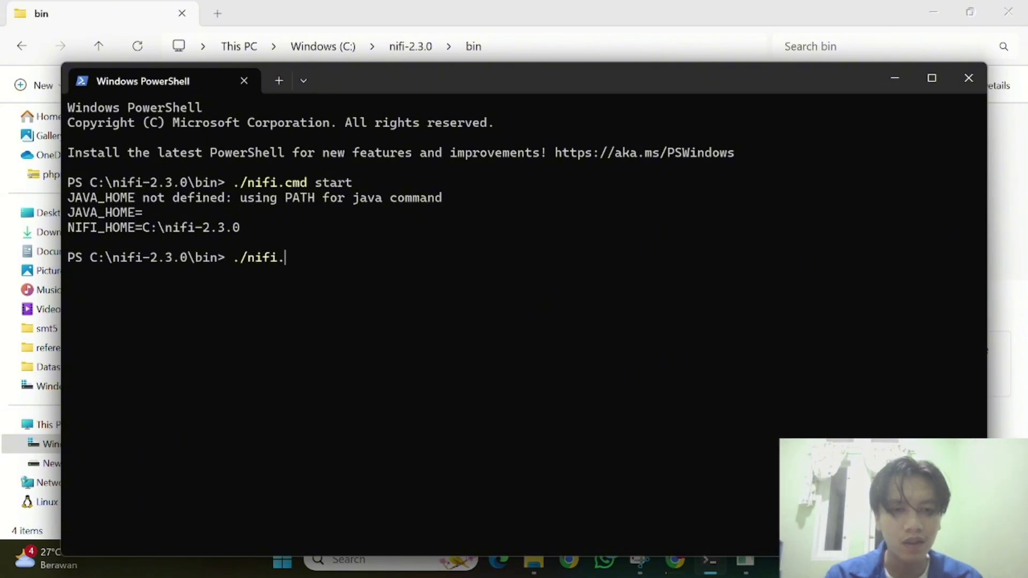
pyautogui.write('sta')
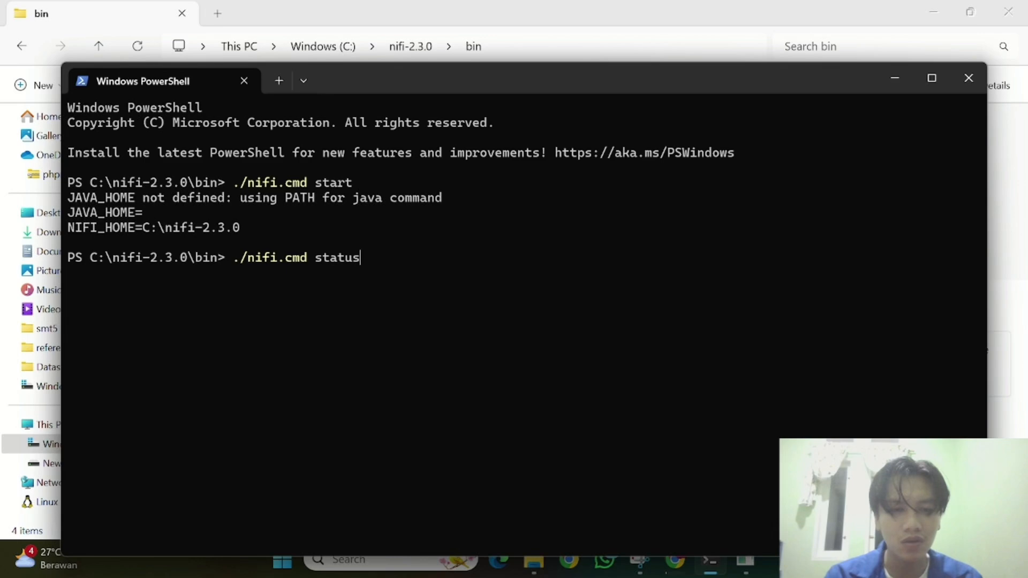
pyautogui.write('tus')
pyautogui.press('Return')
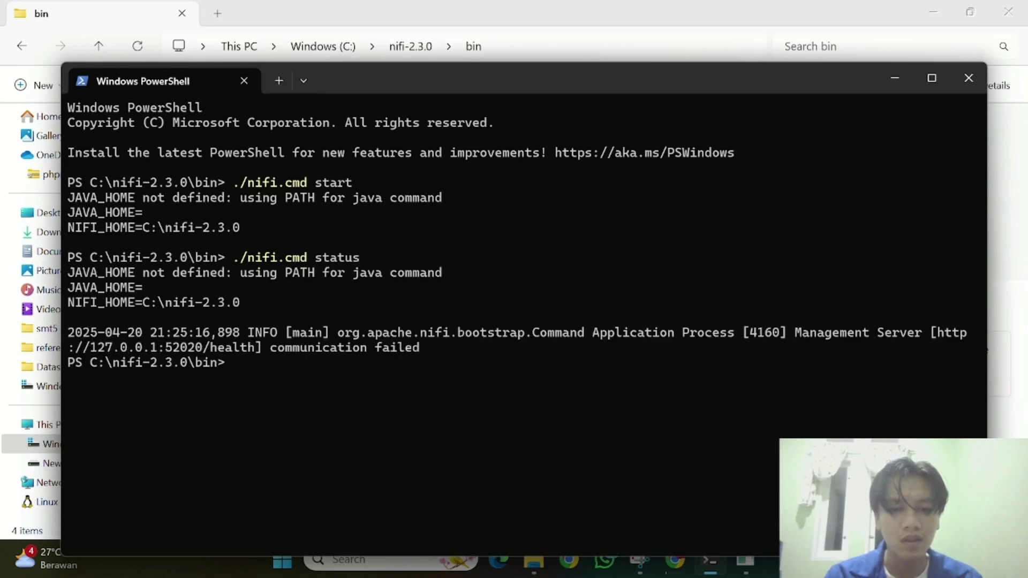
pyautogui.click(745, 561)
pyautogui.click(422, 230)
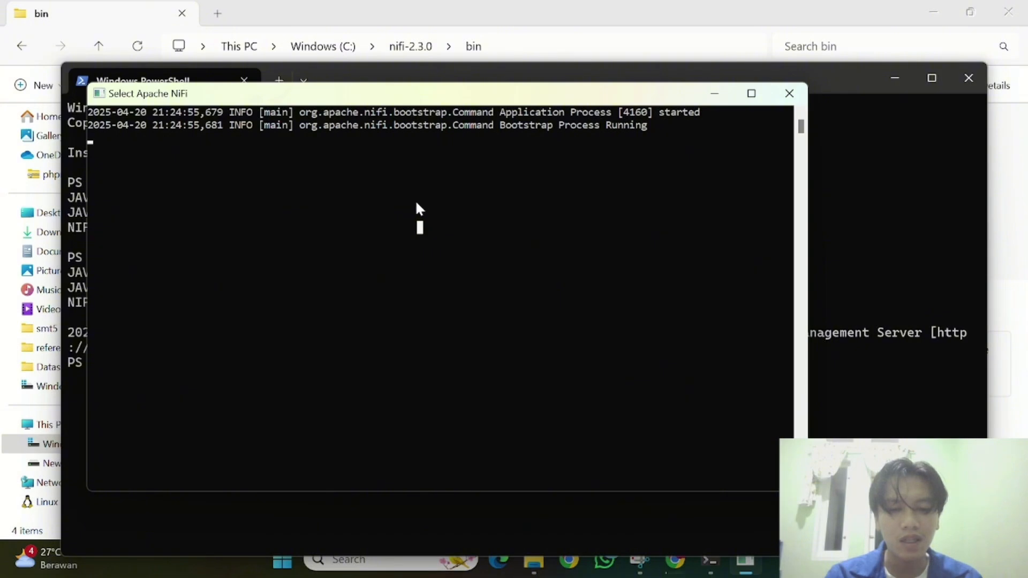
# Clear the selection in the Apache NiFi console and rerun ./nifi.cmd status in PowerShell
pyautogui.press('Escape')
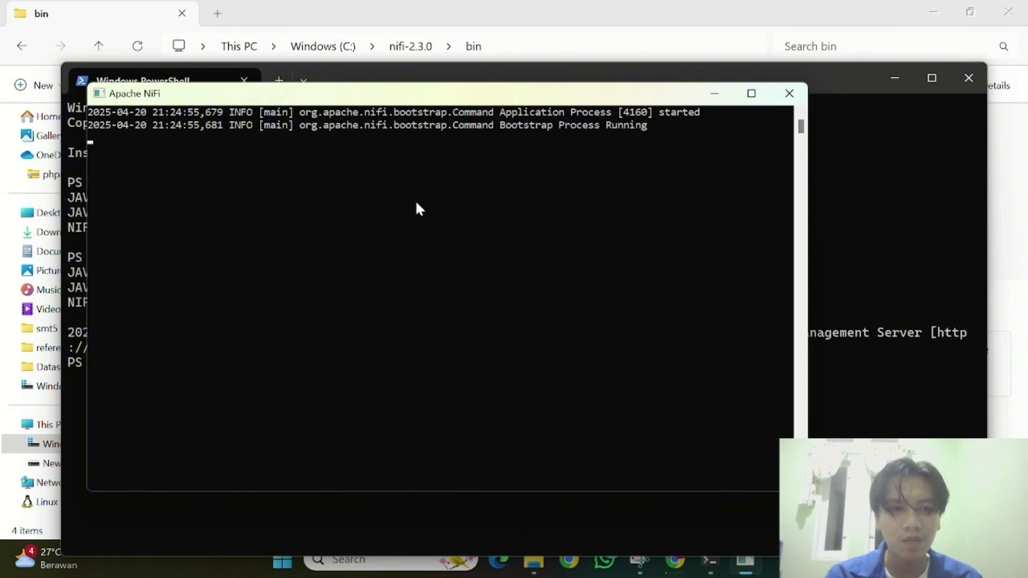
pyautogui.click(855, 314)
pyautogui.press('Up')
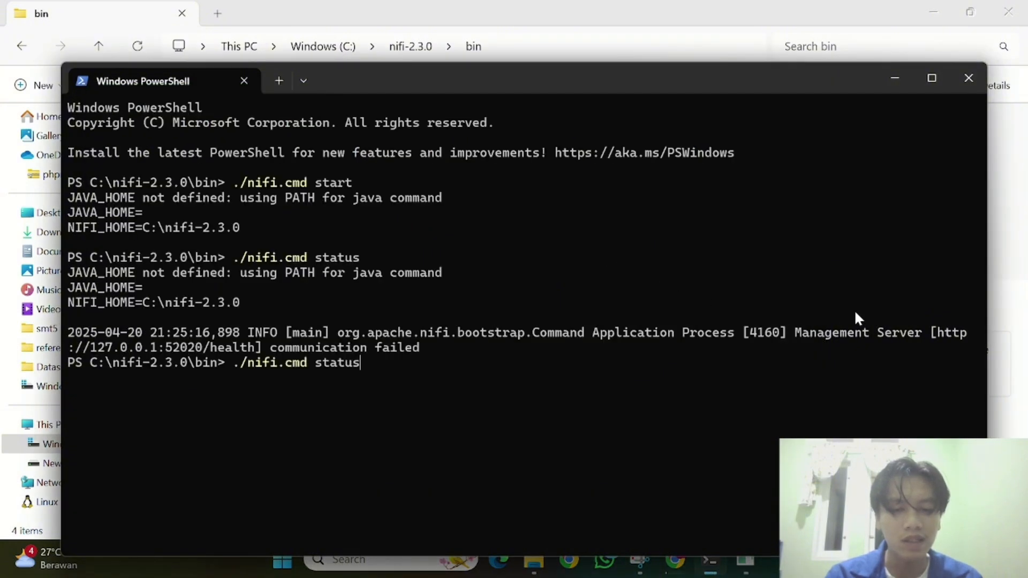
pyautogui.press('Return')
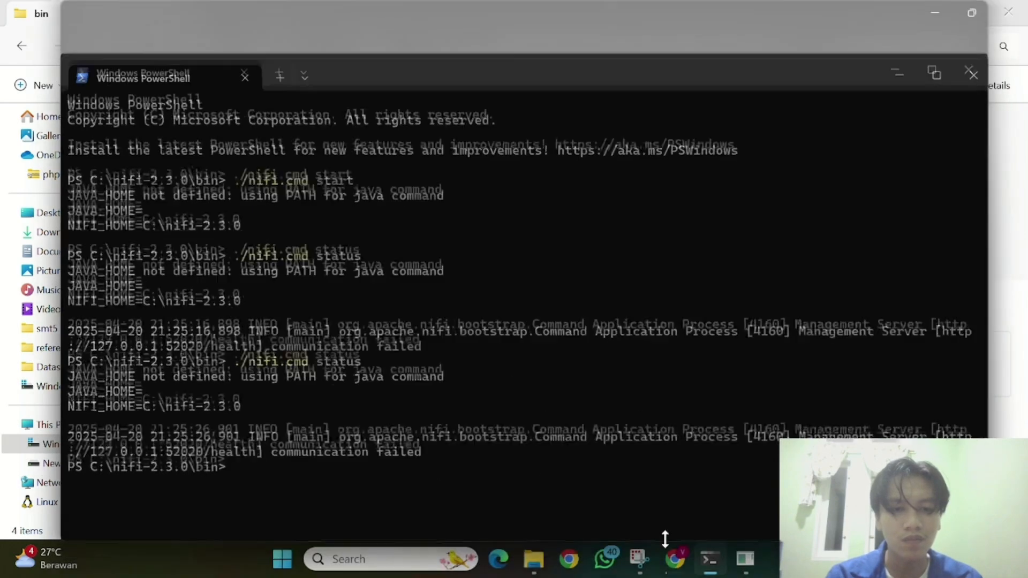
# Switch to Chrome and load localhost:8443/nifi in a new tab
pyautogui.click(674, 558)
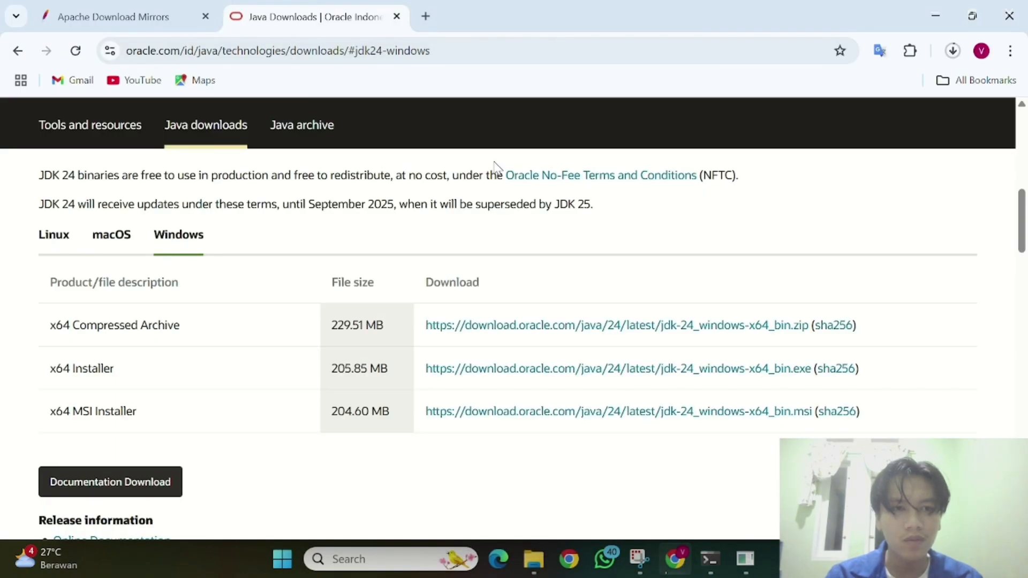
pyautogui.hotkey('ctrl', 't')
pyautogui.write('localhost')
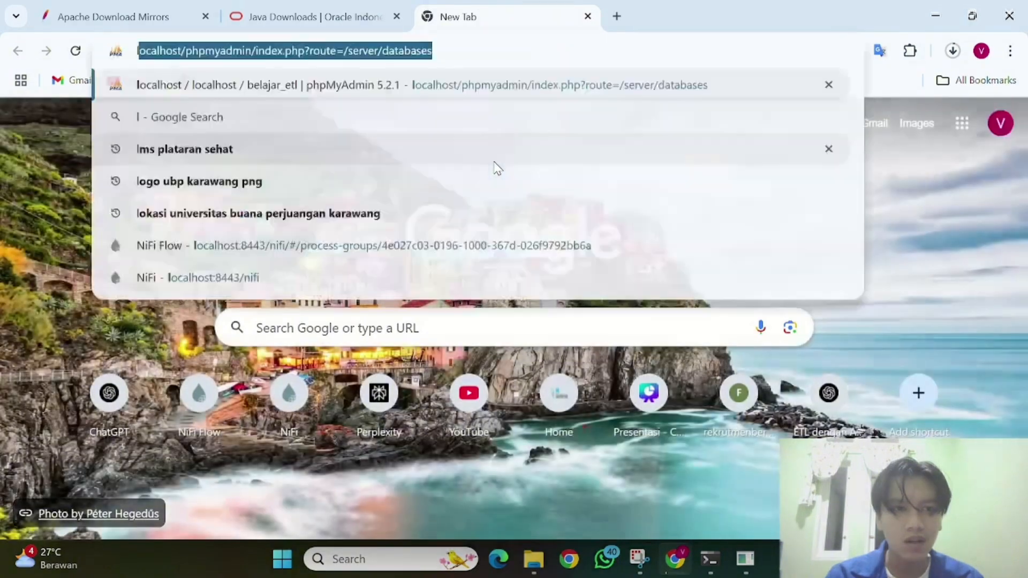
pyautogui.write(':')
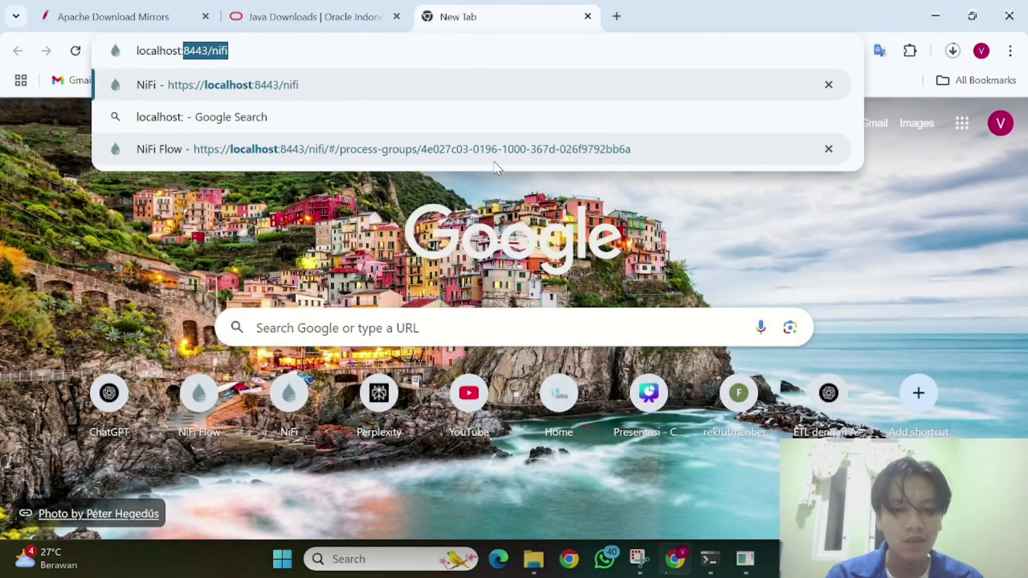
pyautogui.press('Return')
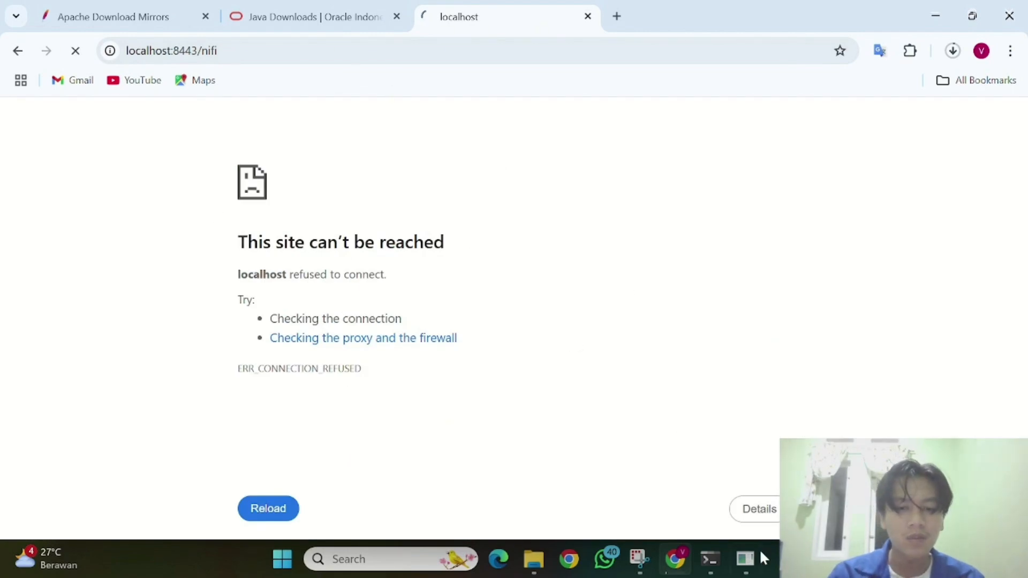
# Return to PowerShell and check NiFi's state again with ./nifi.cmd status
pyautogui.click(709, 558)
pyautogui.press('Up')
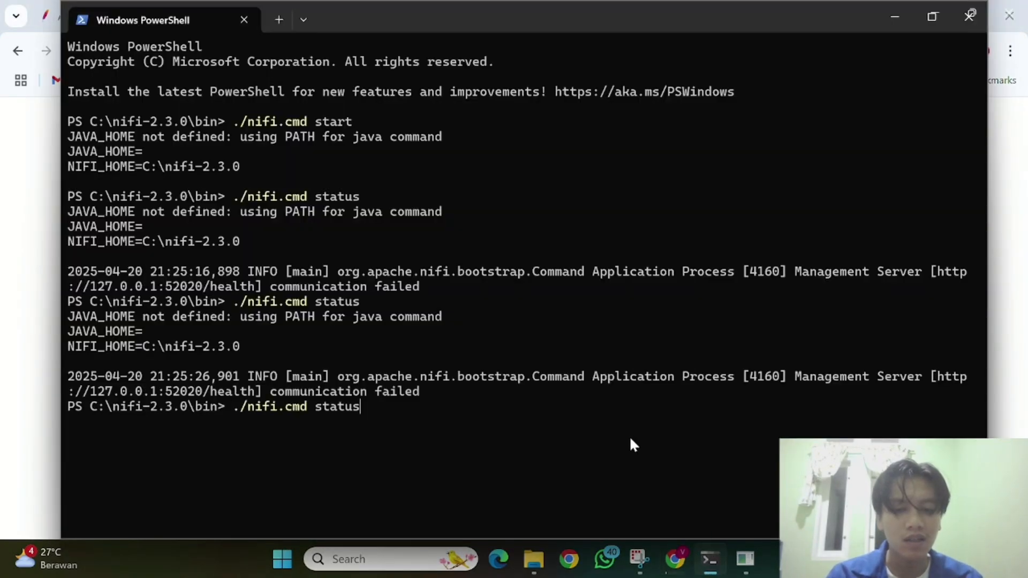
pyautogui.press('Return')
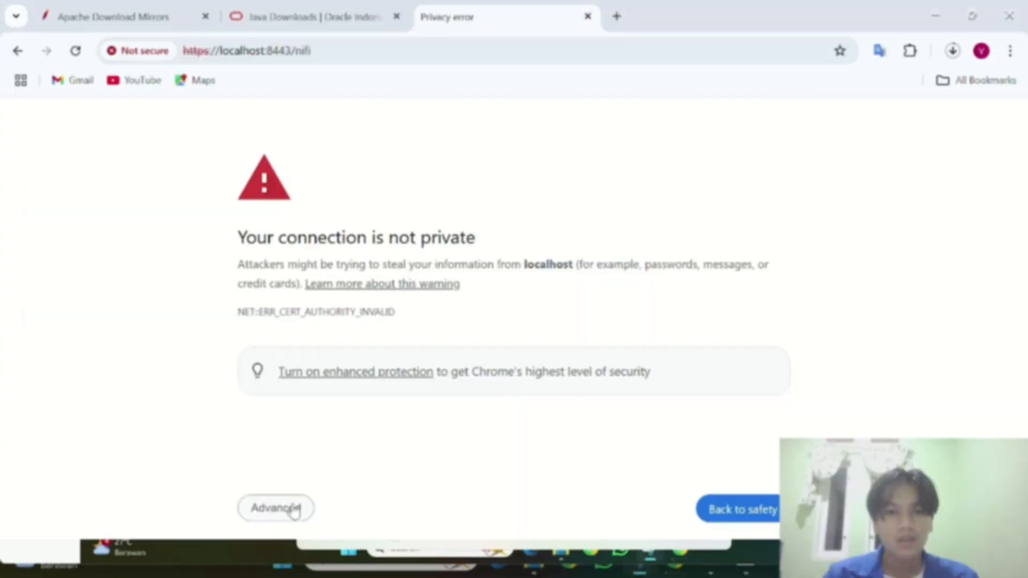
# Bypass Chrome's certificate warning for localhost and proceed to the NiFi login page
pyautogui.click(279, 507)
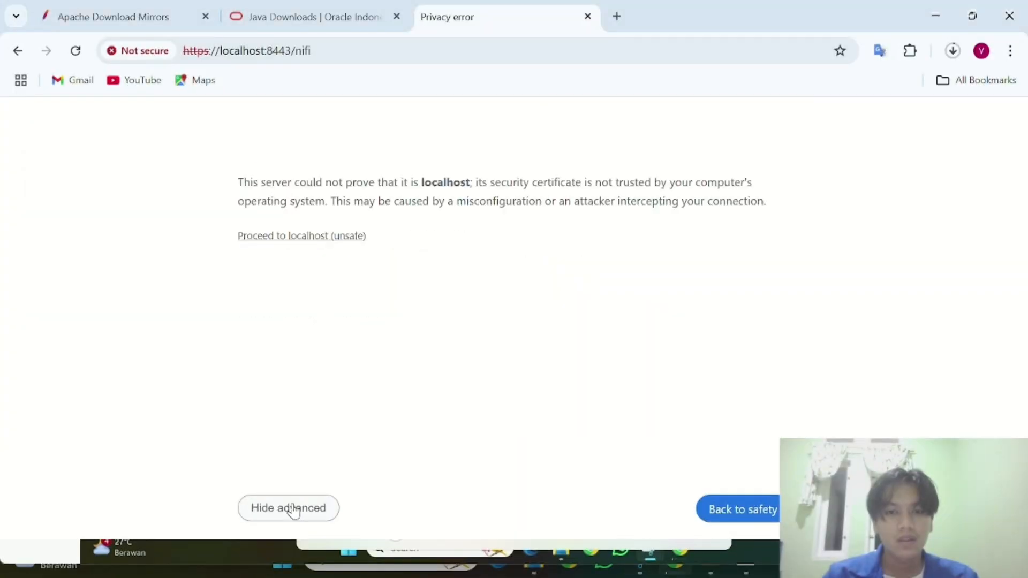
pyautogui.click(329, 240)
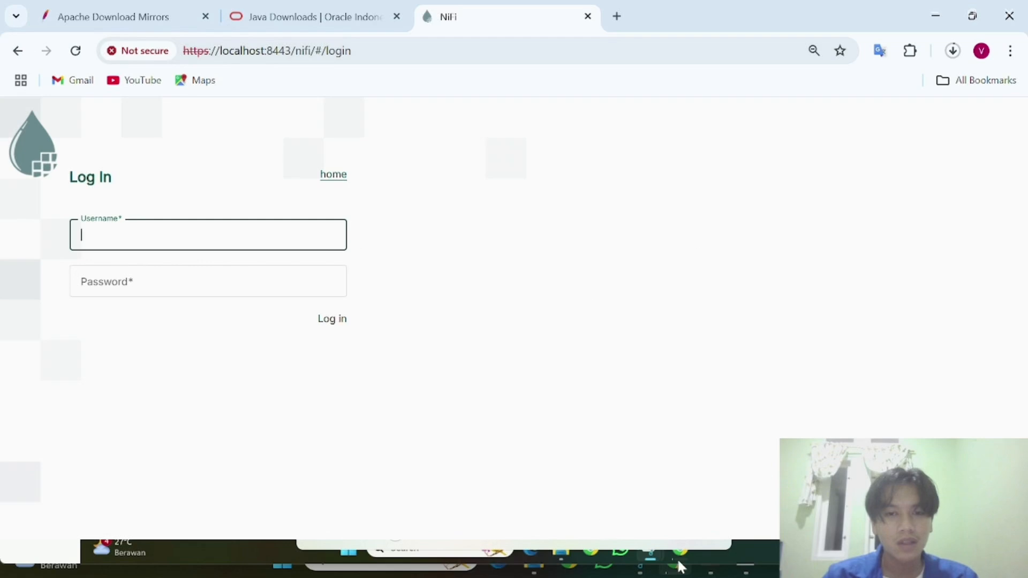
pyautogui.click(688, 556)
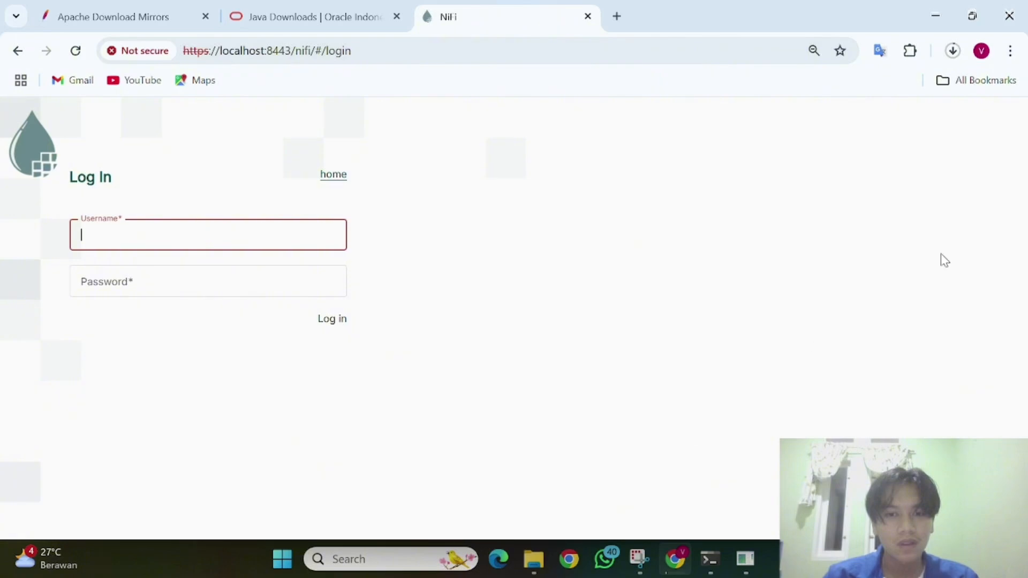
# Switch to PowerShell and run ./nifi.cmd status once more
pyautogui.click(710, 559)
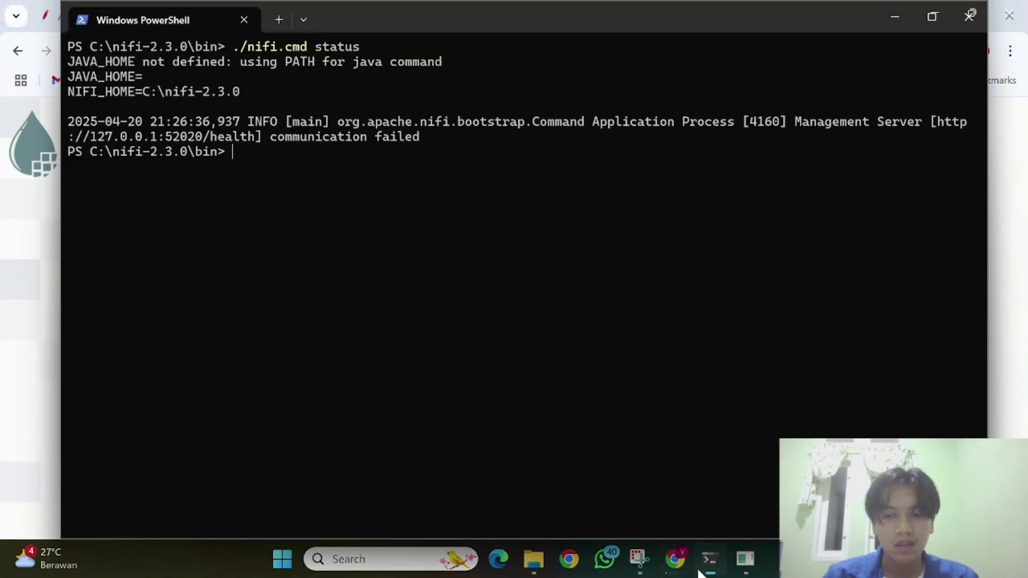
pyautogui.press('Up')
pyautogui.press('Return')
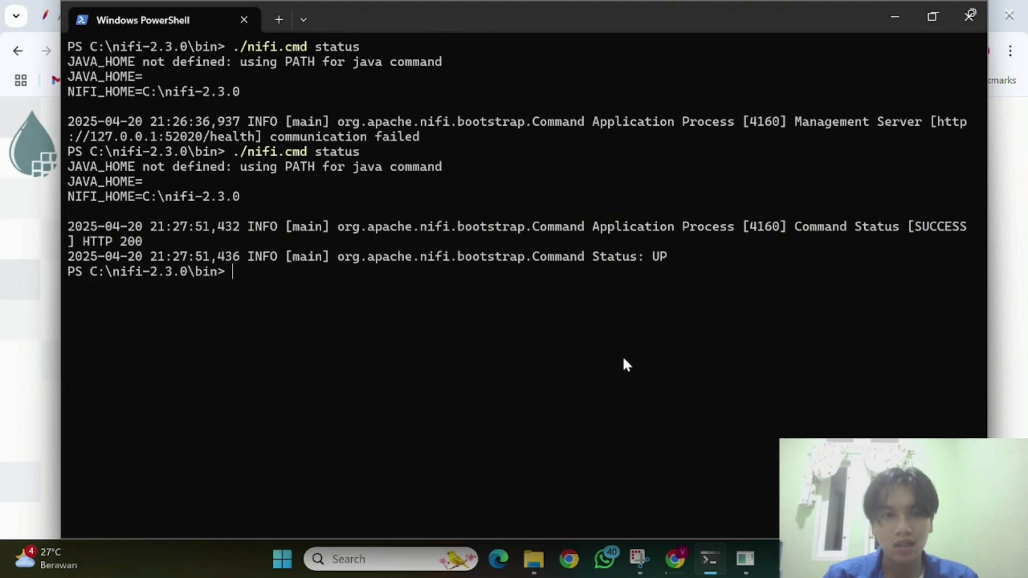
# Switch to File Explorer and open the nifi-app log from the logs folder of C:\nifi-2.3.0 in Notepad
pyautogui.click(1010, 294)
pyautogui.click(537, 574)
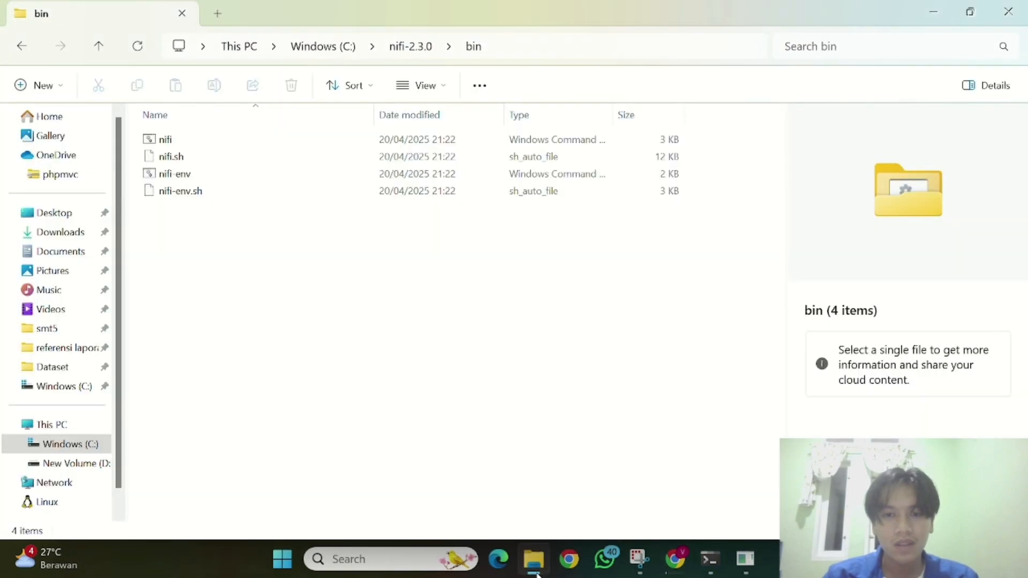
pyautogui.click(22, 47)
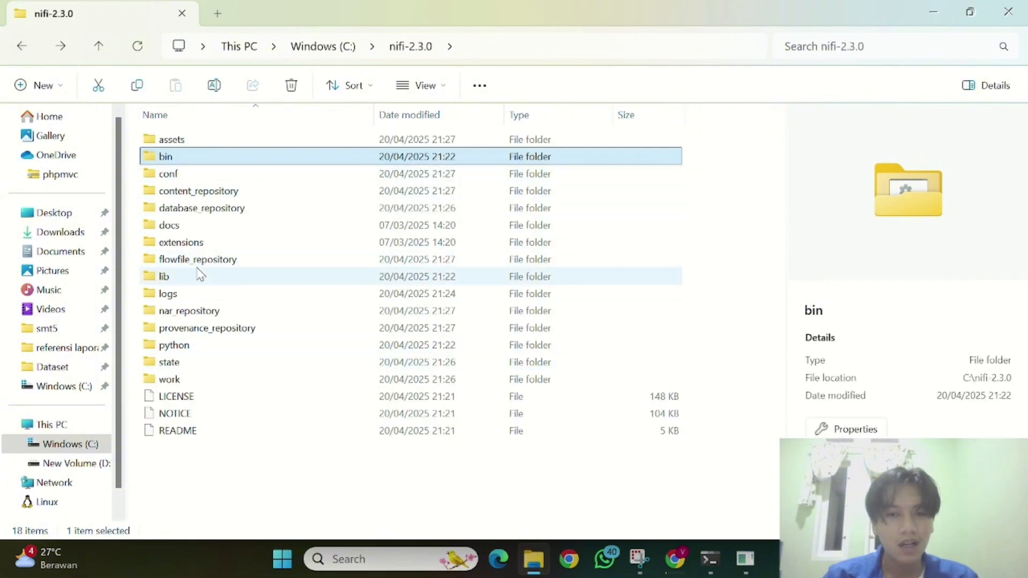
pyautogui.doubleClick(190, 292)
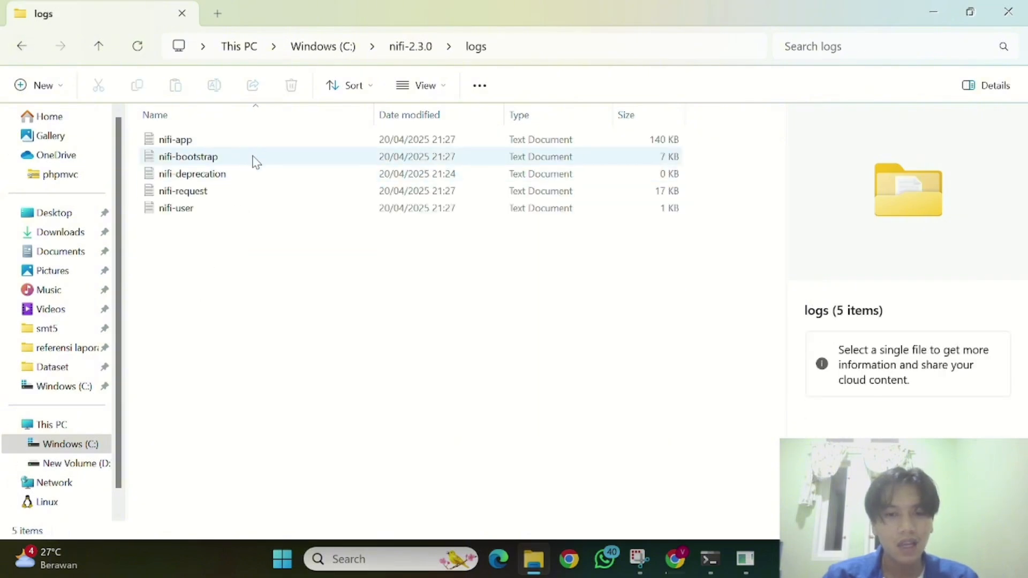
pyautogui.click(263, 144)
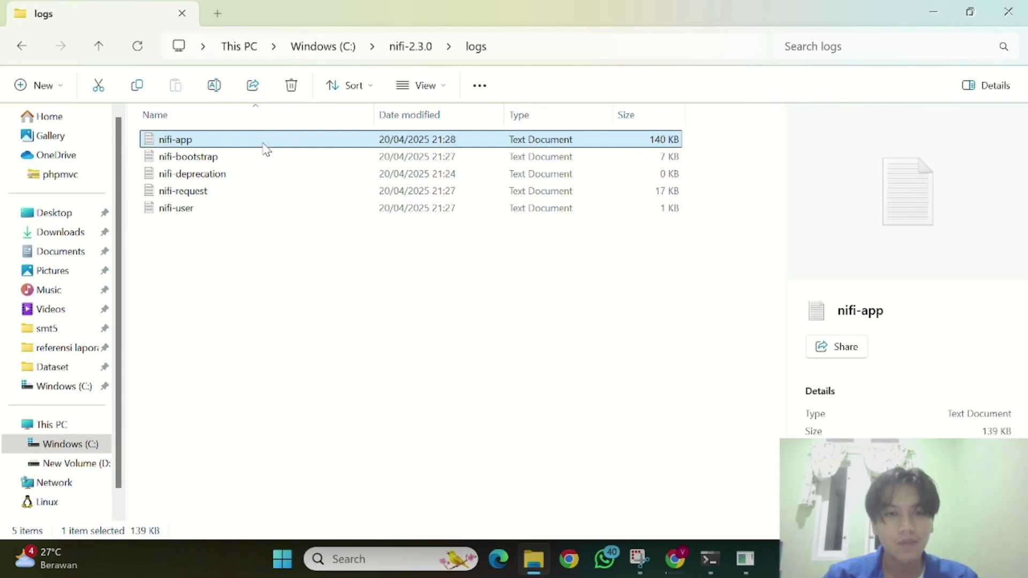
pyautogui.doubleClick(268, 142)
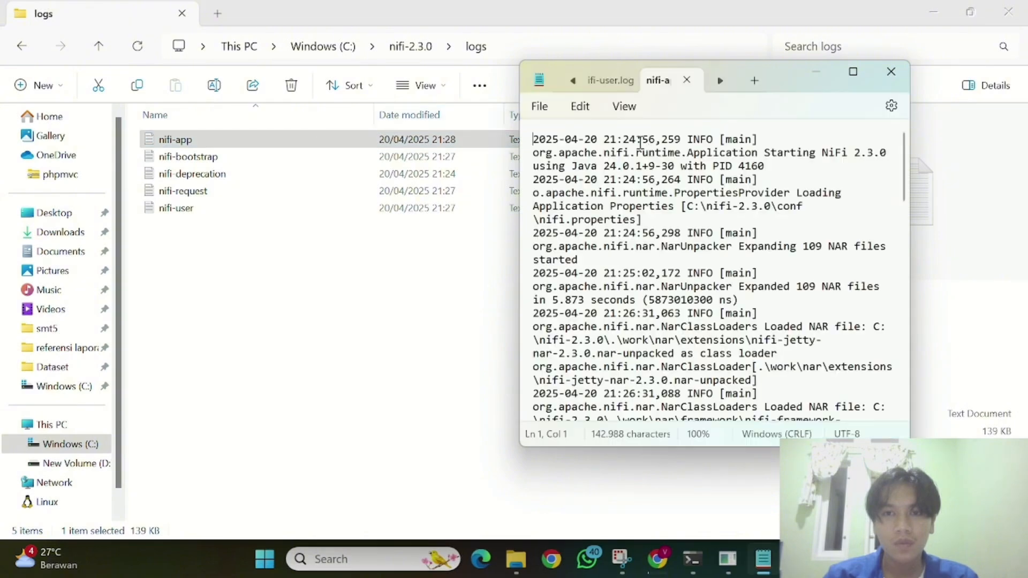
# Search the nifi-app log for "username" to locate the generated login credentials
pyautogui.scroll(-2, 680, 235)
pyautogui.scroll(-6, 680, 235)
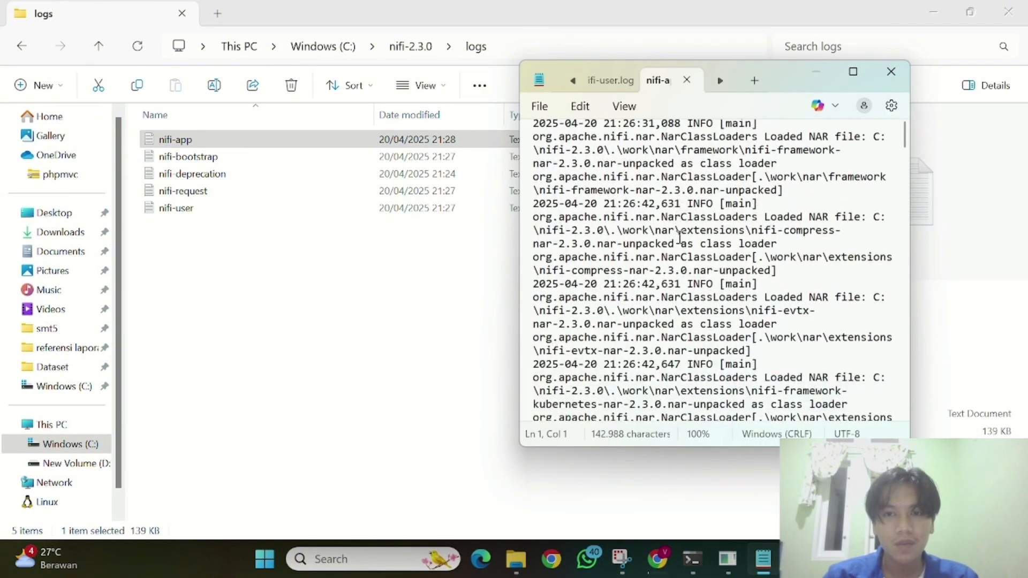
pyautogui.hotkey('ctrl', 'f')
pyautogui.press('Return')
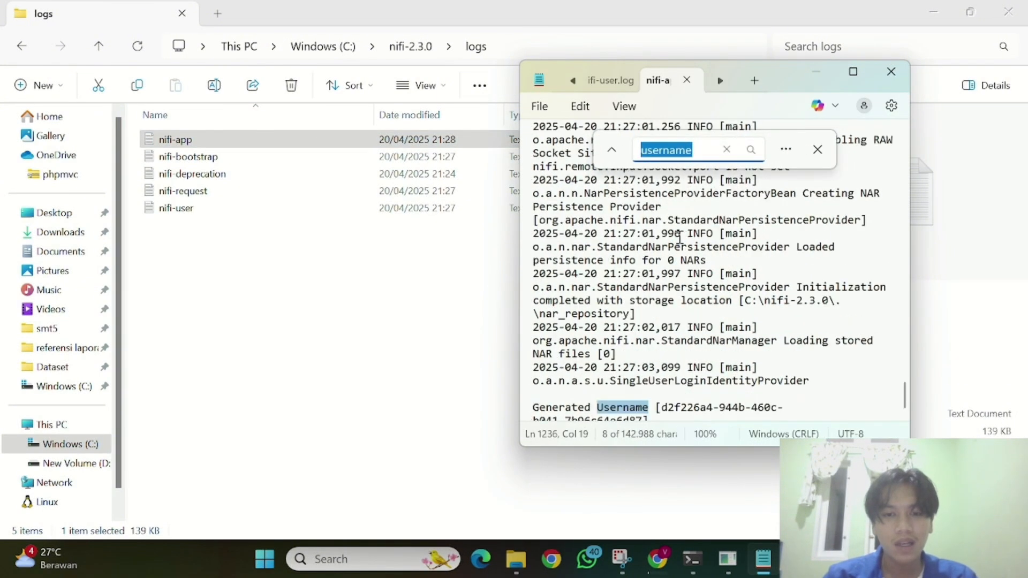
pyautogui.scroll(-2, 594, 295)
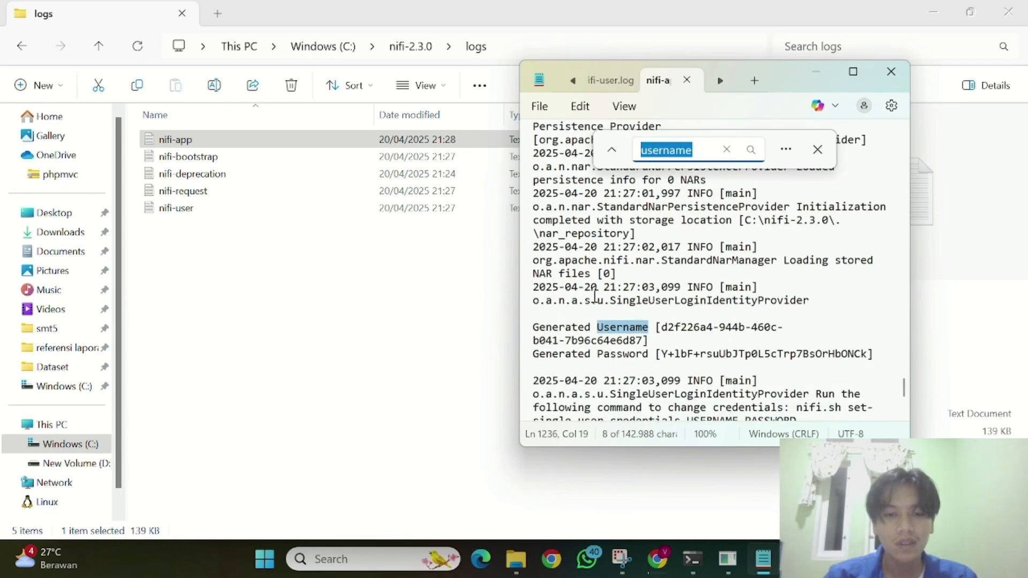
# Copy the generated username from the log into the Username field of NiFi's login page in Chrome
pyautogui.moveTo(660, 327)
pyautogui.mouseDown()
pyautogui.moveTo(645, 341)
pyautogui.moveTo(648, 354)
pyautogui.moveTo(646, 342)
pyautogui.mouseUp()
pyautogui.hotkey('ctrl', 'c')
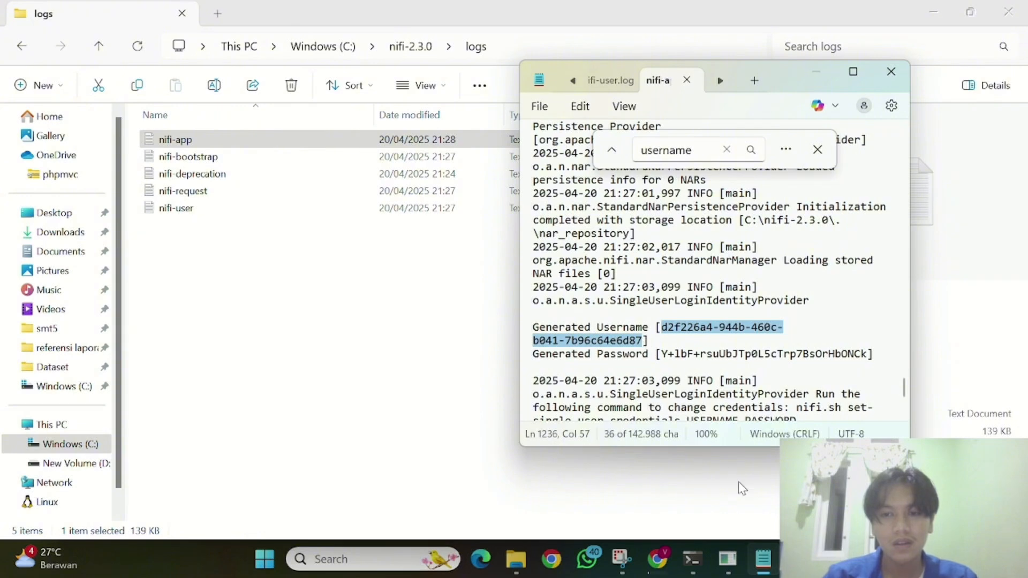
pyautogui.click(657, 559)
pyautogui.click(318, 238)
pyautogui.hotkey('ctrl', 'v')
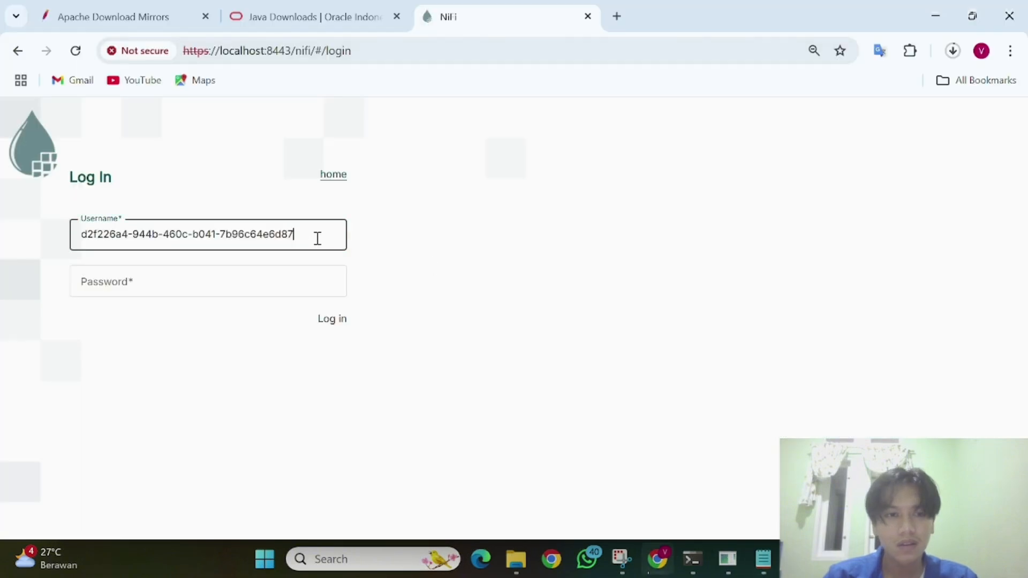
# Copy the generated password from the Notepad log into the Password field of NiFi's login page and log in
pyautogui.click(763, 559)
pyautogui.moveTo(657, 355); pyautogui.dragTo(840, 354)
pyautogui.click(663, 352)
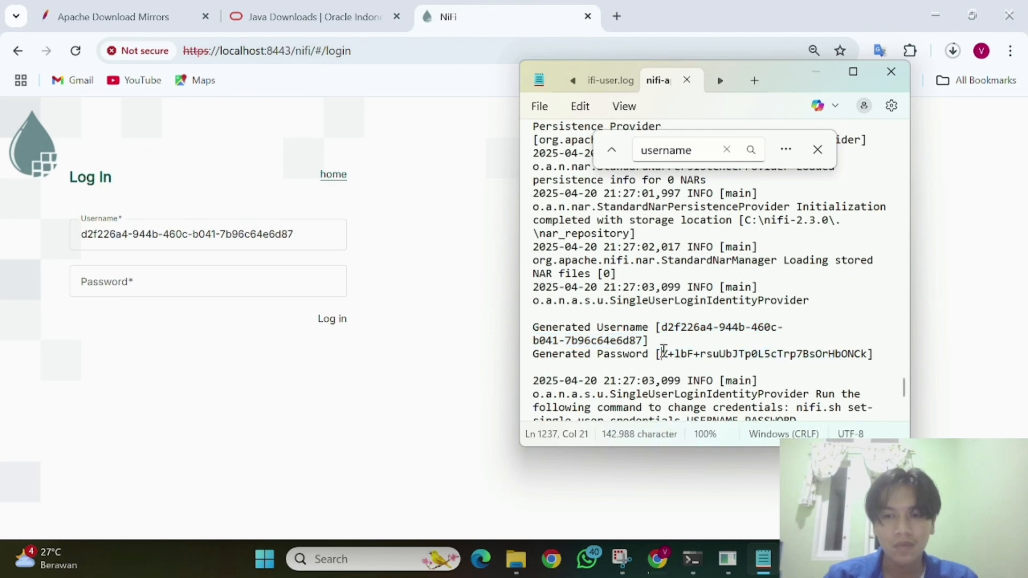
pyautogui.moveTo(663, 352); pyautogui.dragTo(868, 357)
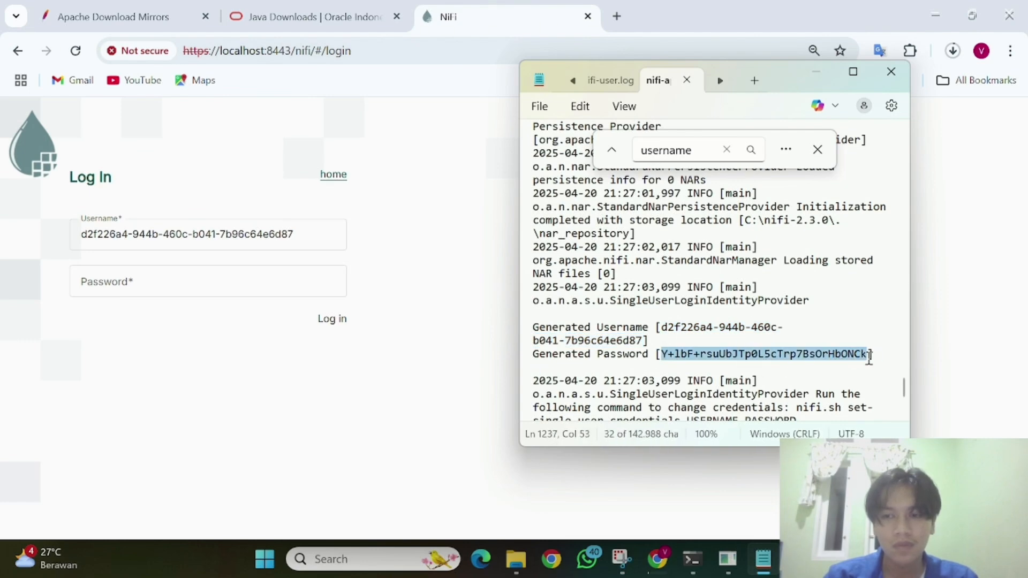
pyautogui.click(319, 280)
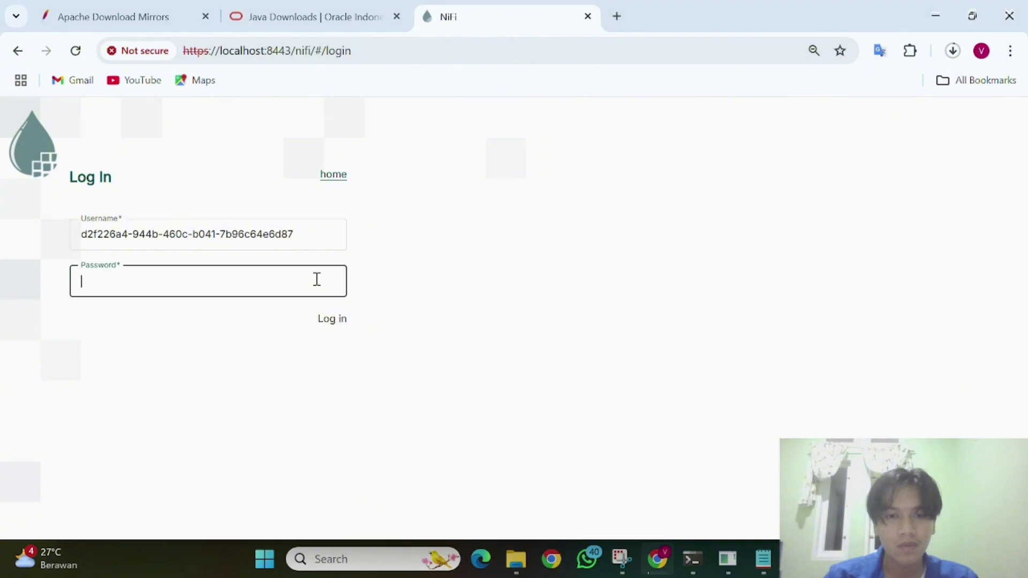
pyautogui.hotkey('ctrl', 'v')
pyautogui.click(322, 324)
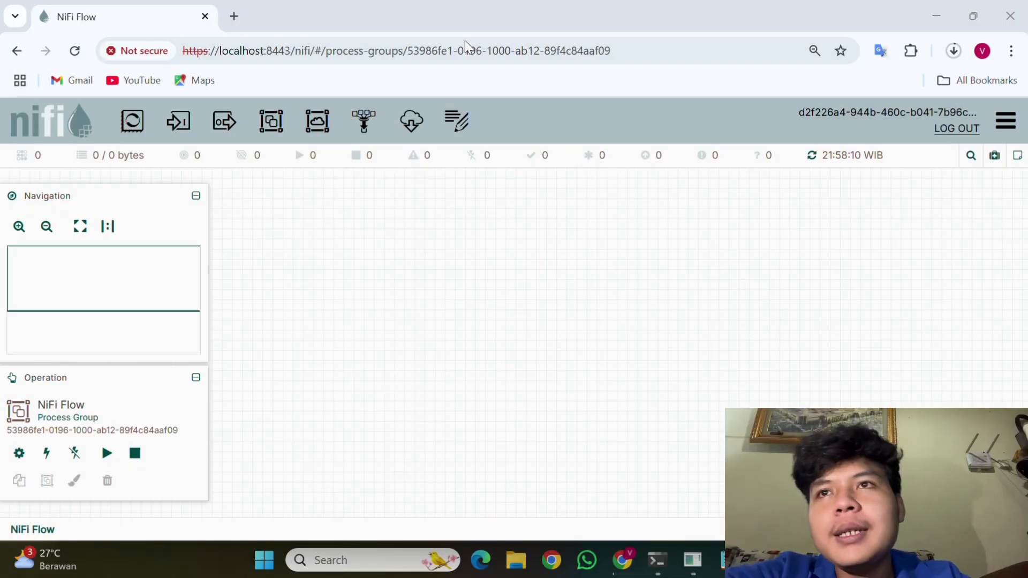
# Search Google for "sample json download" in a new browser tab
pyautogui.click(234, 17)
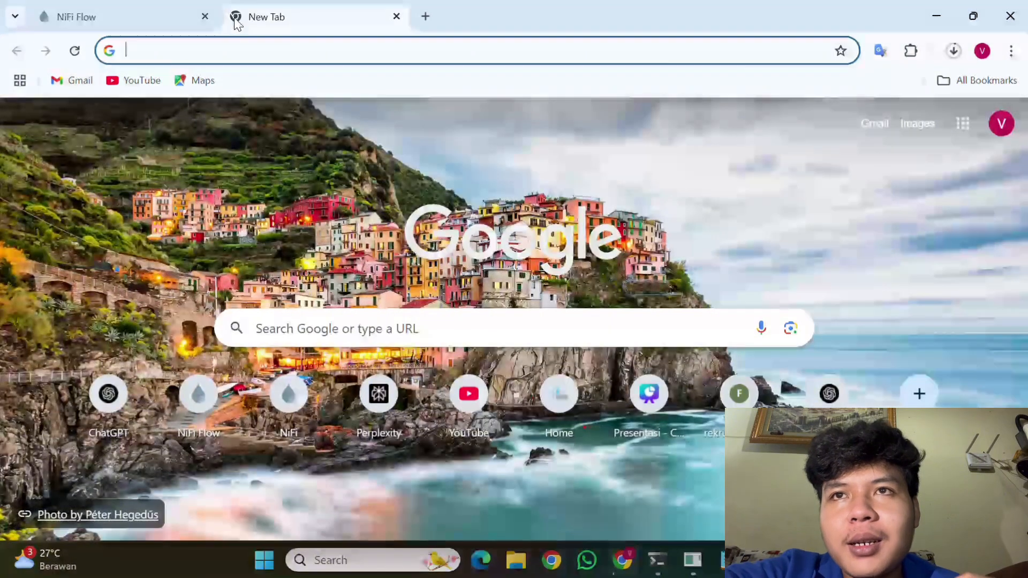
pyautogui.write('samp e')
pyautogui.press('BackSpace')
pyautogui.press('BackSpace')
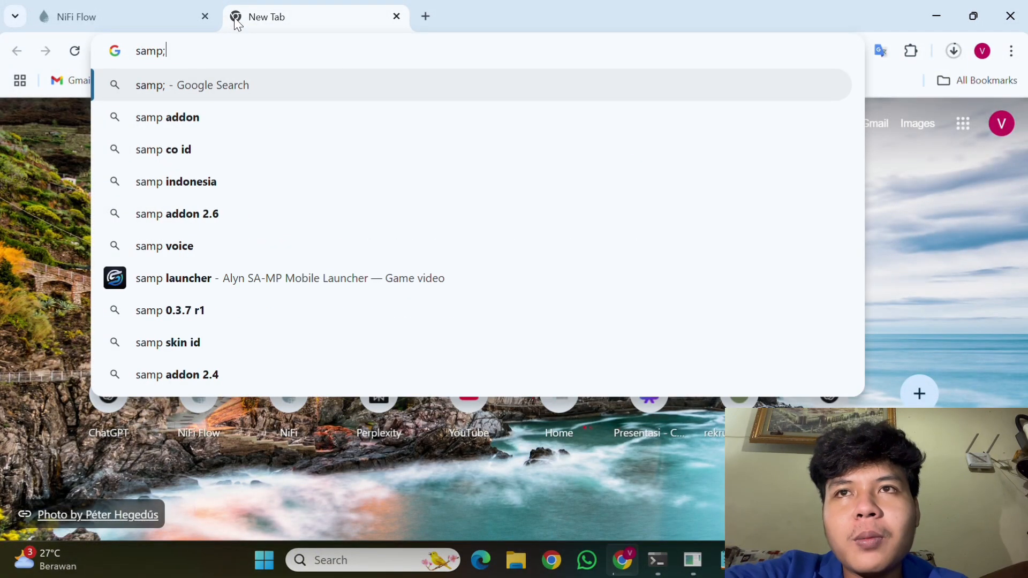
pyautogui.press('Down')
pyautogui.press('Down')
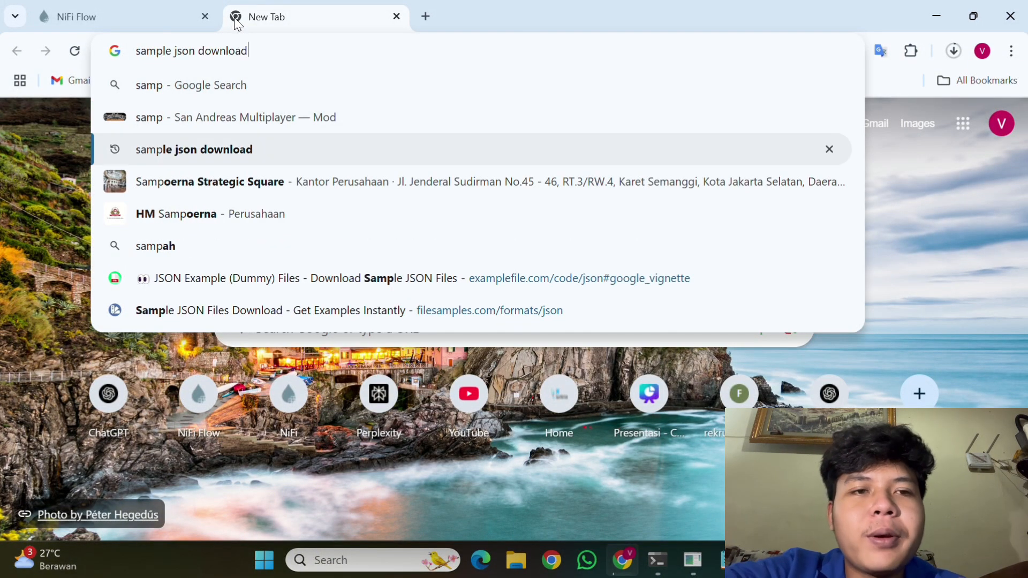
pyautogui.press('Return')
# Open the examplefile.com JSON files page from the results and go to the 1 MB JSON example file, dismissing the ad
pyautogui.scroll(-2, 193, 462)
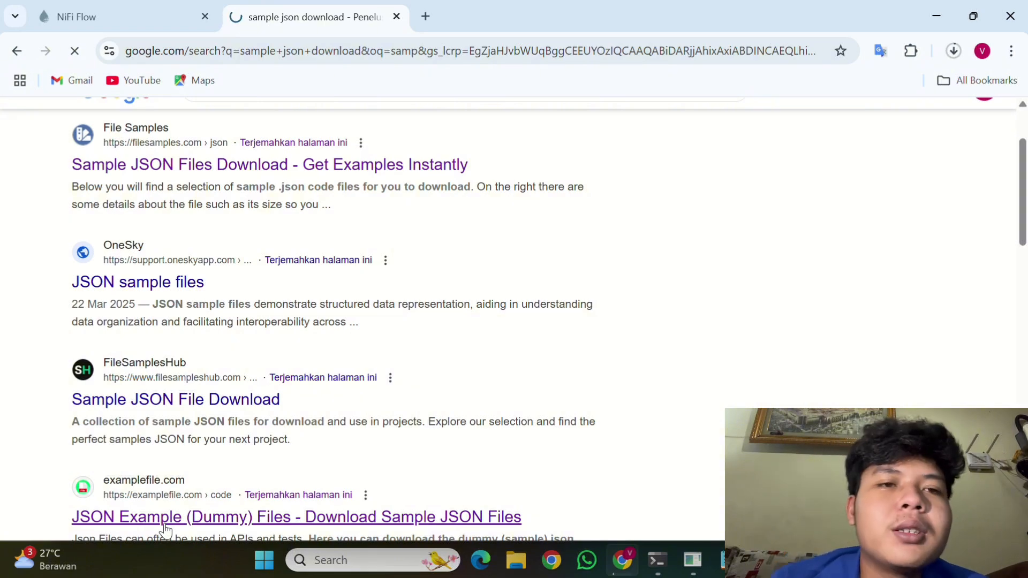
pyautogui.scroll(-10, 482, 227)
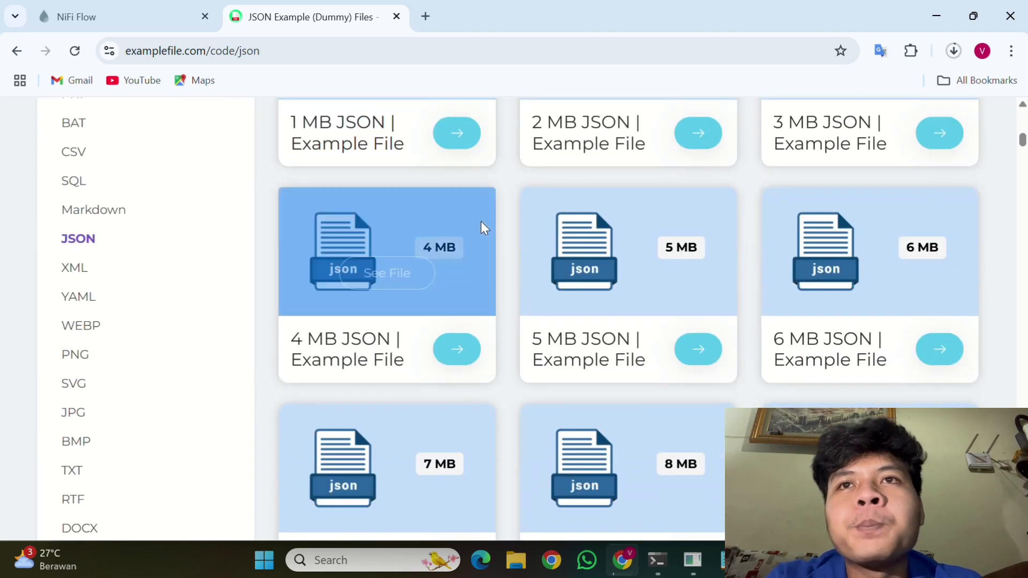
pyautogui.scroll(2, 481, 221)
pyautogui.click(461, 236)
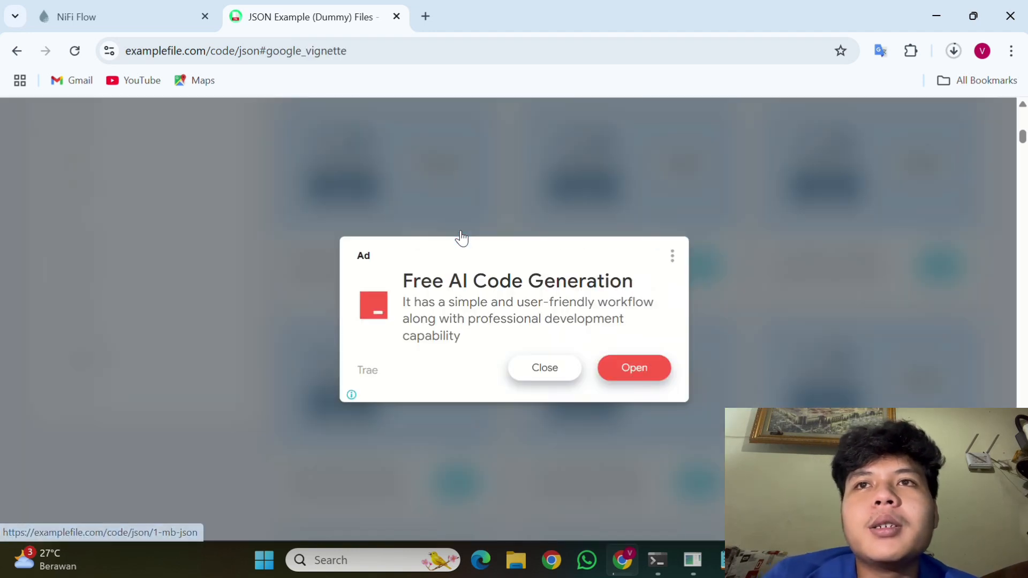
pyautogui.click(522, 370)
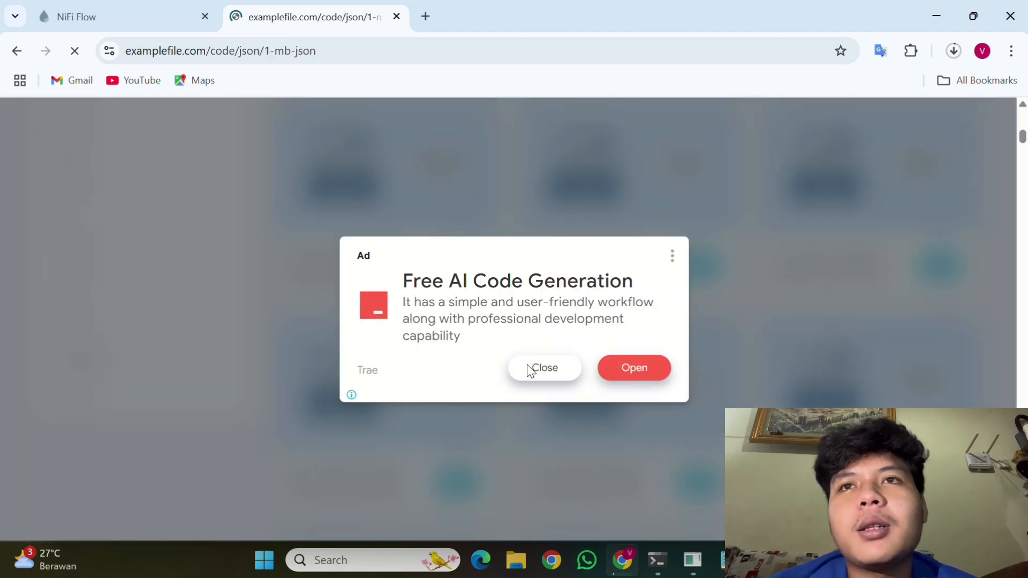
pyautogui.scroll(-5, 564, 365)
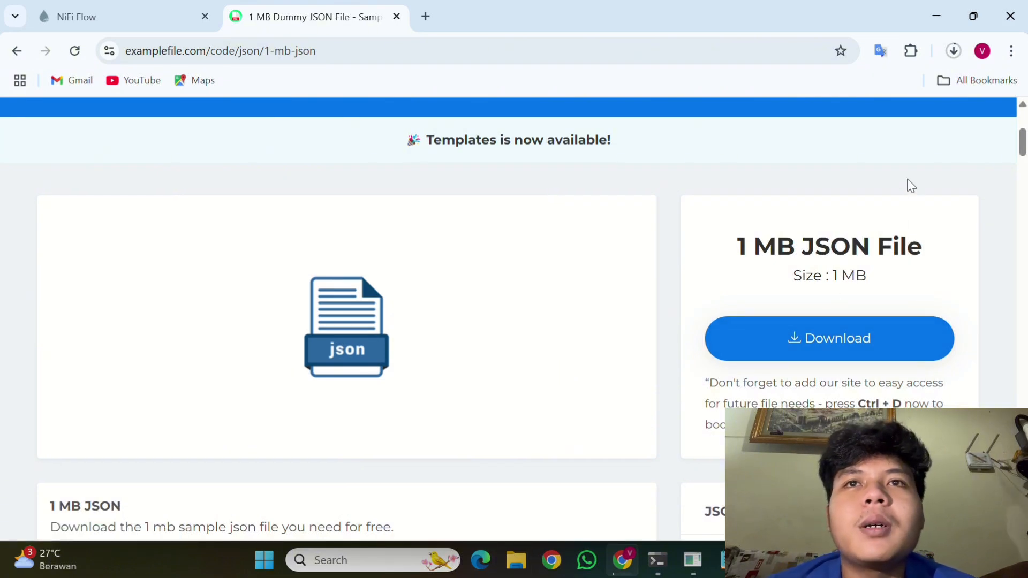
pyautogui.click(954, 51)
pyautogui.click(941, 86)
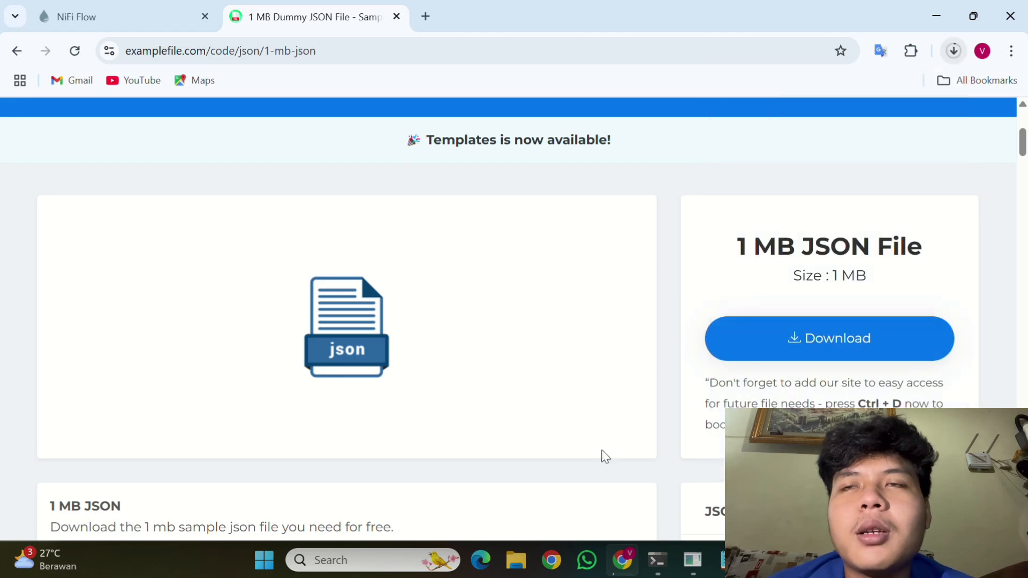
# Switch to File Explorer and open the Dataset folder on drive C: that holds the 1mb JSON file
pyautogui.click(515, 560)
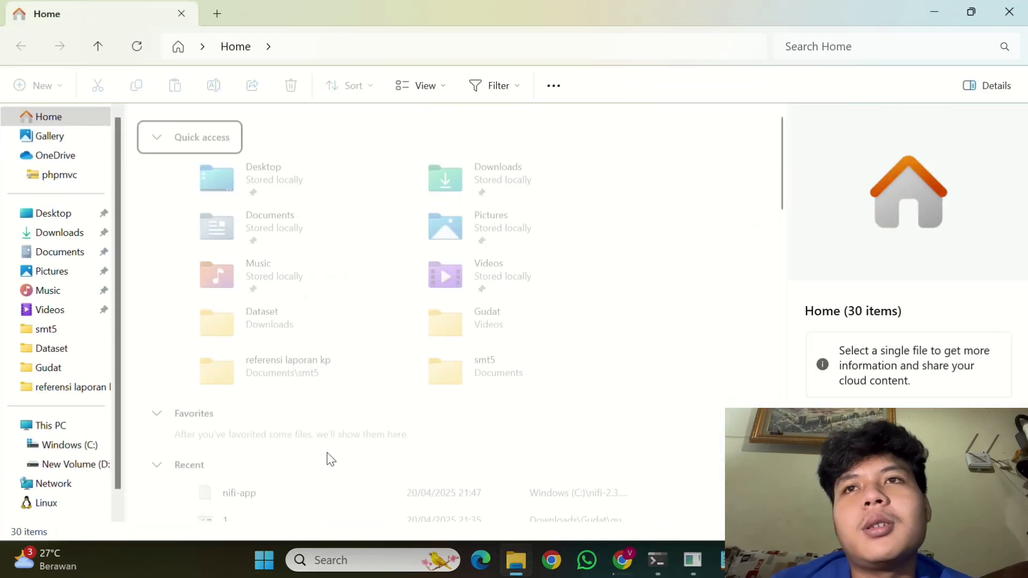
pyautogui.click(73, 446)
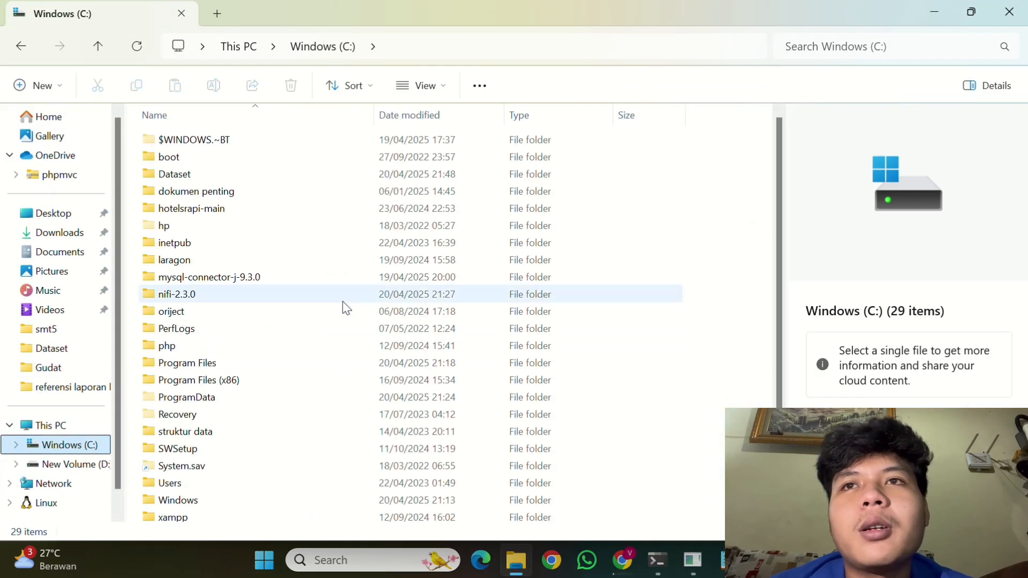
pyautogui.scroll(-2, 346, 306)
pyautogui.scroll(2, 268, 239)
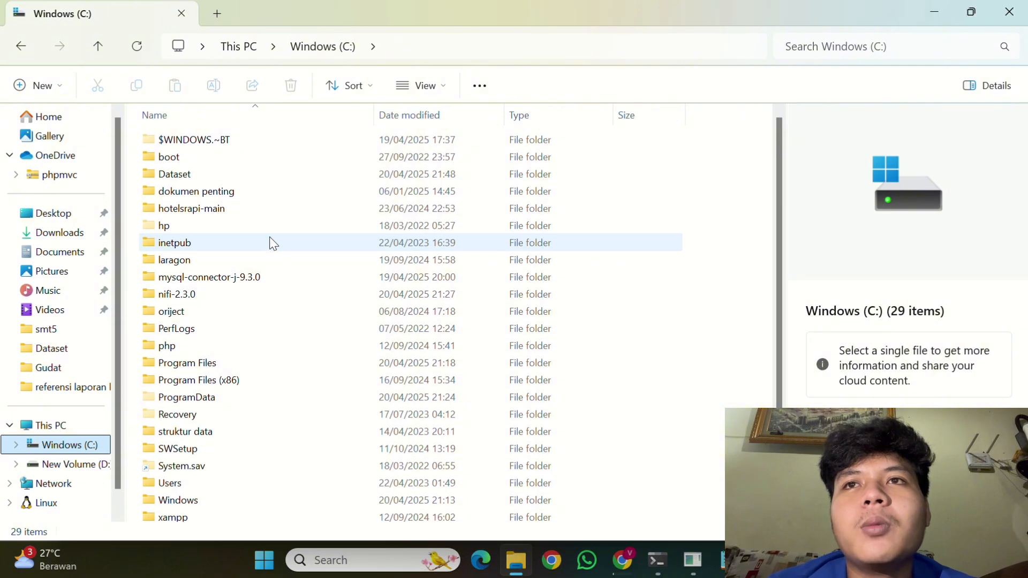
pyautogui.rightClick(271, 242)
pyautogui.click(289, 176)
pyautogui.doubleClick(290, 176)
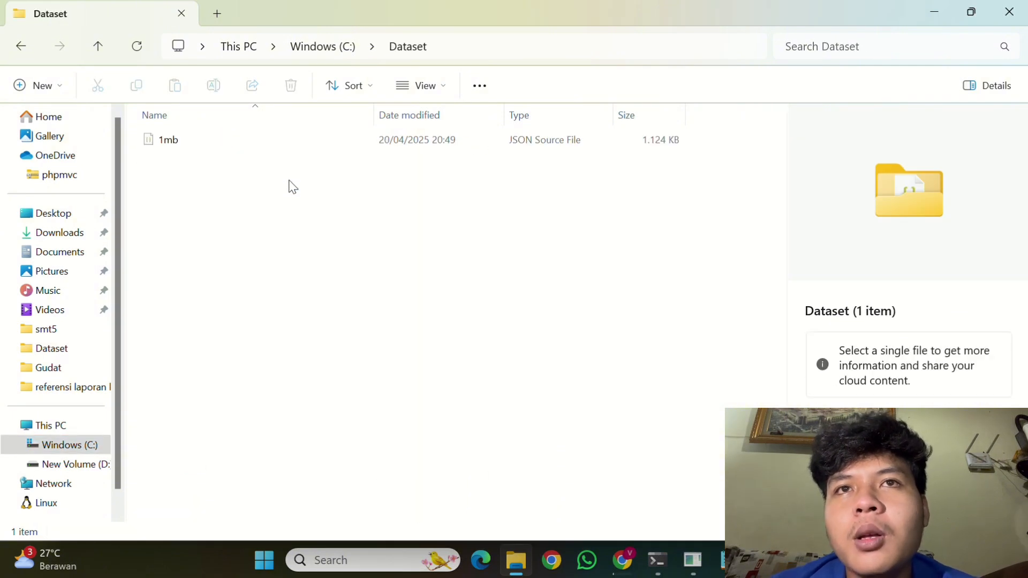
# Switch back to the NiFi Flow page in Chrome and add a GetFile processor to the empty canvas
pyautogui.click(622, 560)
pyautogui.click(144, 8)
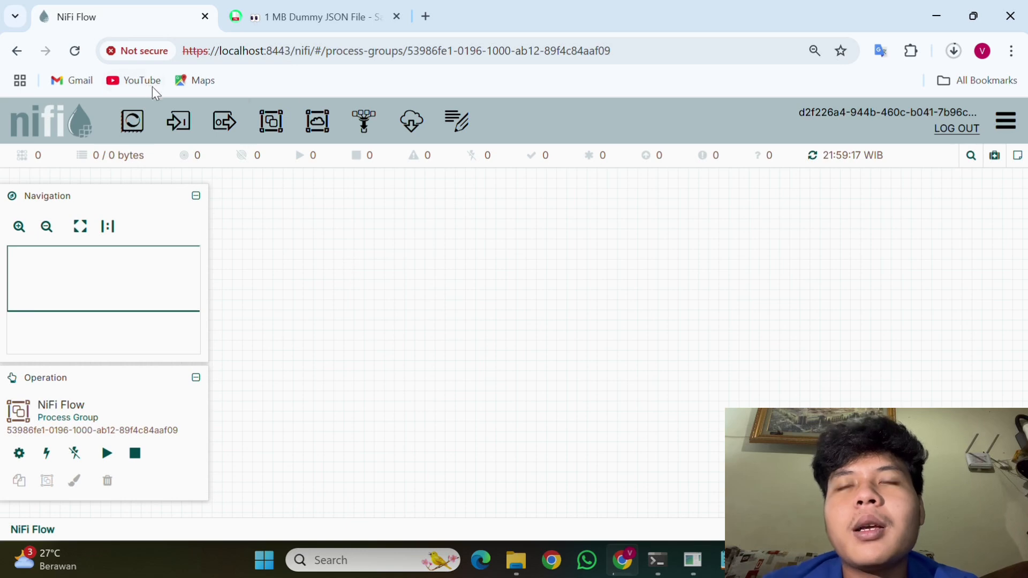
pyautogui.moveTo(132, 121); pyautogui.dragTo(390, 265)
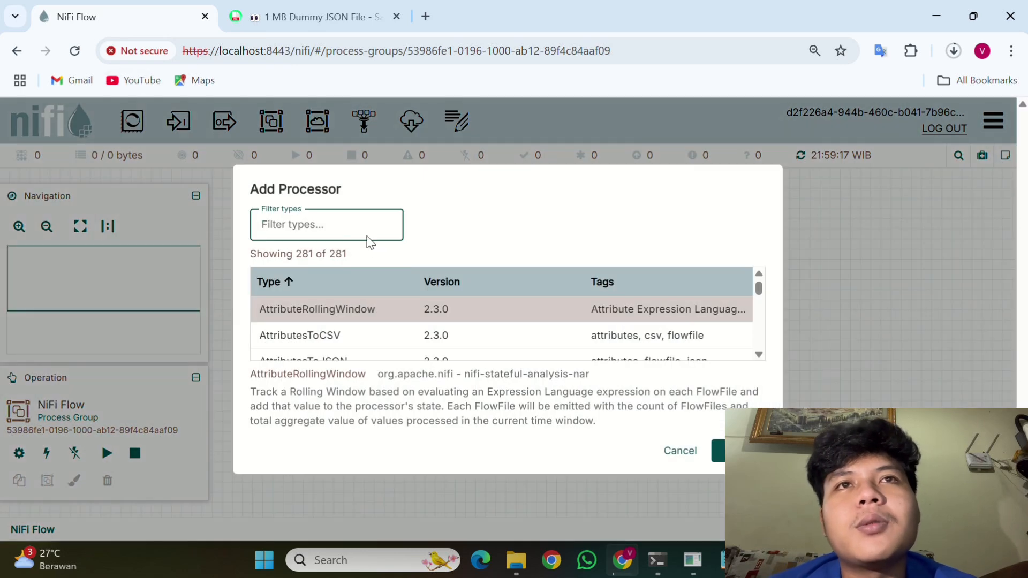
pyautogui.write('getf')
pyautogui.press('Return')
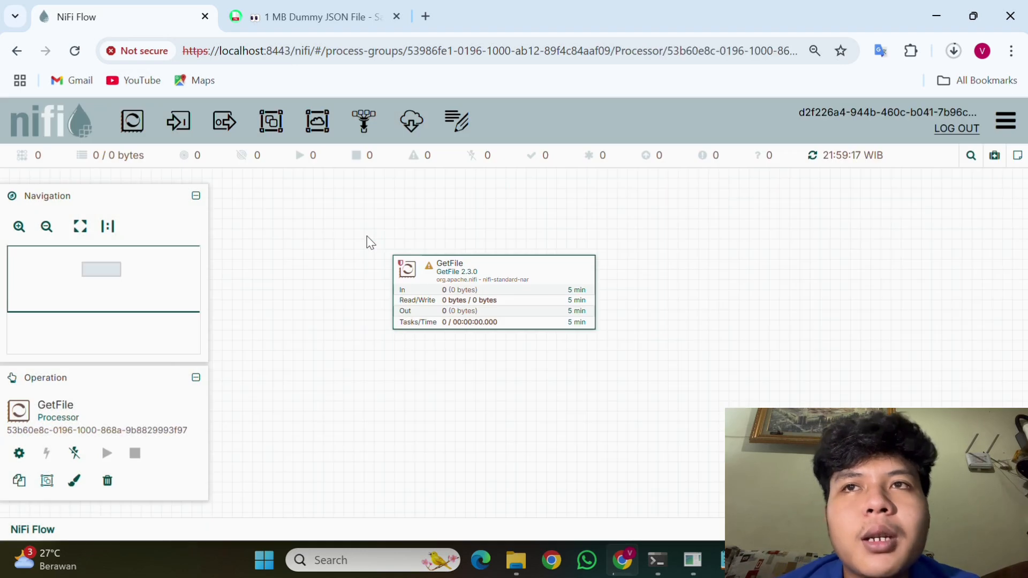
# Set the GetFile processor's Input Directory property to C:\Dataset, copying the folder path from File Explorer
pyautogui.doubleClick(454, 298)
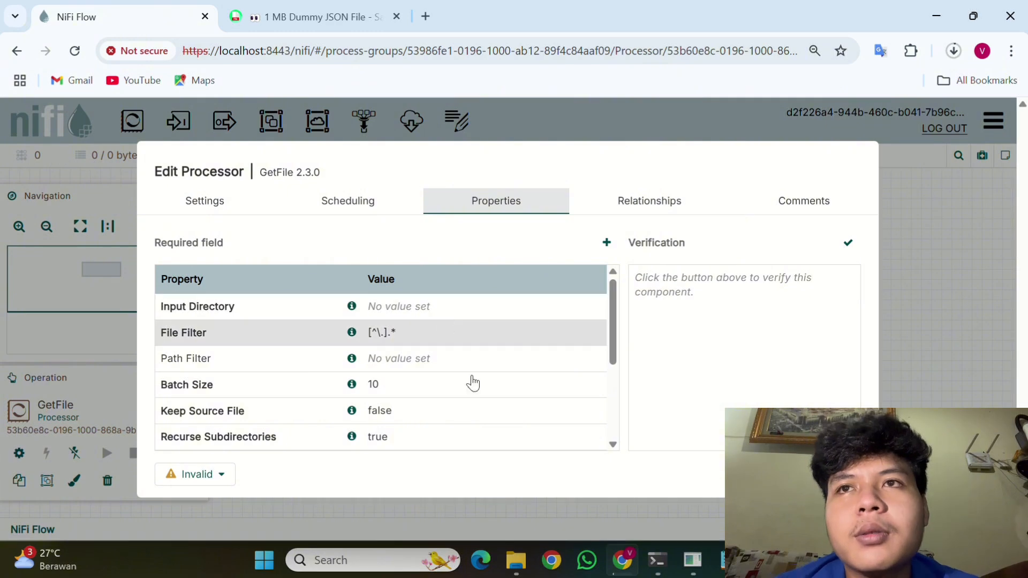
pyautogui.click(515, 562)
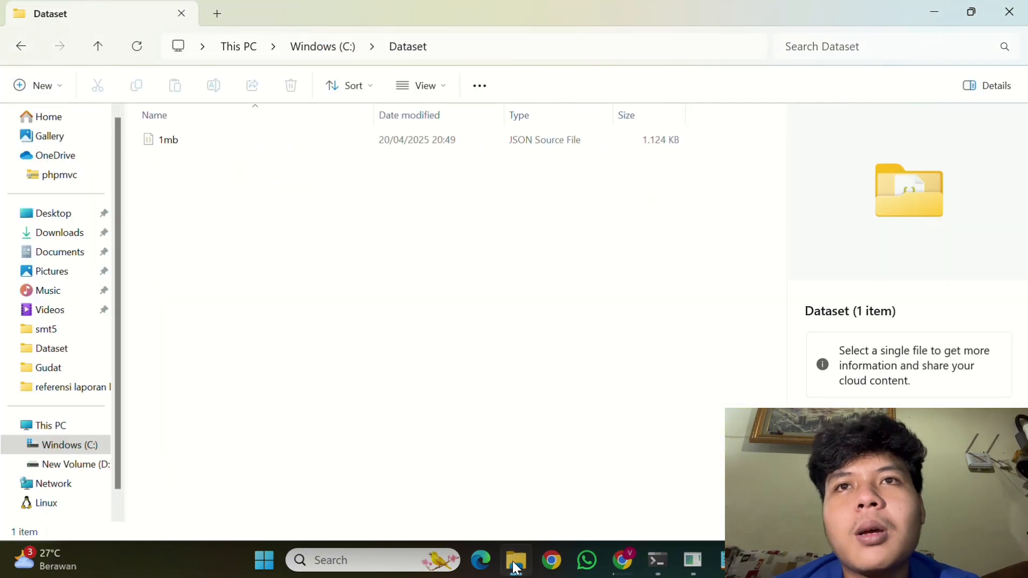
pyautogui.click(445, 59)
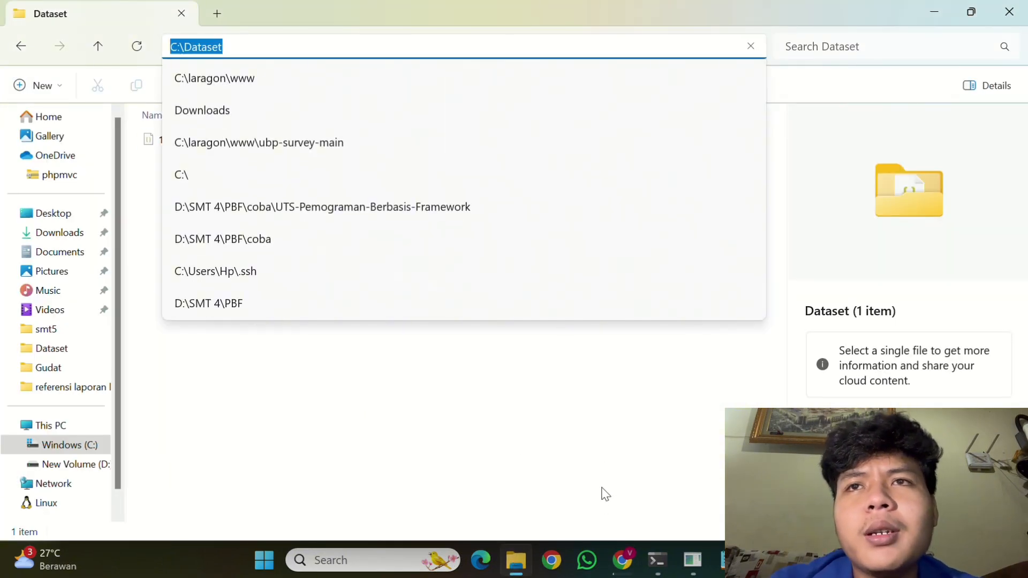
pyautogui.hotkey('ctrl', 'c')
pyautogui.click(622, 560)
pyautogui.click(469, 306)
pyautogui.hotkey('ctrl', 'v')
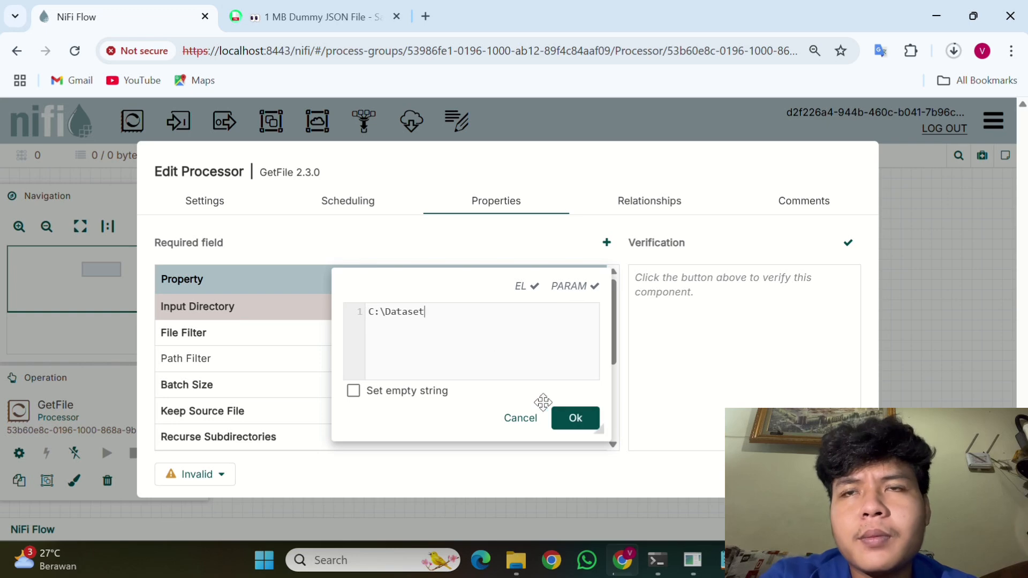
pyautogui.click(568, 422)
# Set GetFile's File Filter property to 1mb.json and apply the processor configuration
pyautogui.click(482, 337)
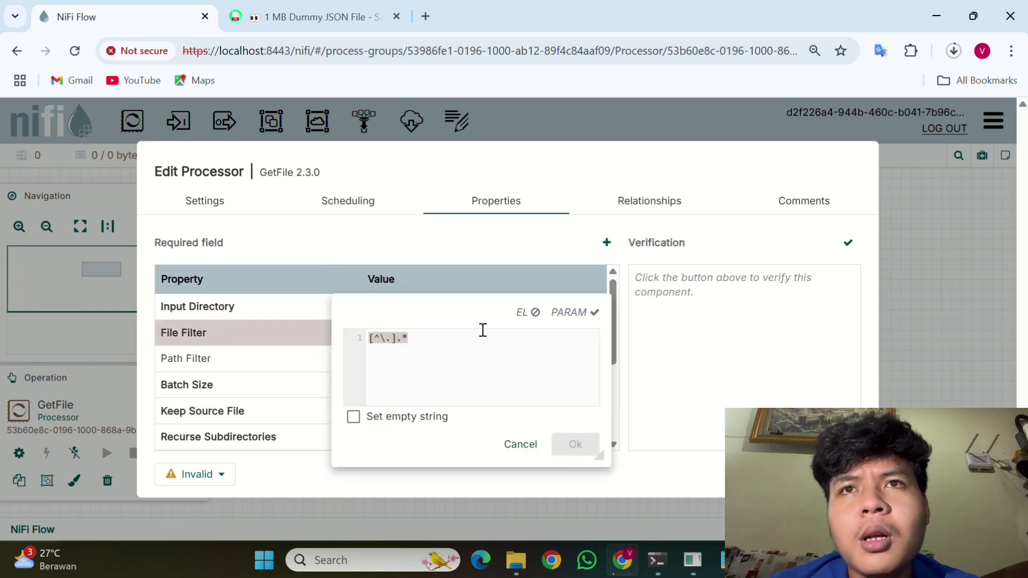
pyautogui.write('1m')
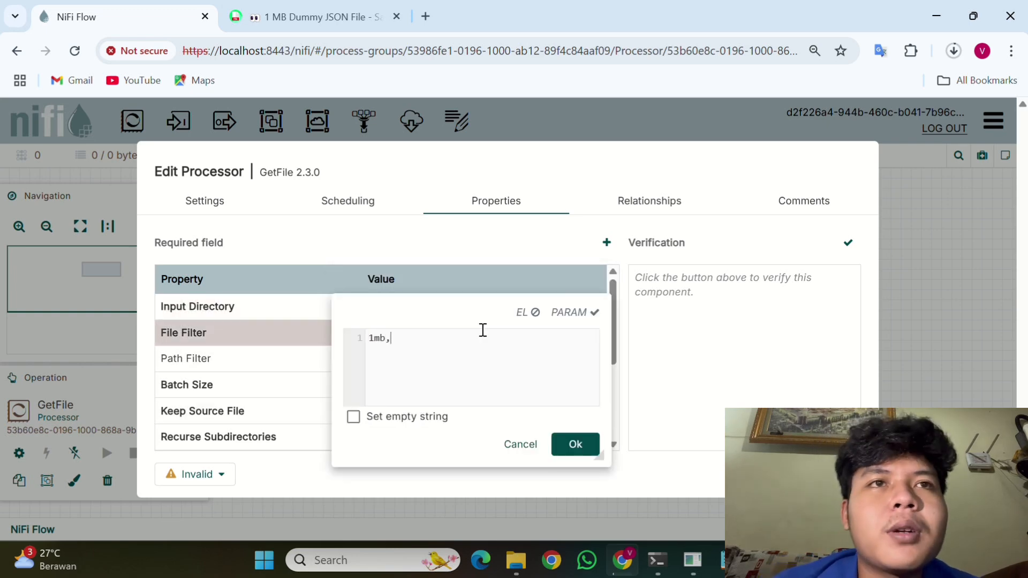
pyautogui.write('b.json')
pyautogui.press('Return')
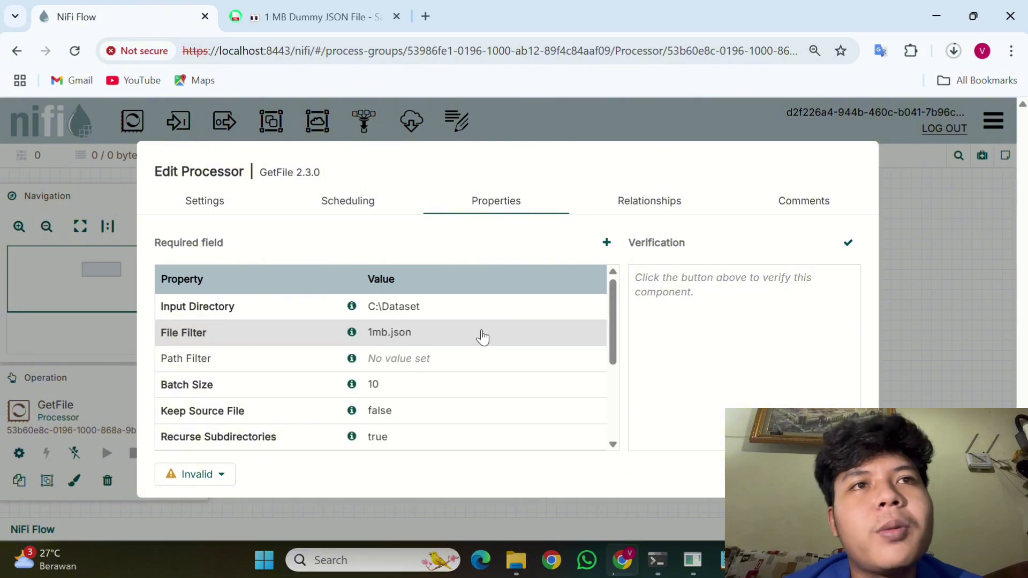
pyautogui.press('Return')
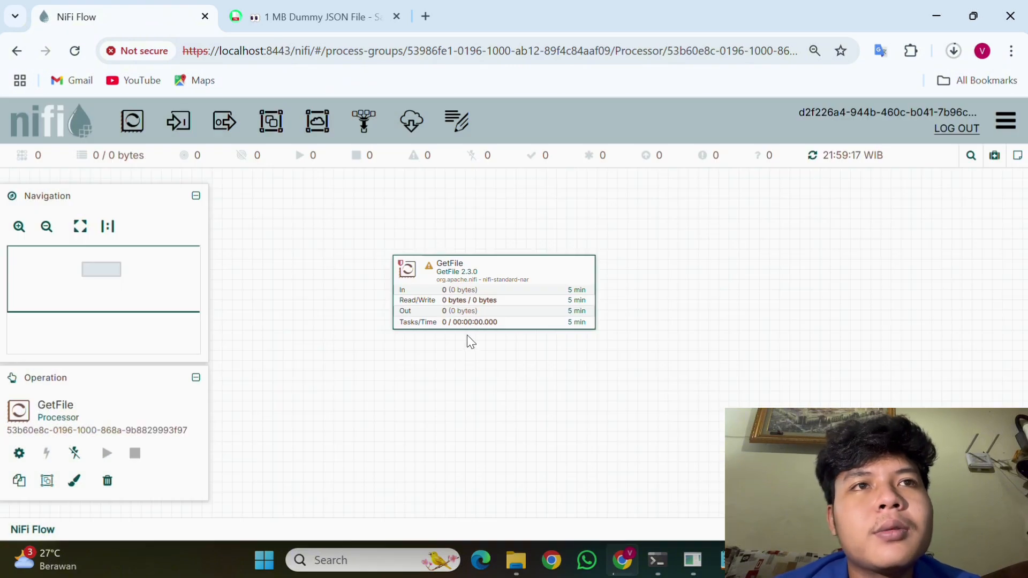
# Add a ConvertRecord processor to the canvas and place it level with GetFile, to its right
pyautogui.moveTo(138, 133); pyautogui.dragTo(918, 306)
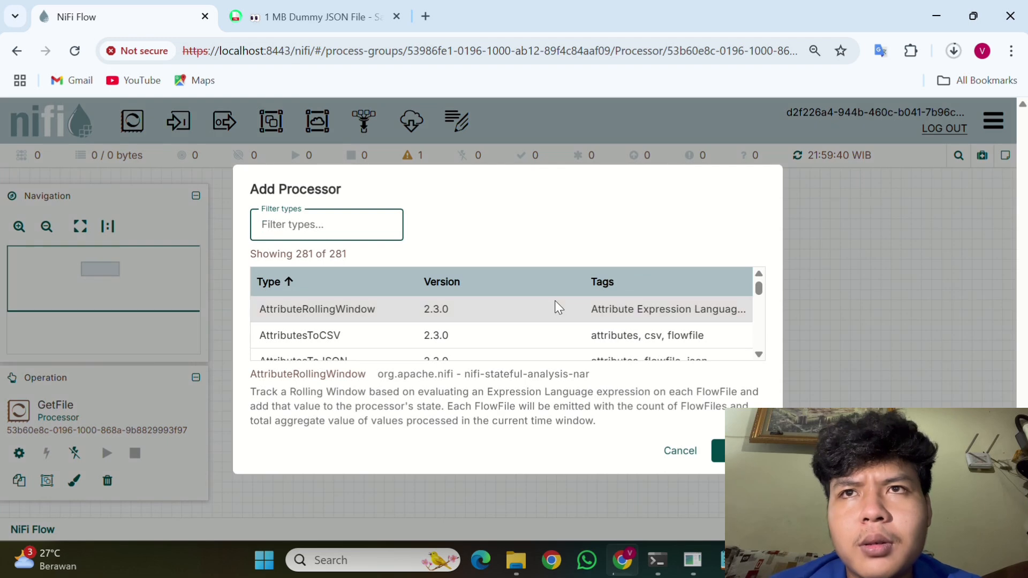
pyautogui.write('convertrec')
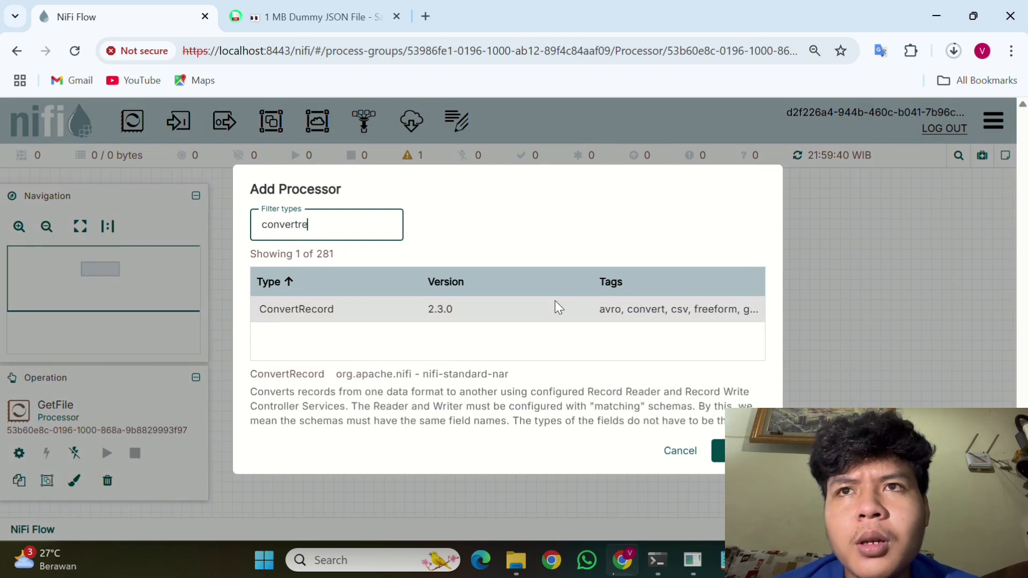
pyautogui.press('Return')
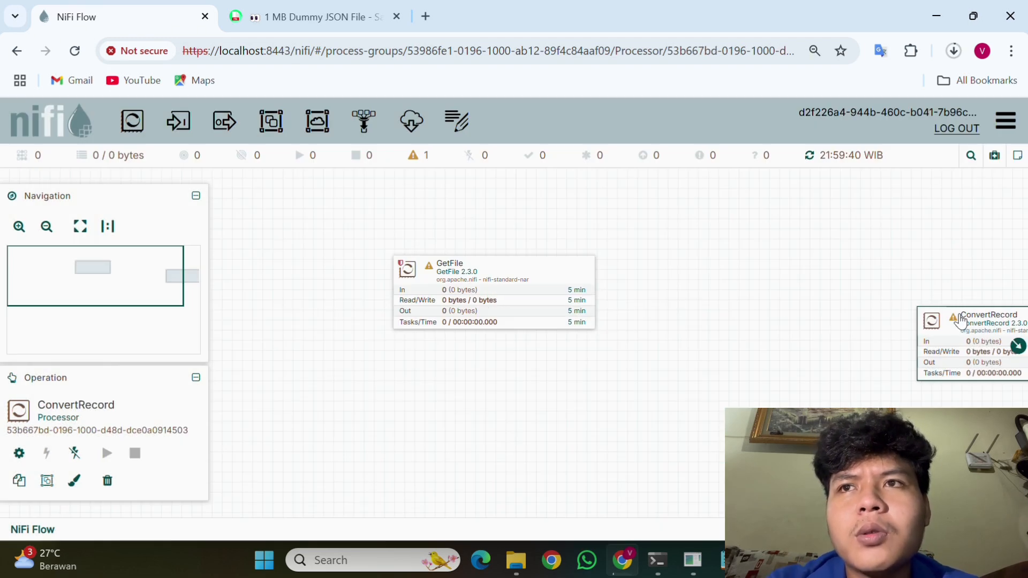
pyautogui.moveTo(955, 311); pyautogui.dragTo(814, 263)
# Create a new JsonTreeReader controller service as the Record Reader of the ConvertRecord processor
pyautogui.doubleClick(814, 267)
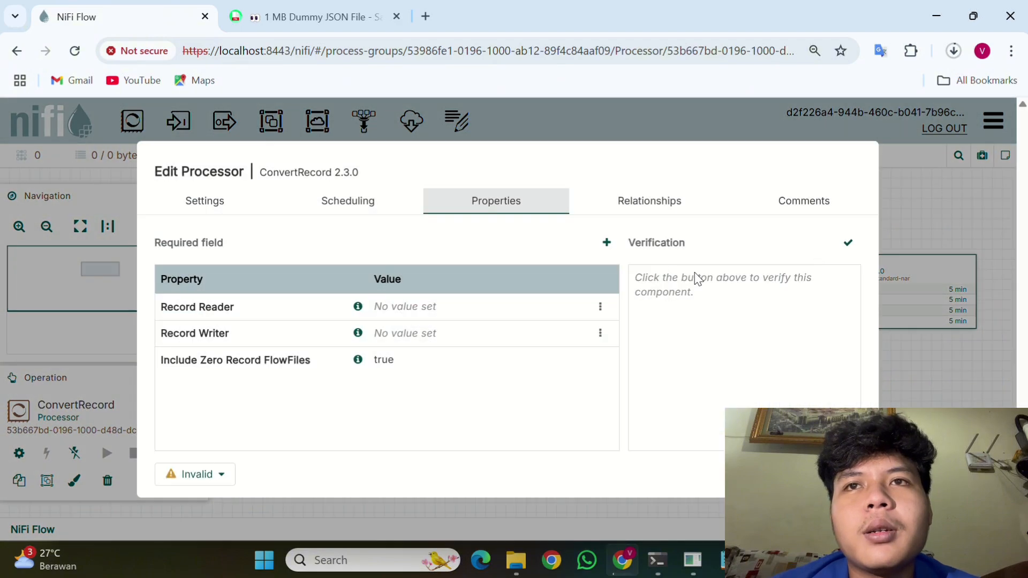
pyautogui.click(600, 307)
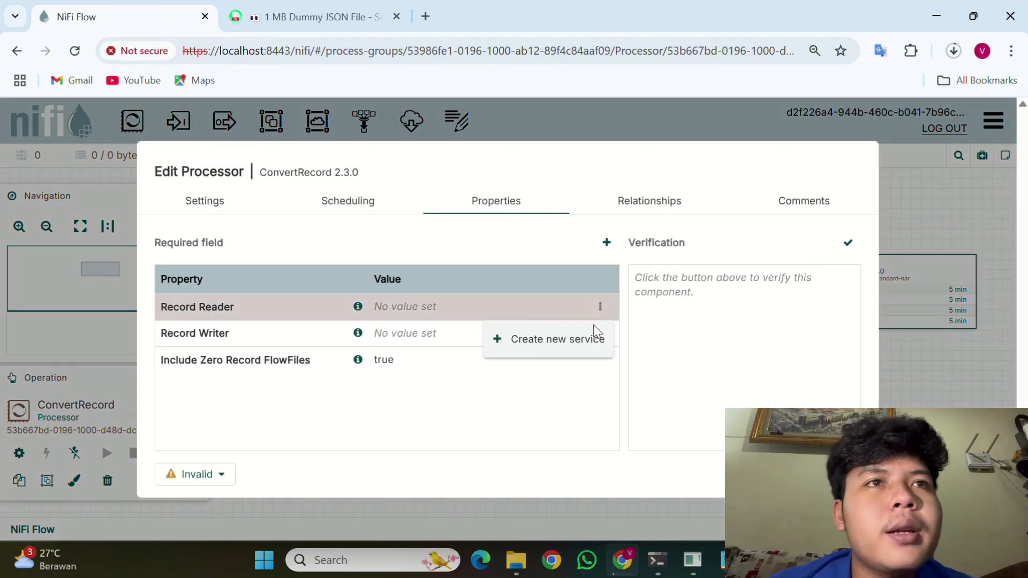
pyautogui.click(586, 336)
pyautogui.write('jspn')
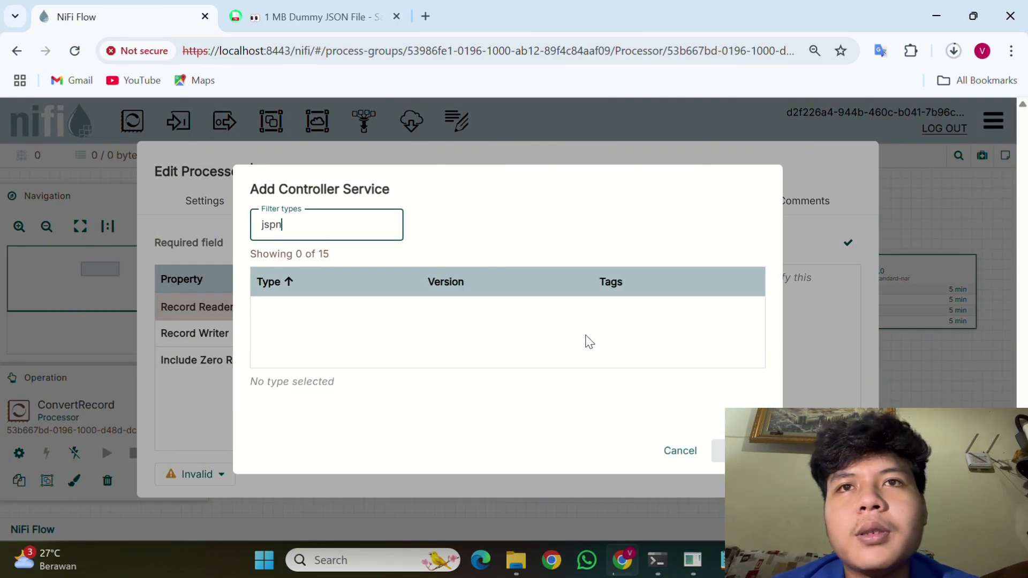
pyautogui.write('o')
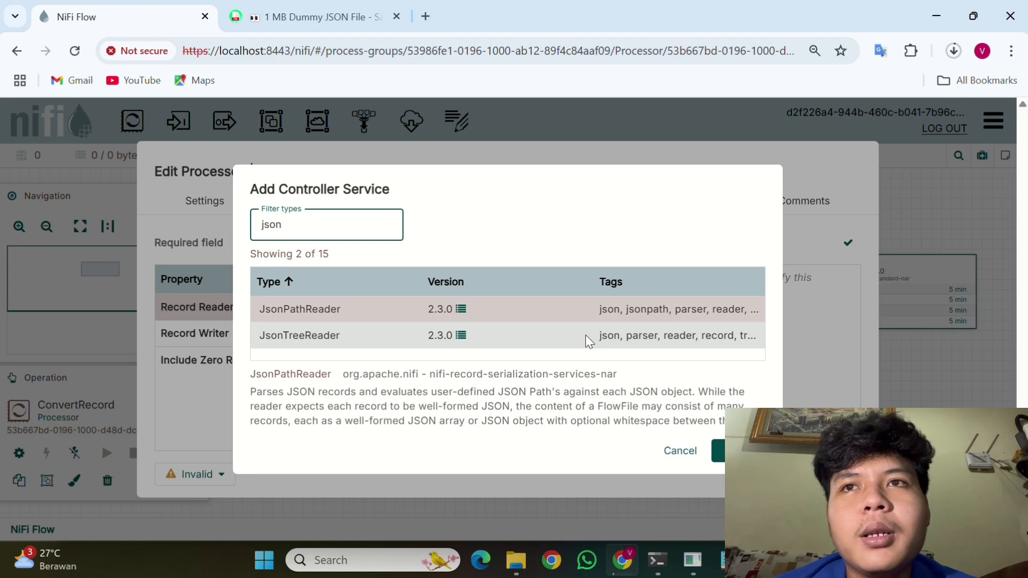
pyautogui.click(586, 337)
pyautogui.click(742, 451)
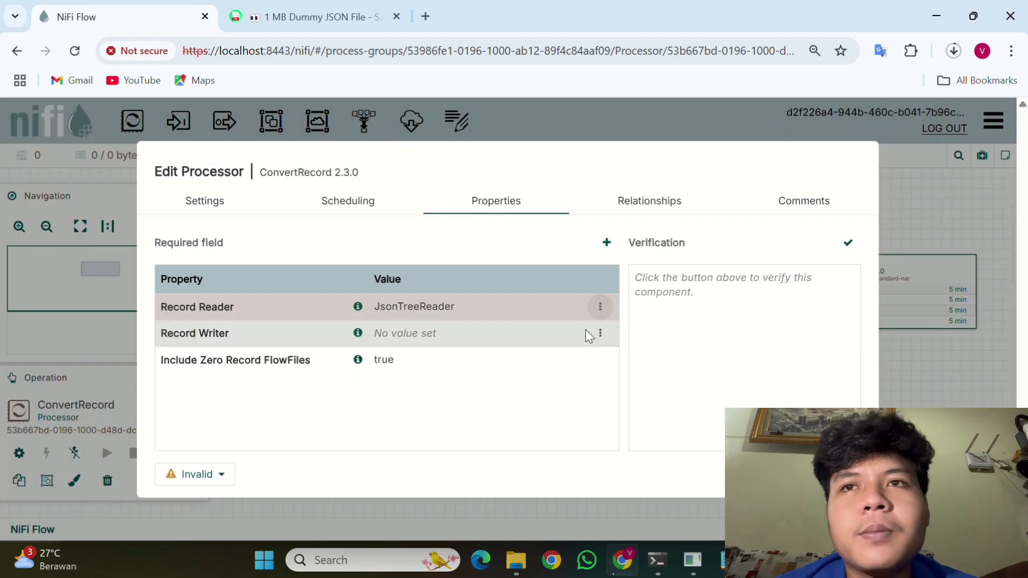
# Create a new CSVRecordSetWriter service as ConvertRecord's Record Writer and apply the processor configuration
pyautogui.click(599, 334)
pyautogui.click(570, 369)
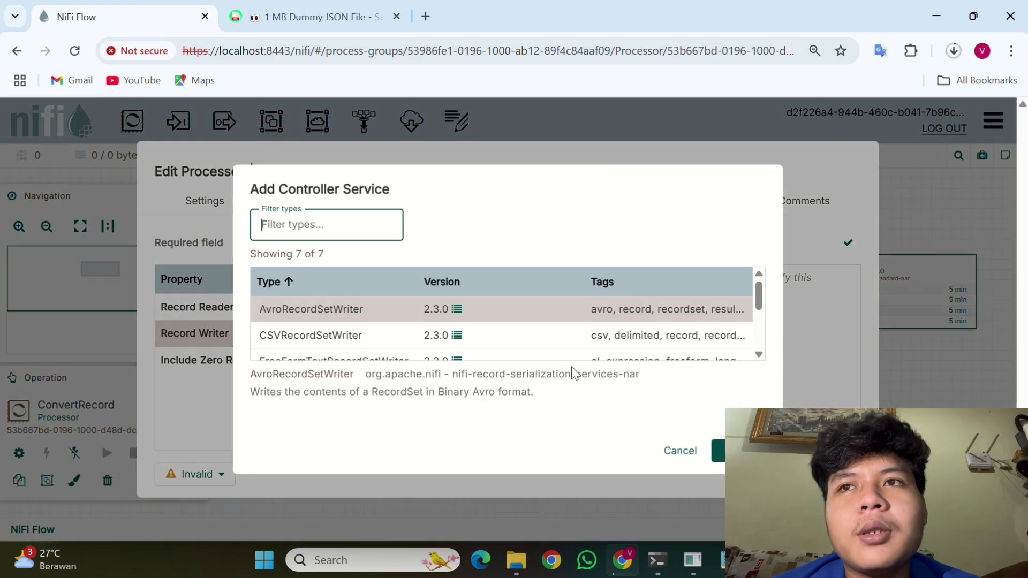
pyautogui.write('csv')
pyautogui.press('Return')
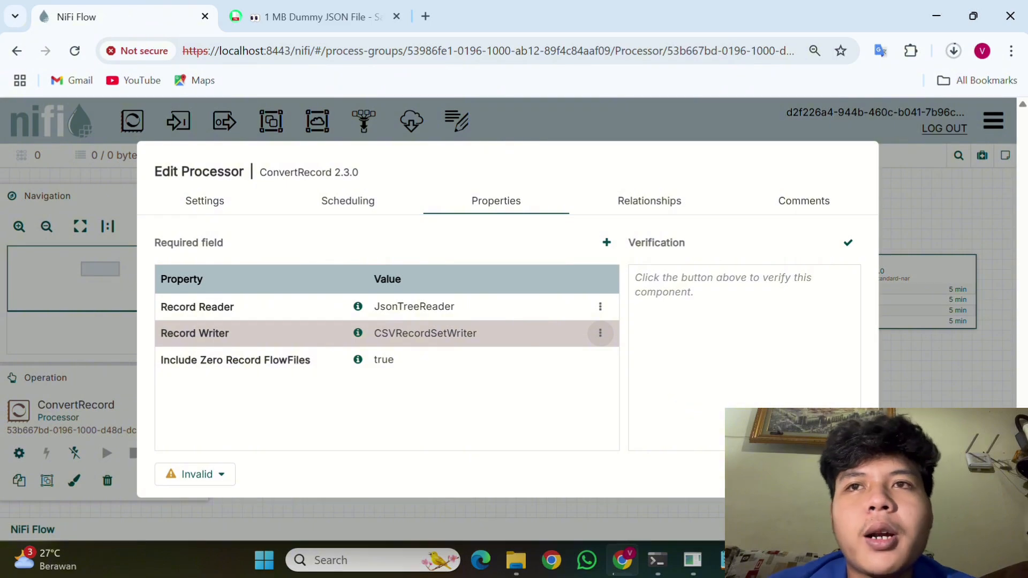
pyautogui.click(838, 474)
# Connect GetFile to ConvertRecord using the success relationship
pyautogui.moveTo(540, 280)
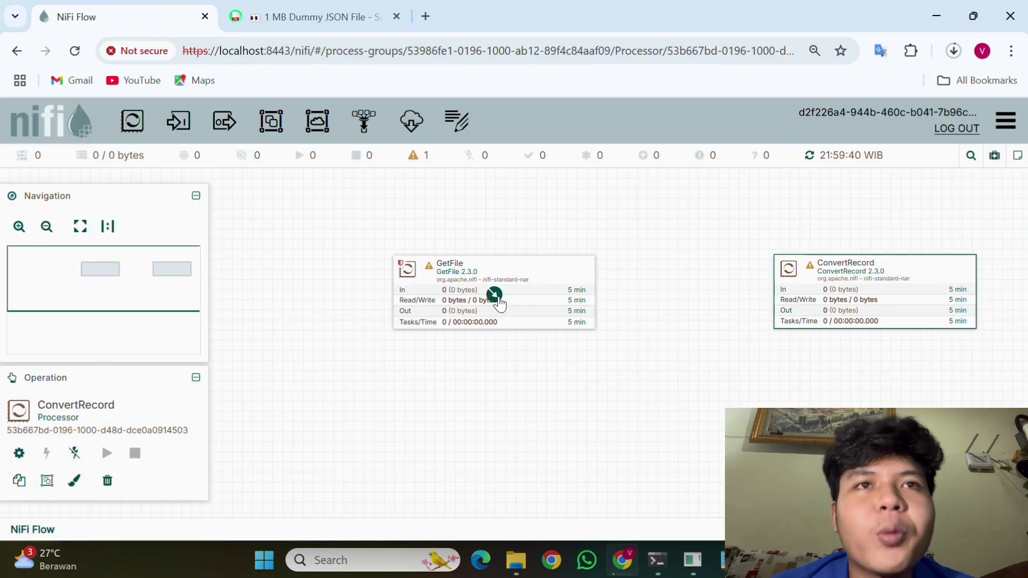
pyautogui.moveTo(498, 303); pyautogui.dragTo(793, 292)
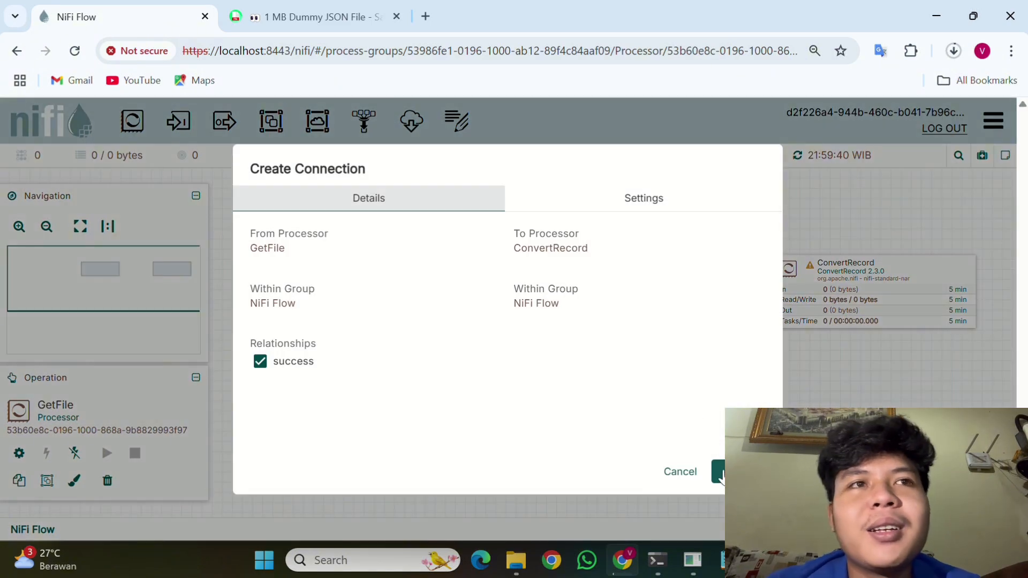
pyautogui.click(719, 473)
# Go from ConvertRecord's Record Reader property to the controller services and enable CSVRecordSetWriter with the scope Service only
pyautogui.doubleClick(877, 269)
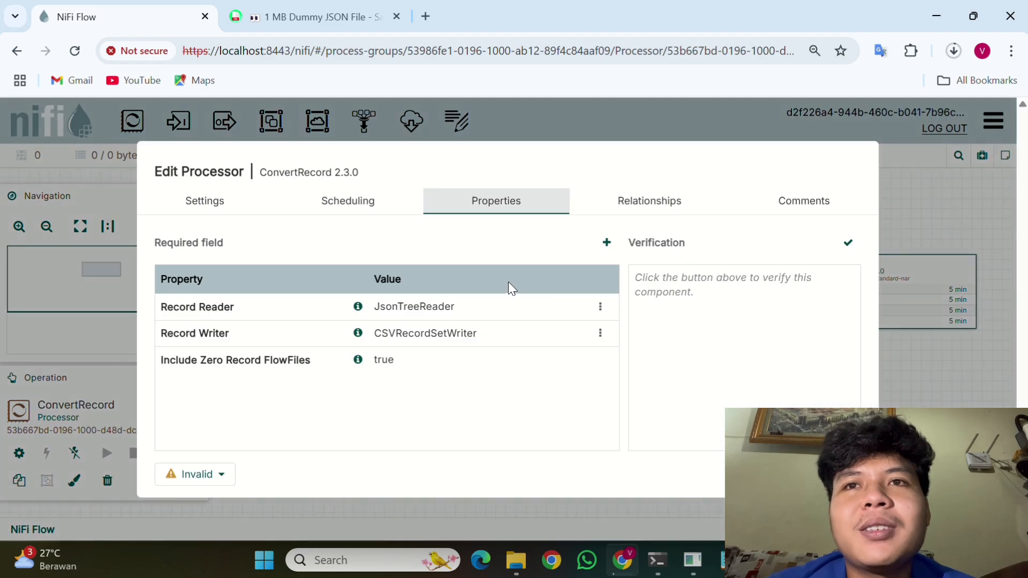
pyautogui.click(600, 306)
pyautogui.click(586, 349)
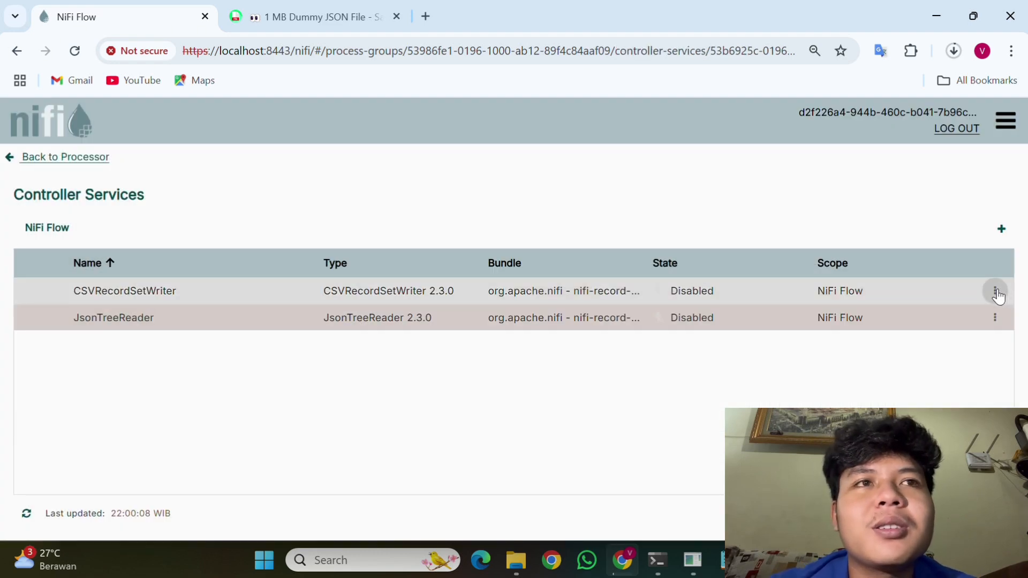
pyautogui.click(995, 293)
pyautogui.click(952, 358)
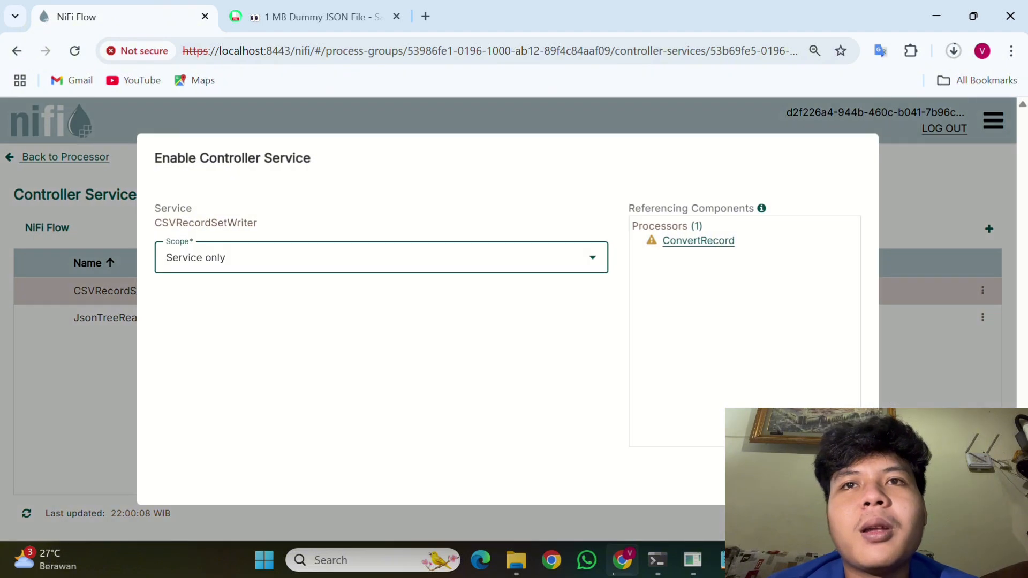
pyautogui.click(838, 482)
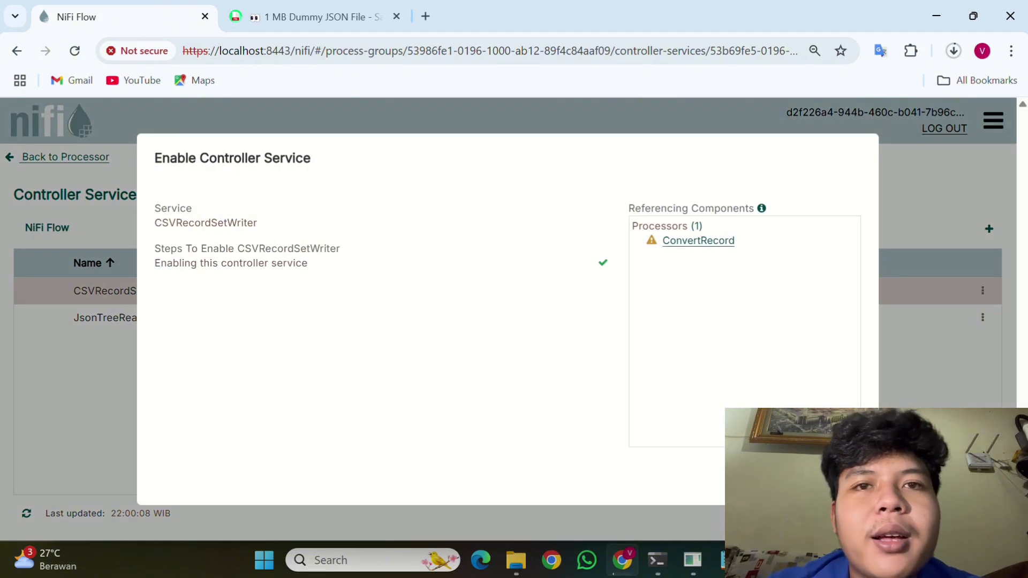
pyautogui.click(844, 493)
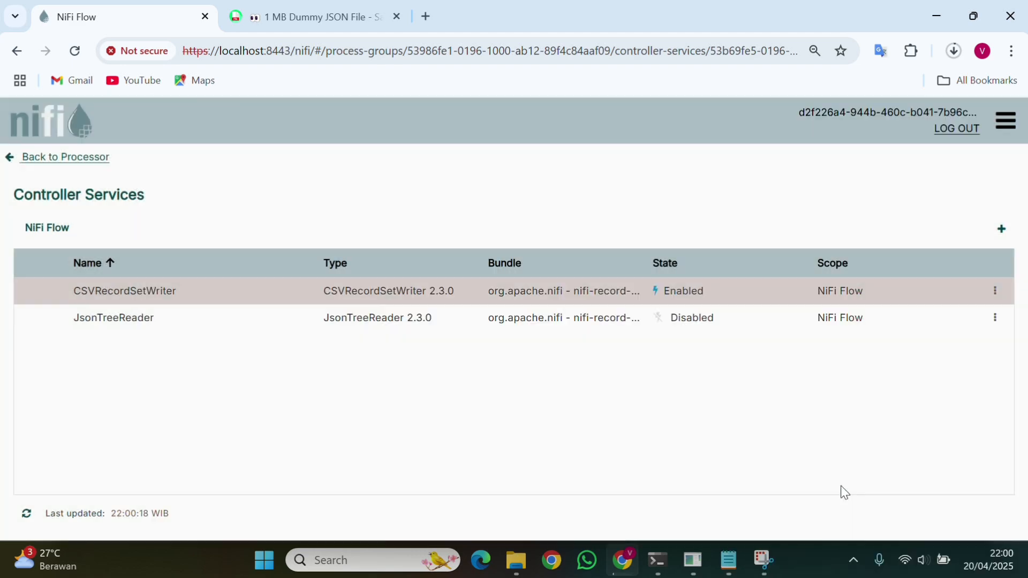
# Enable the JsonTreeReader controller service
pyautogui.click(995, 318)
pyautogui.click(918, 374)
pyautogui.click(824, 480)
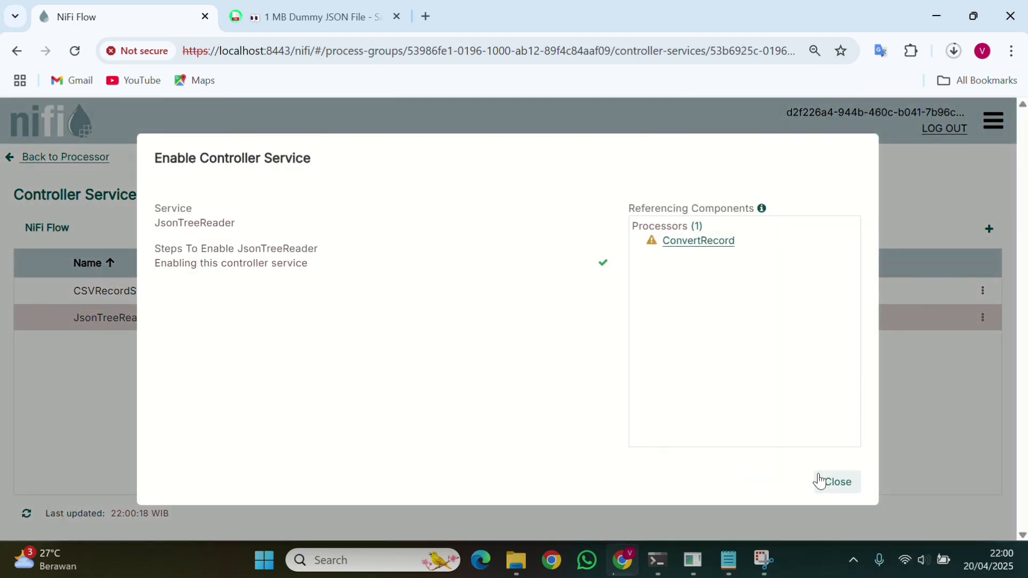
# Return to the ConvertRecord processor and set its failure and success relationships to terminate automatically, applying the change
pyautogui.click(824, 480)
pyautogui.click(99, 159)
pyautogui.click(663, 204)
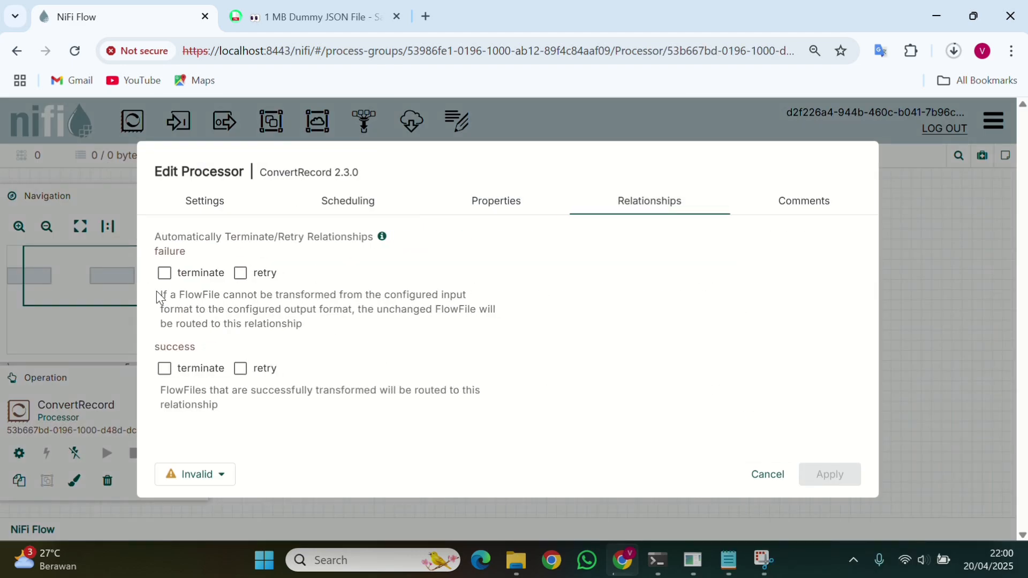
pyautogui.click(165, 273)
pyautogui.click(165, 368)
pyautogui.click(829, 474)
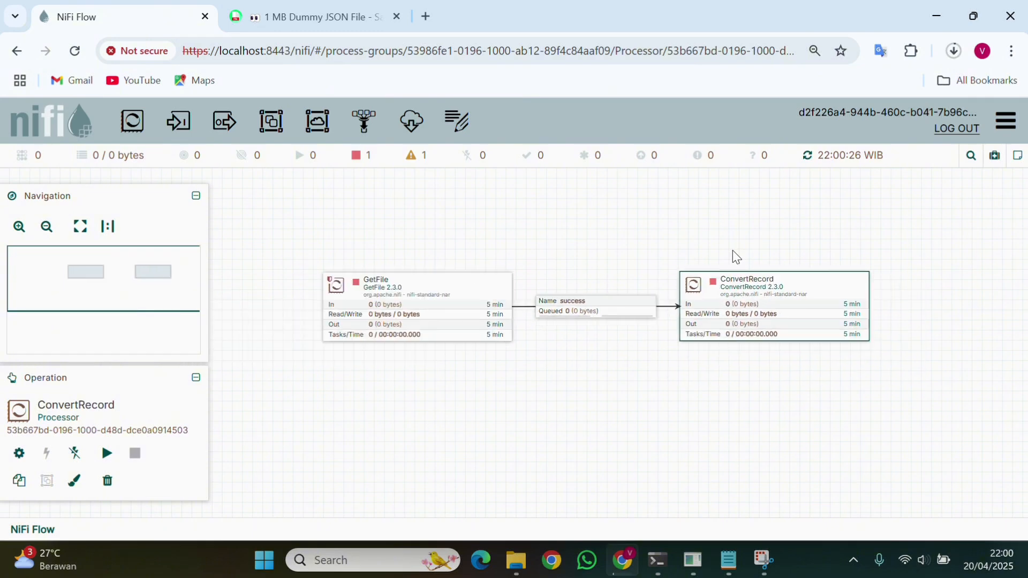
# Add an UpdateAttribute processor to the canvas and place it below the gap between GetFile and ConvertRecord
pyautogui.moveTo(130, 136); pyautogui.dragTo(769, 480)
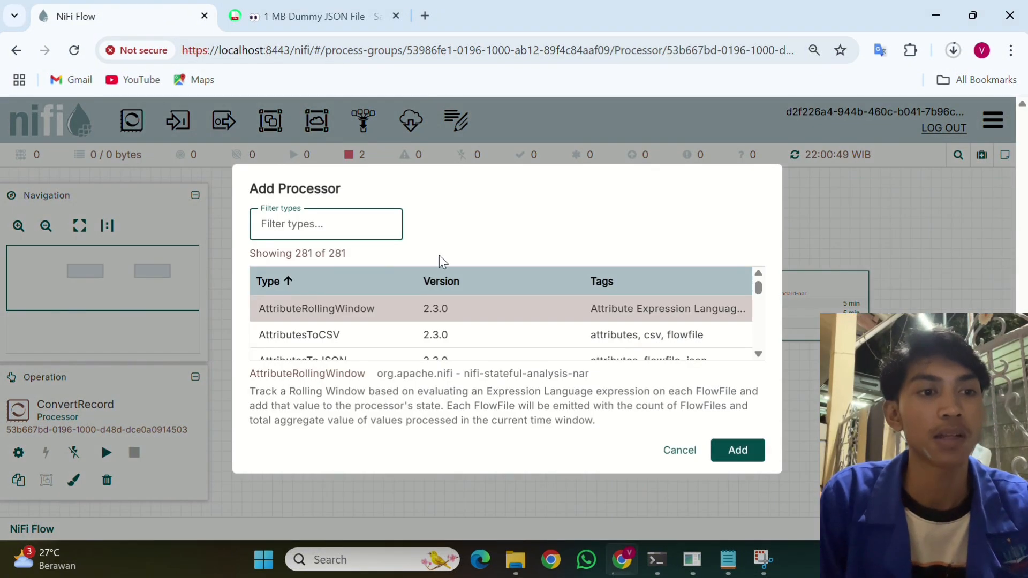
pyautogui.write('updateattr')
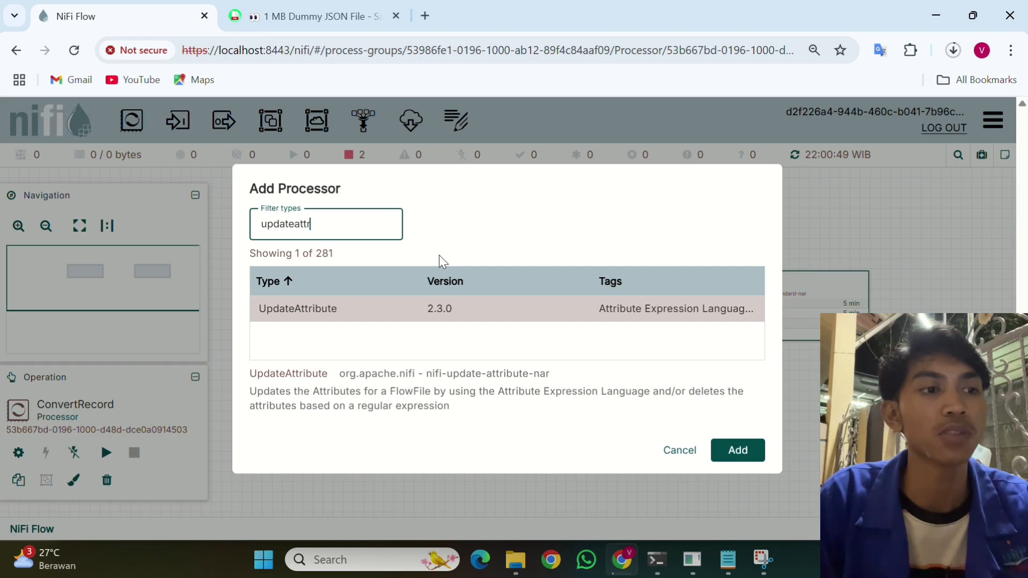
pyautogui.press('Return')
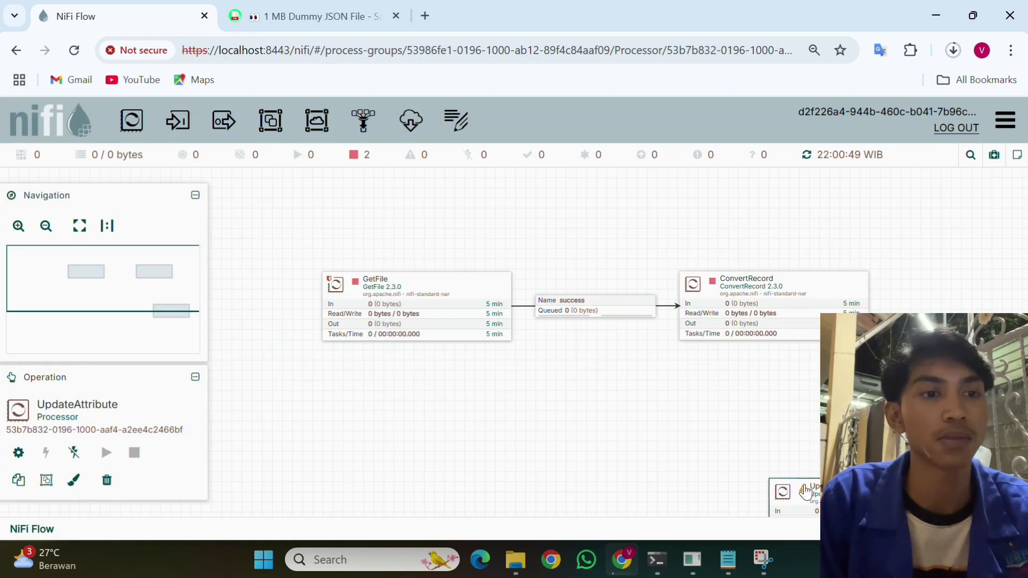
pyautogui.moveTo(557, 436); pyautogui.dragTo(557, 432)
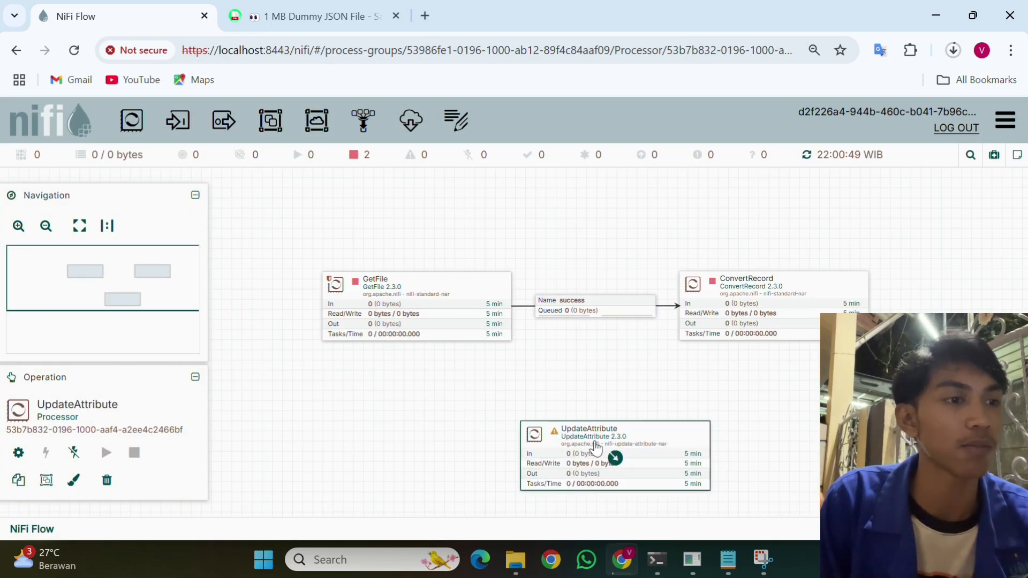
# Add a property named filename with the value filebaru.csv to UpdateAttribute and apply the configuration
pyautogui.doubleClick(596, 447)
pyautogui.click(440, 202)
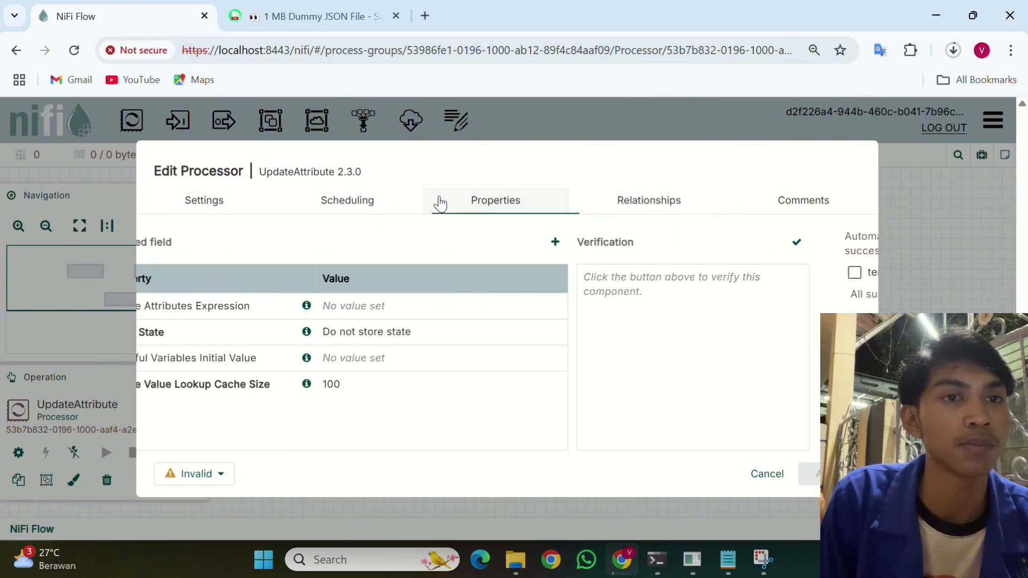
pyautogui.click(606, 242)
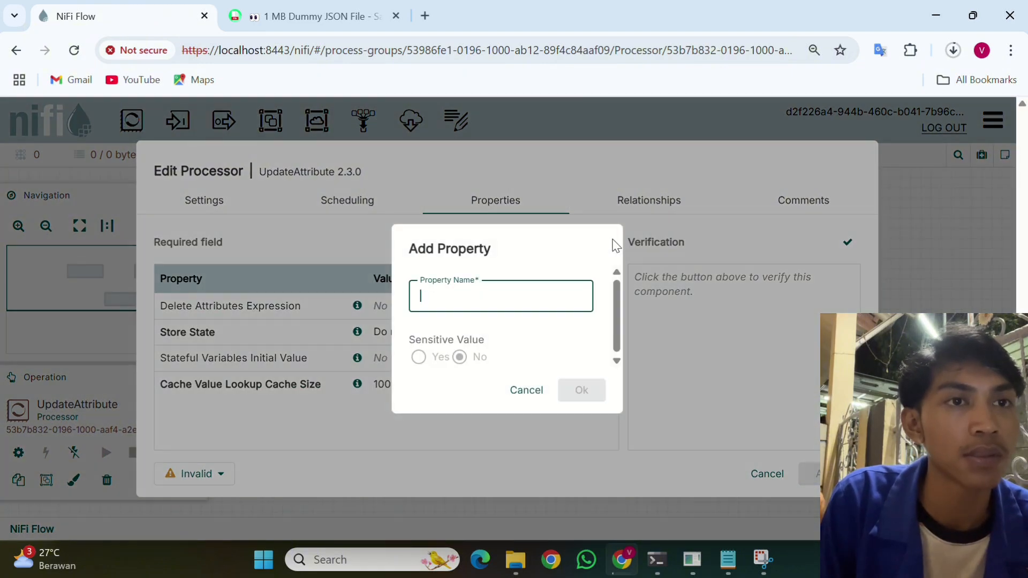
pyautogui.write('filename')
pyautogui.press('Return')
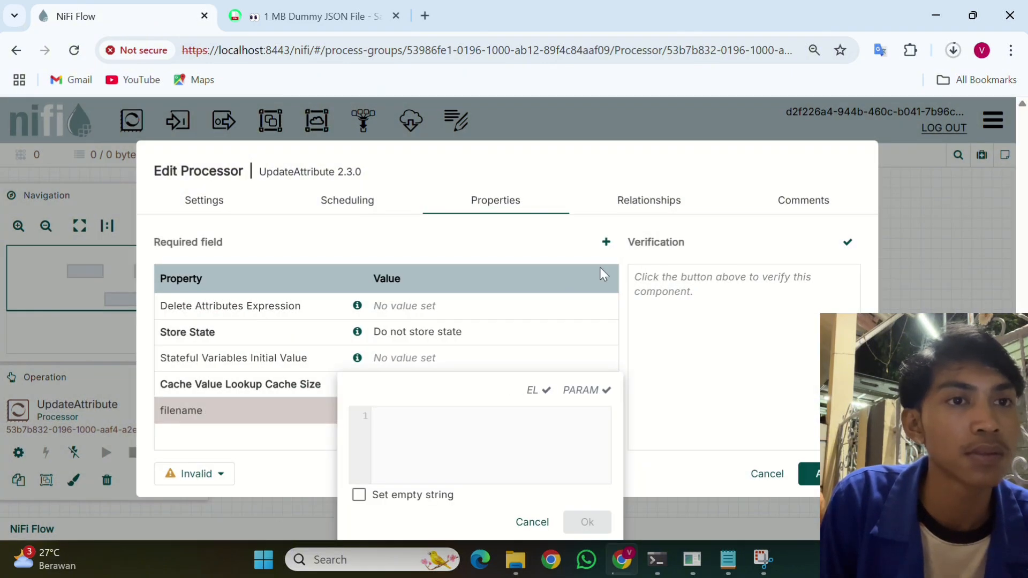
pyautogui.write('filebar')
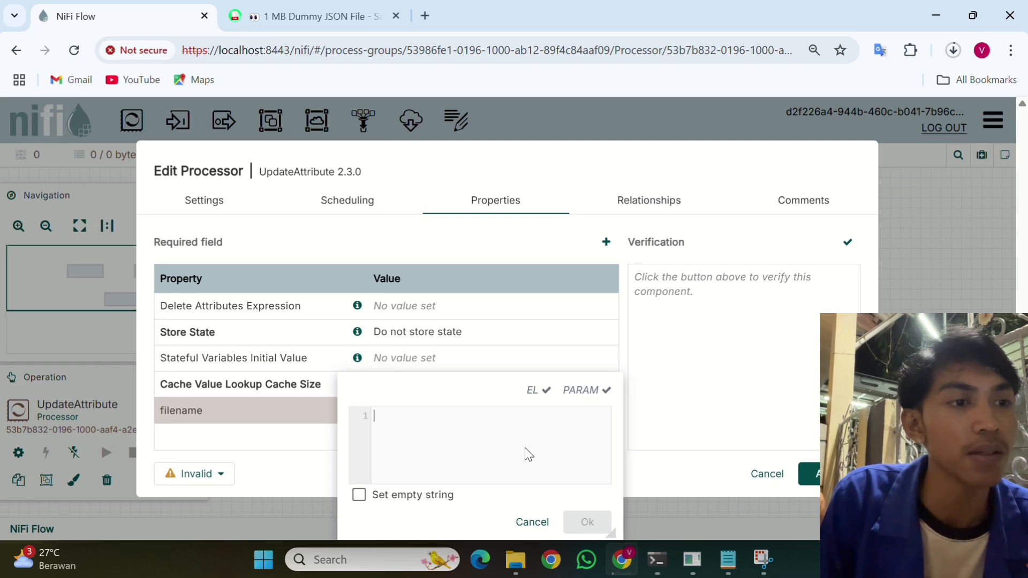
pyautogui.write('u.csv')
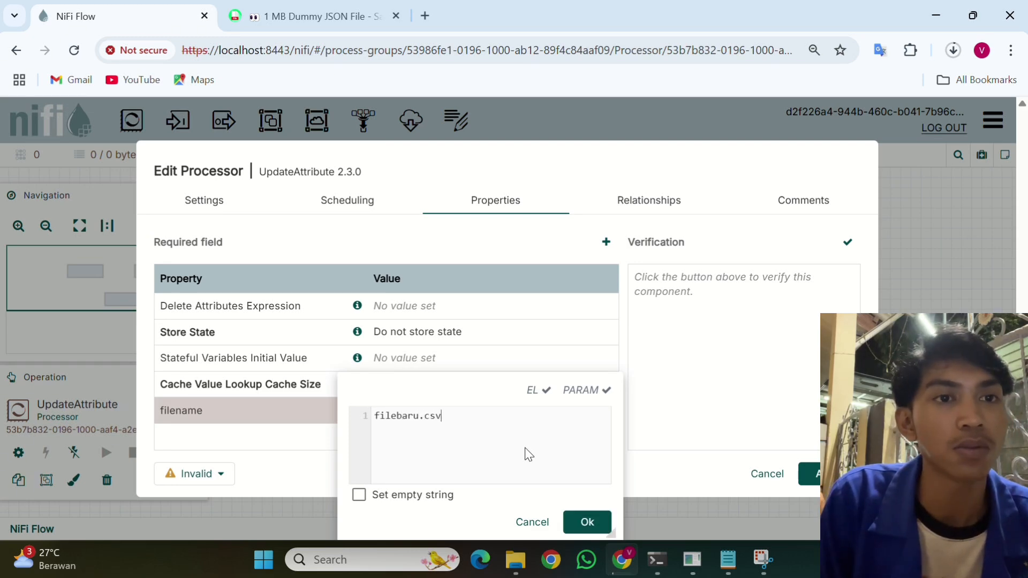
pyautogui.press('Return')
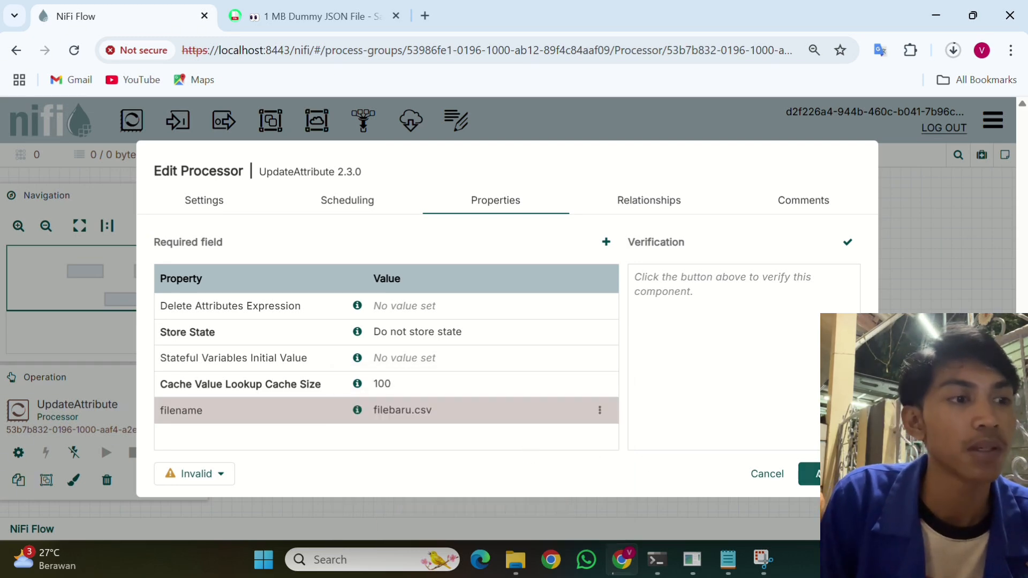
pyautogui.click(809, 474)
# Connect ConvertRecord to UpdateAttribute using both the failure and success relationships
pyautogui.moveTo(774, 308); pyautogui.dragTo(603, 502)
pyautogui.doubleClick(274, 366)
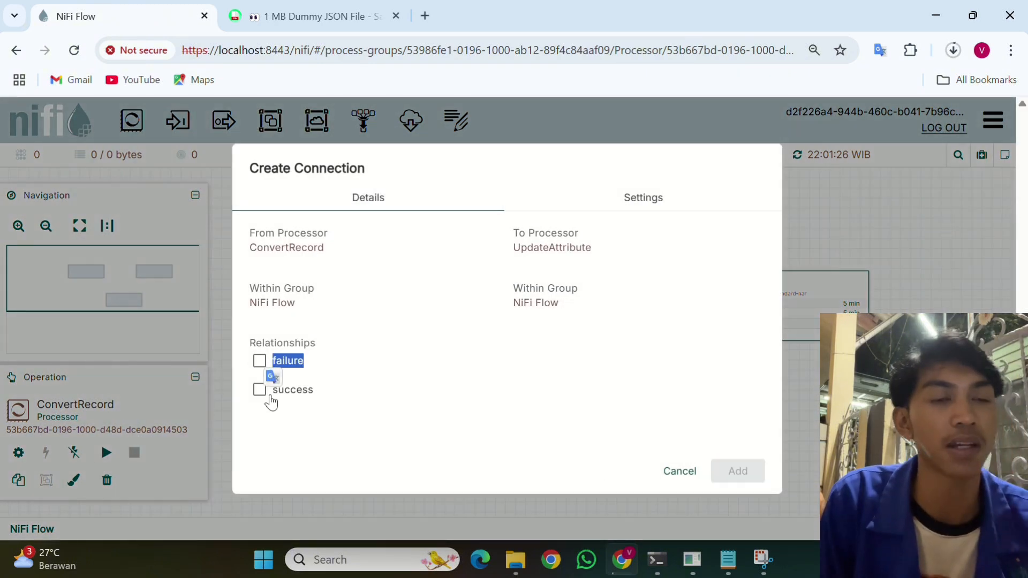
pyautogui.click(259, 362)
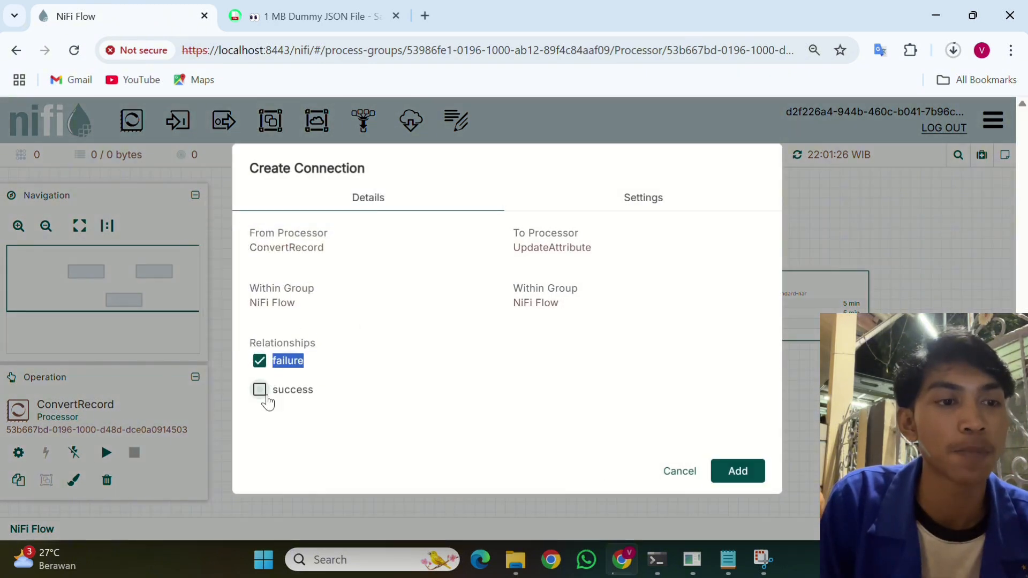
pyautogui.click(260, 389)
pyautogui.click(759, 475)
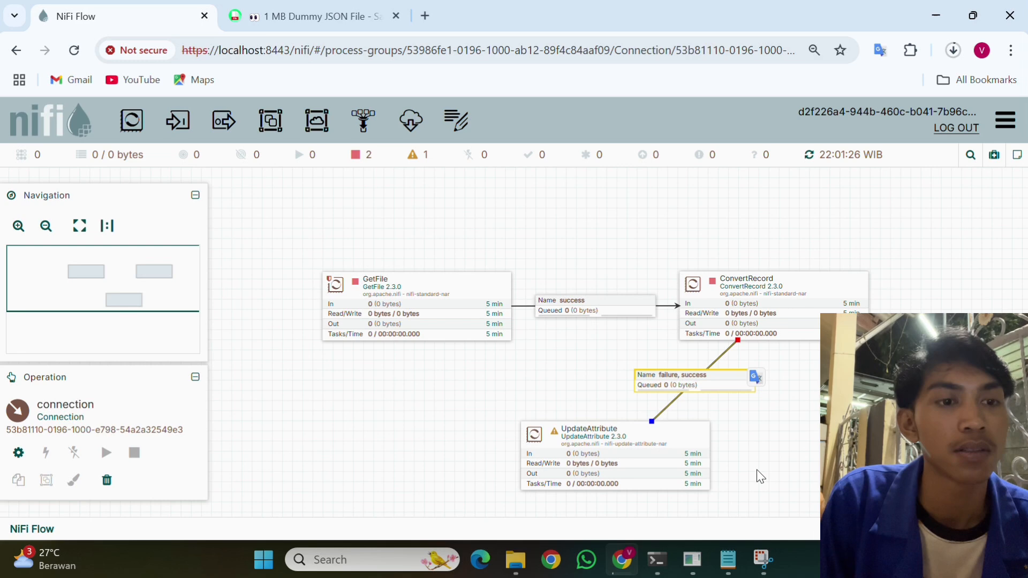
# Set UpdateAttribute's success relationship to terminate automatically and apply the change
pyautogui.doubleClick(612, 454)
pyautogui.click(649, 201)
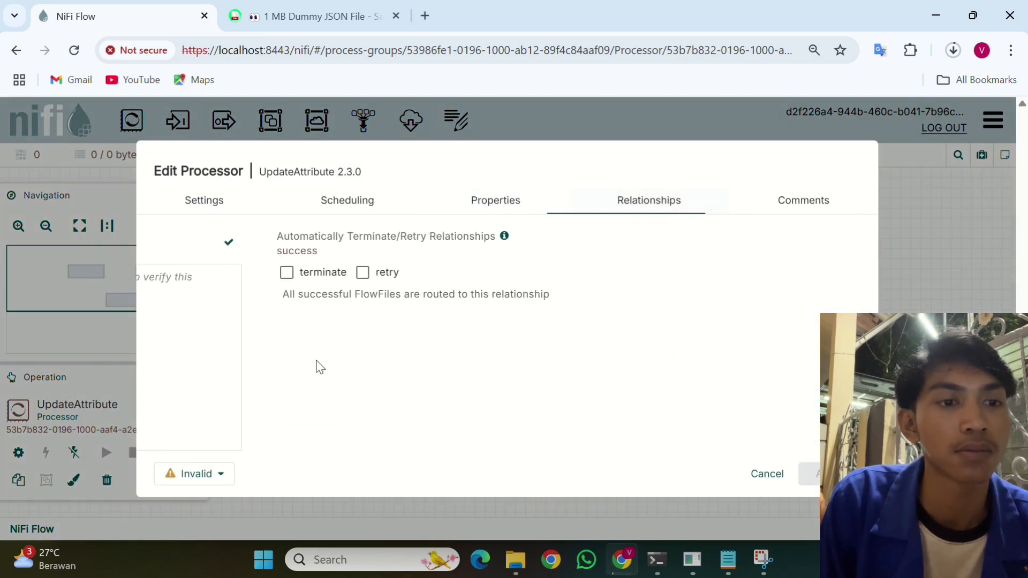
pyautogui.click(192, 282)
pyautogui.click(809, 474)
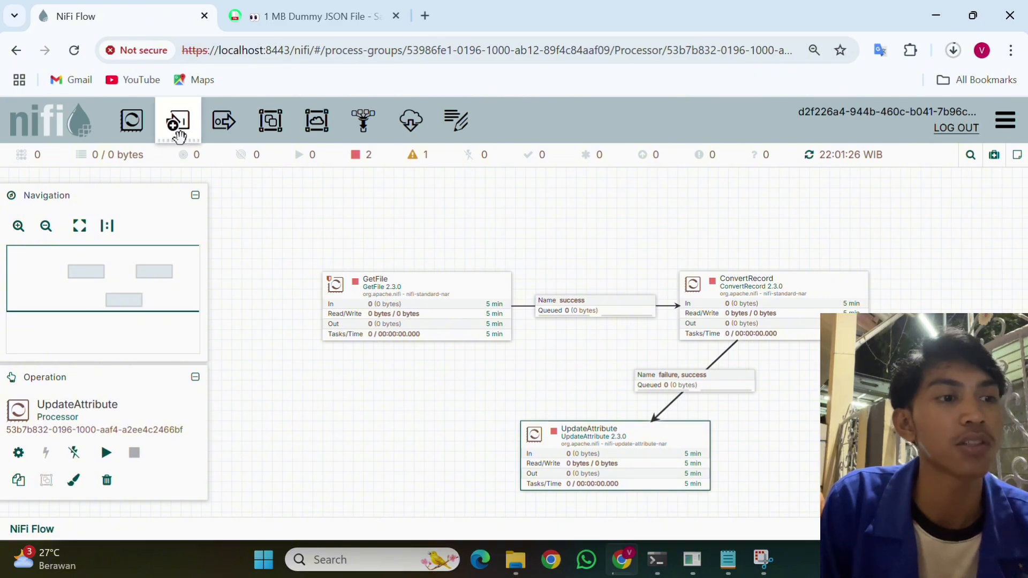
# Add a PutFile processor beside UpdateAttribute and connect UpdateAttribute to it using the success relationship
pyautogui.moveTo(149, 134); pyautogui.dragTo(375, 451)
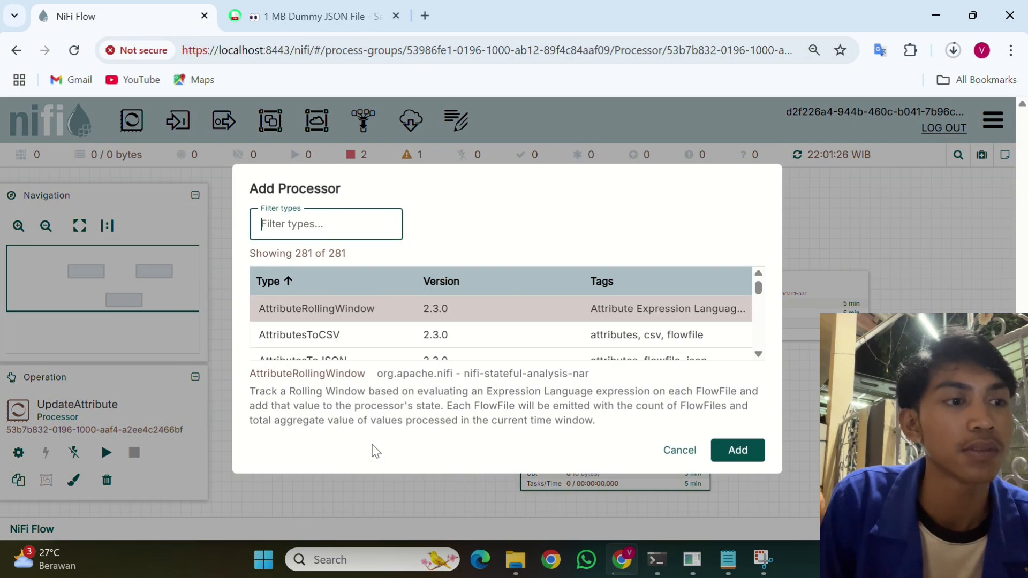
pyautogui.write('putf')
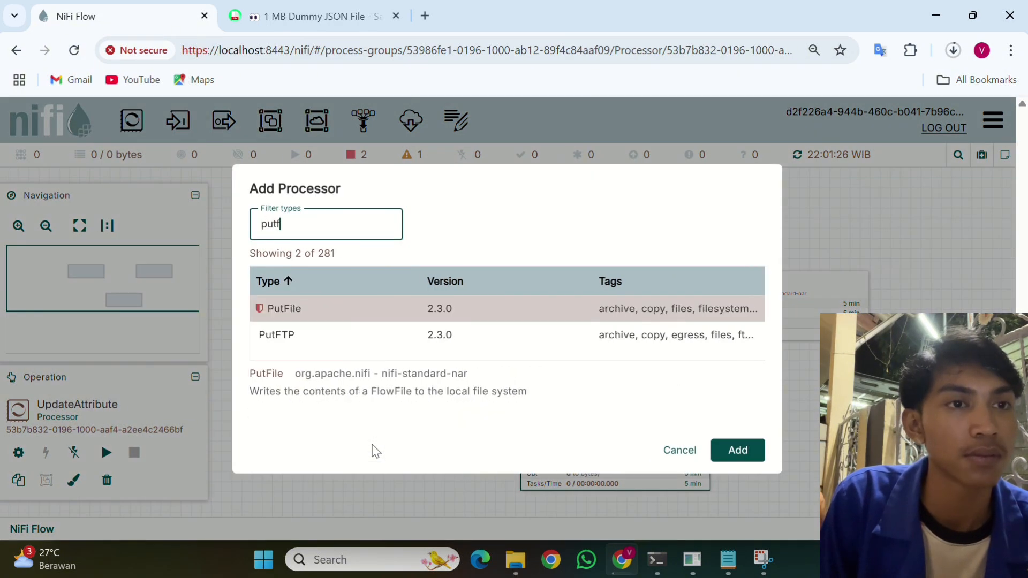
pyautogui.press('Return')
pyautogui.moveTo(497, 473); pyautogui.dragTo(377, 439)
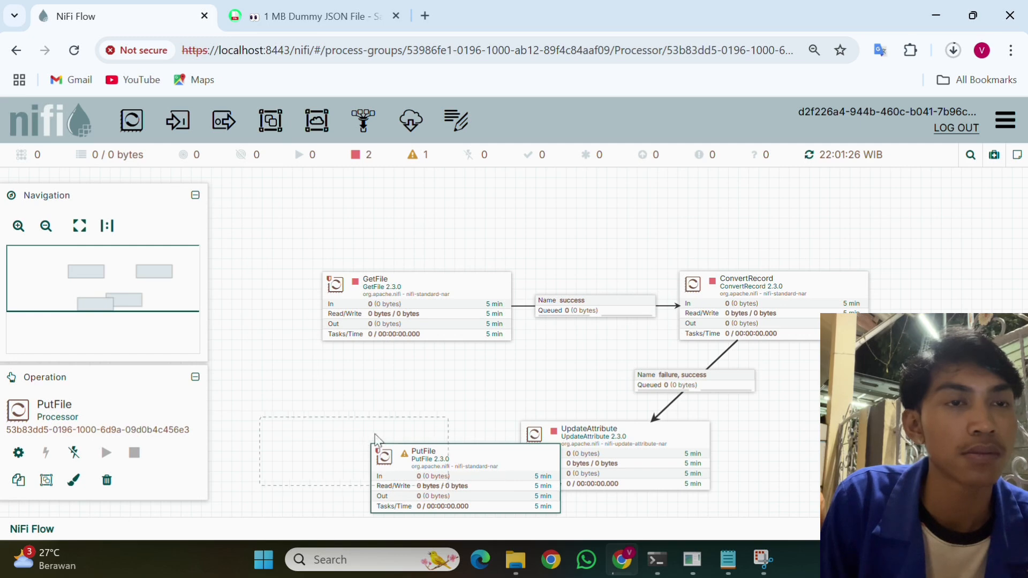
pyautogui.moveTo(323, 407); pyautogui.dragTo(302, 404)
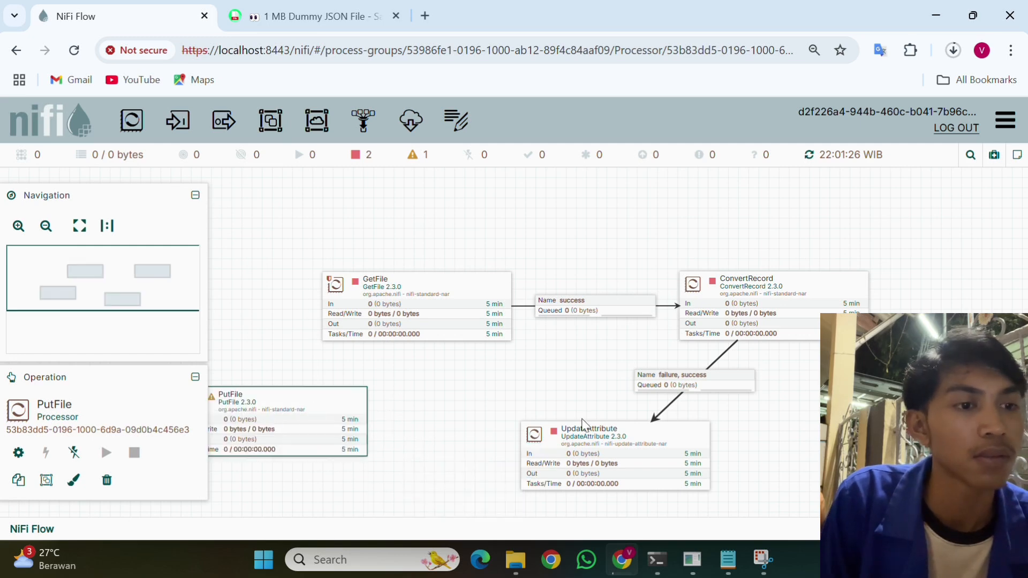
pyautogui.moveTo(611, 459); pyautogui.dragTo(330, 405)
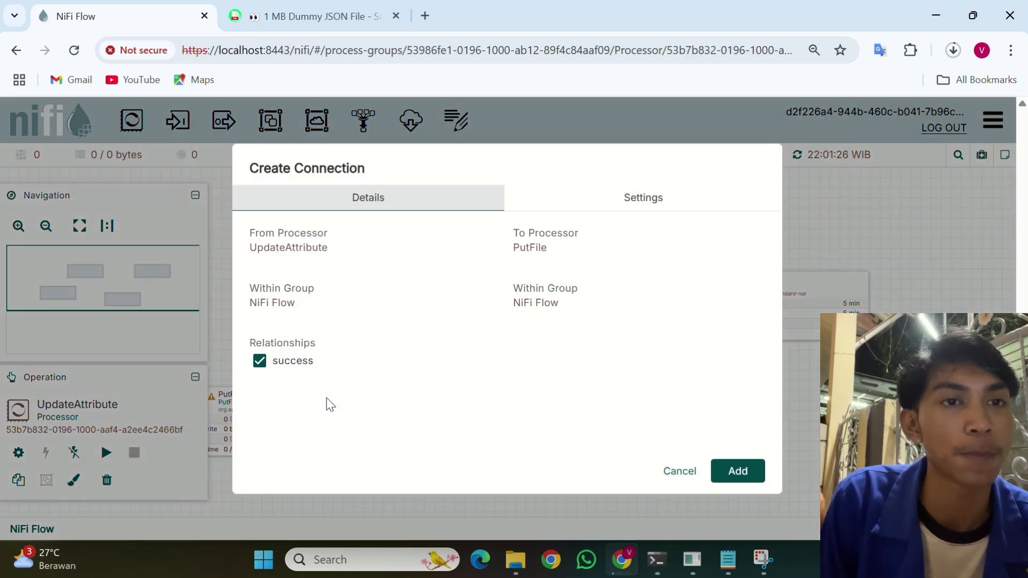
pyautogui.click(738, 471)
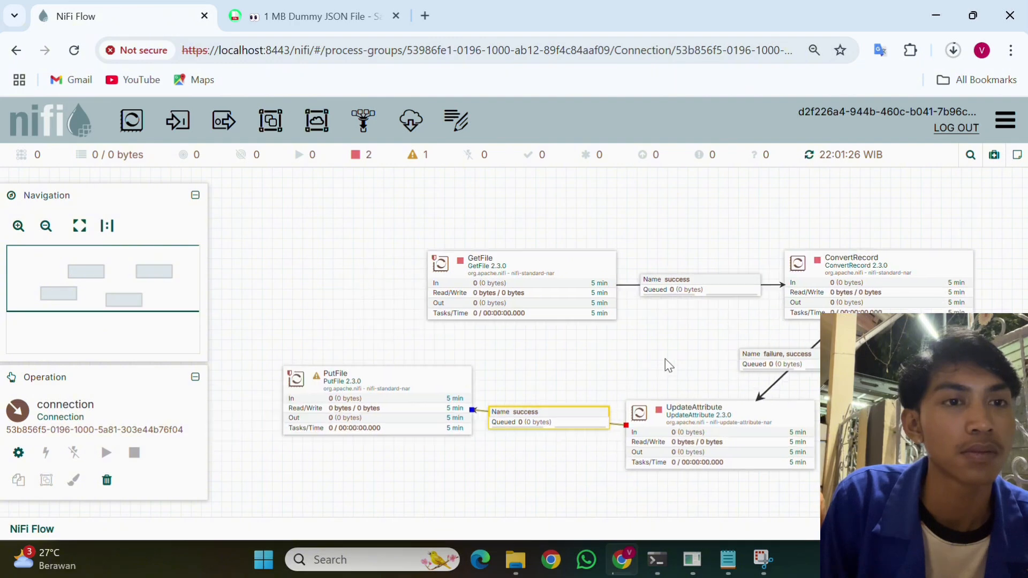
# Open PutFile's properties, switch to File Explorer and create a folder named Output in C:\Dataset
pyautogui.doubleClick(497, 380)
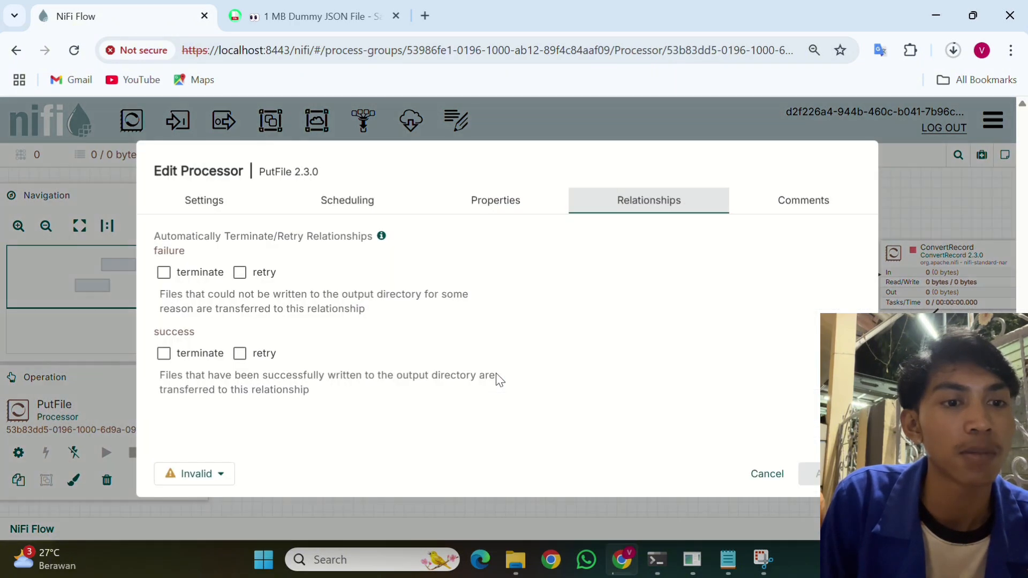
pyautogui.click(500, 210)
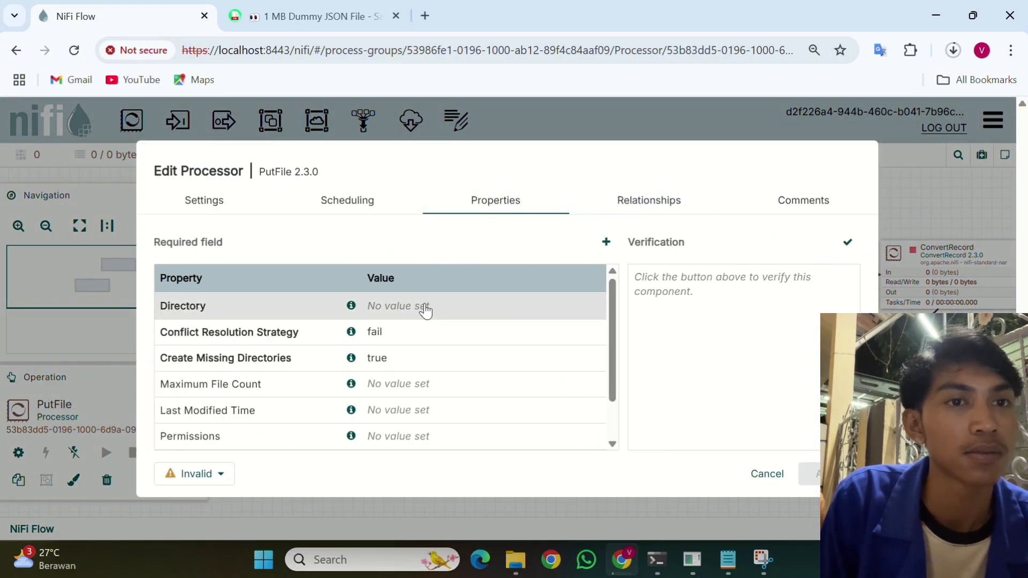
pyautogui.click(515, 559)
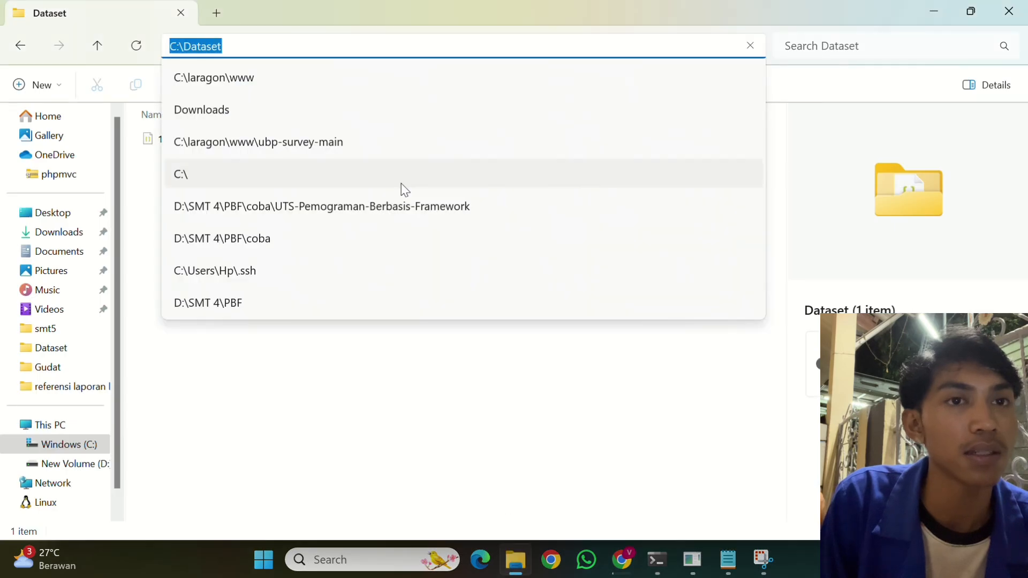
pyautogui.click(371, 326)
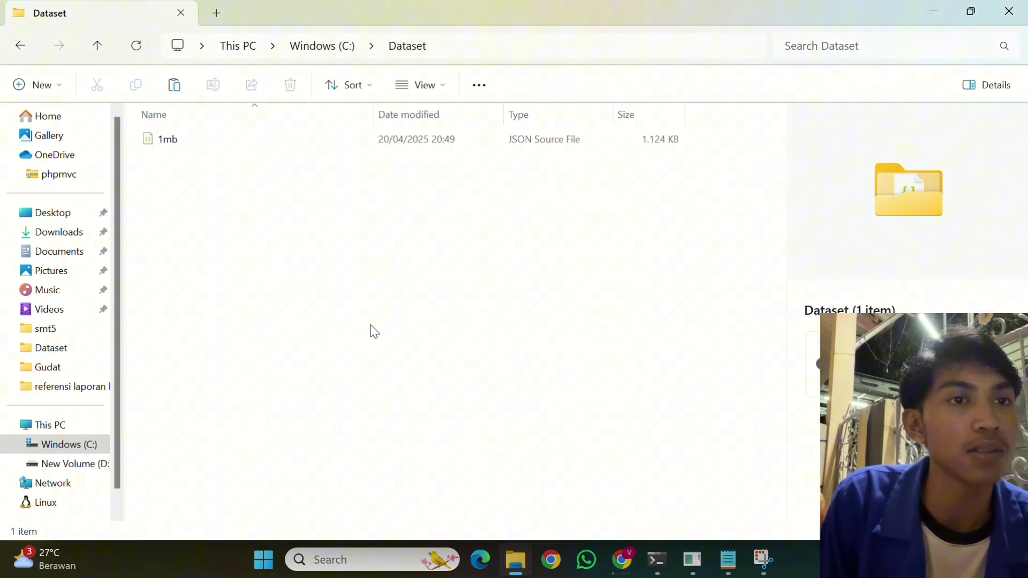
pyautogui.rightClick(374, 226)
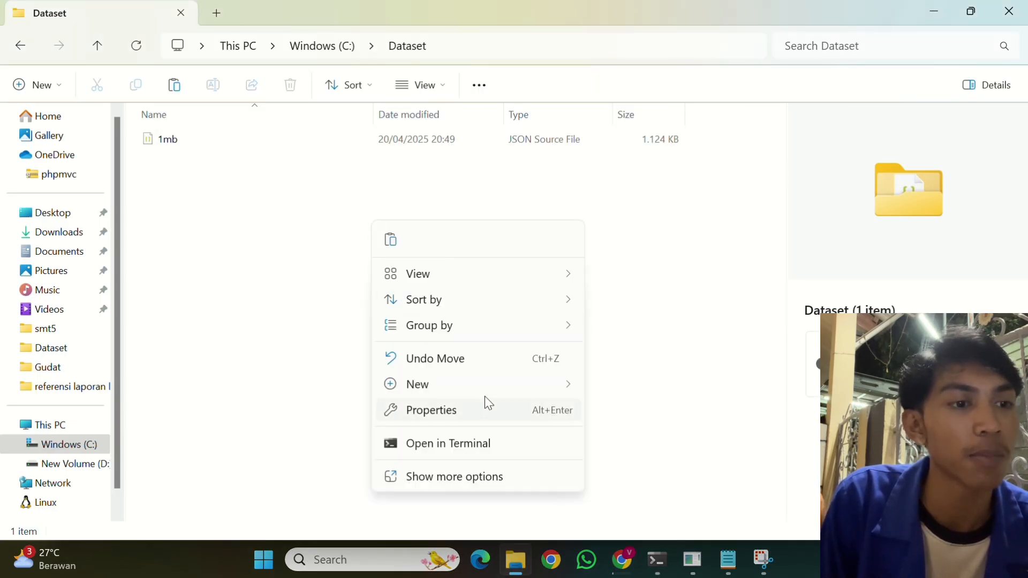
pyautogui.moveTo(491, 386)
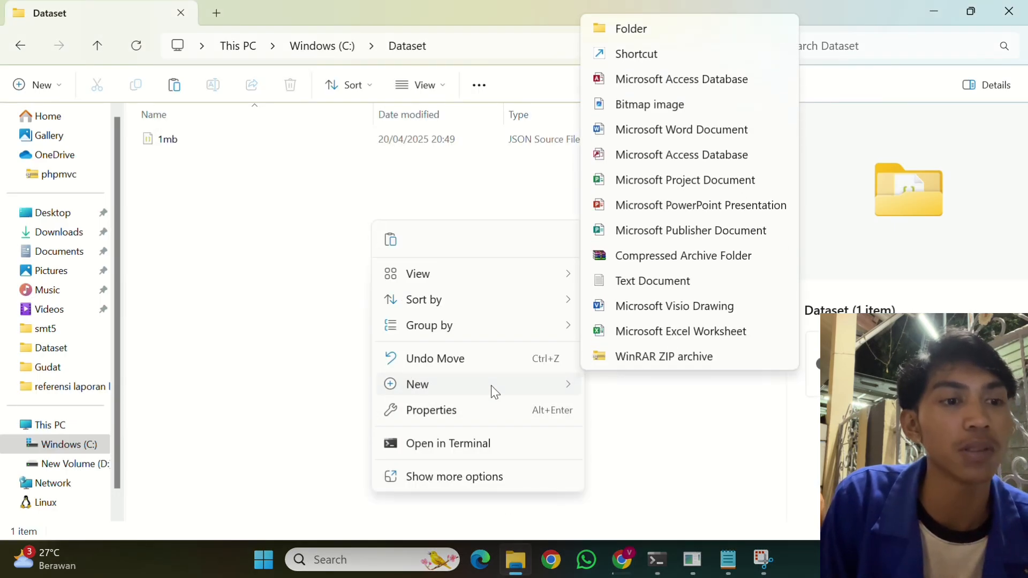
pyautogui.click(736, 34)
pyautogui.write('Ou')
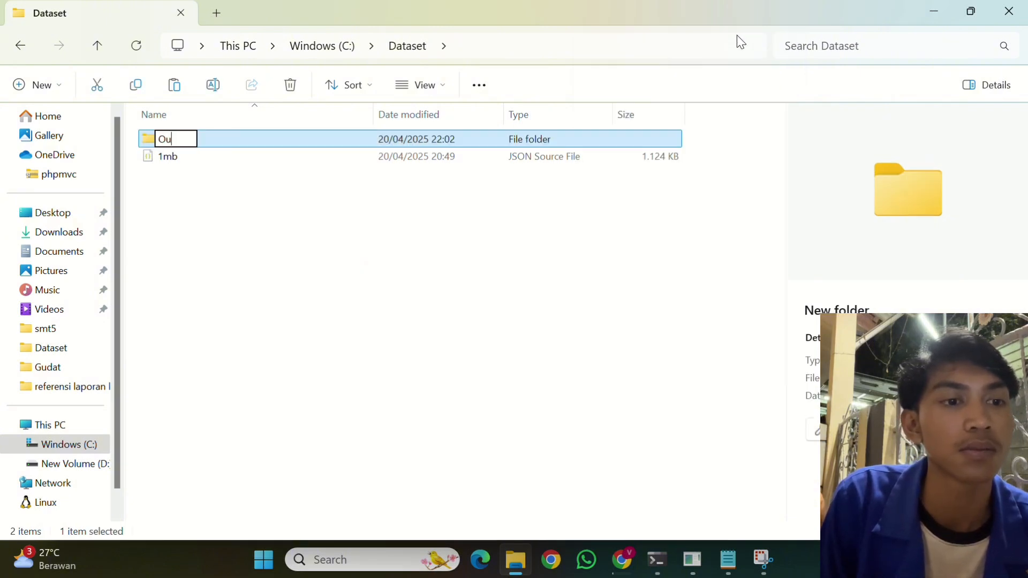
pyautogui.write('tput')
pyautogui.press('Return')
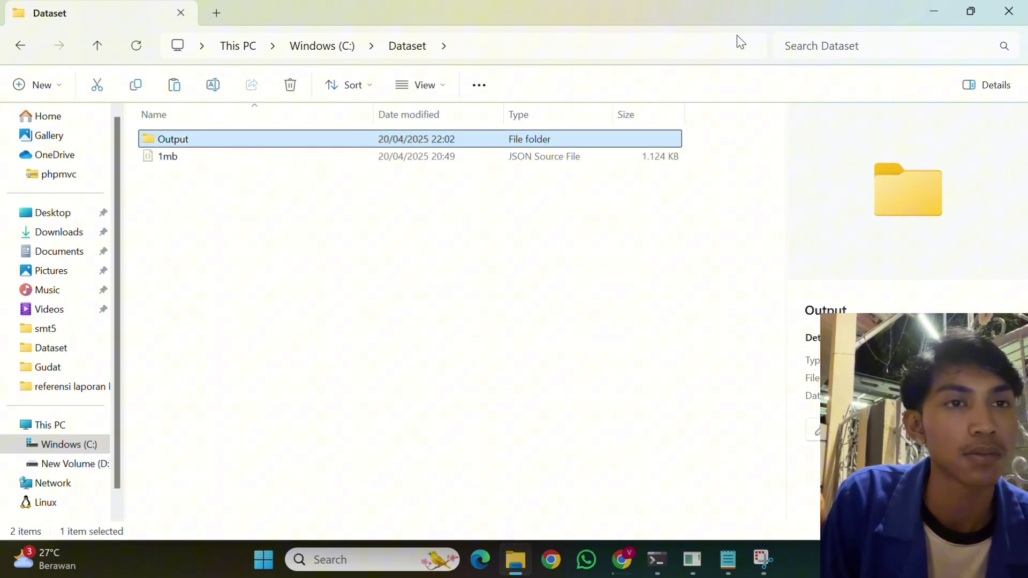
# Copy the new Output folder's path, set PutFile's Directory in NiFi to C:\Dataset\Output and apply the configuration
pyautogui.doubleClick(455, 139)
pyautogui.click(652, 51)
pyautogui.hotkey('ctrl', 'c')
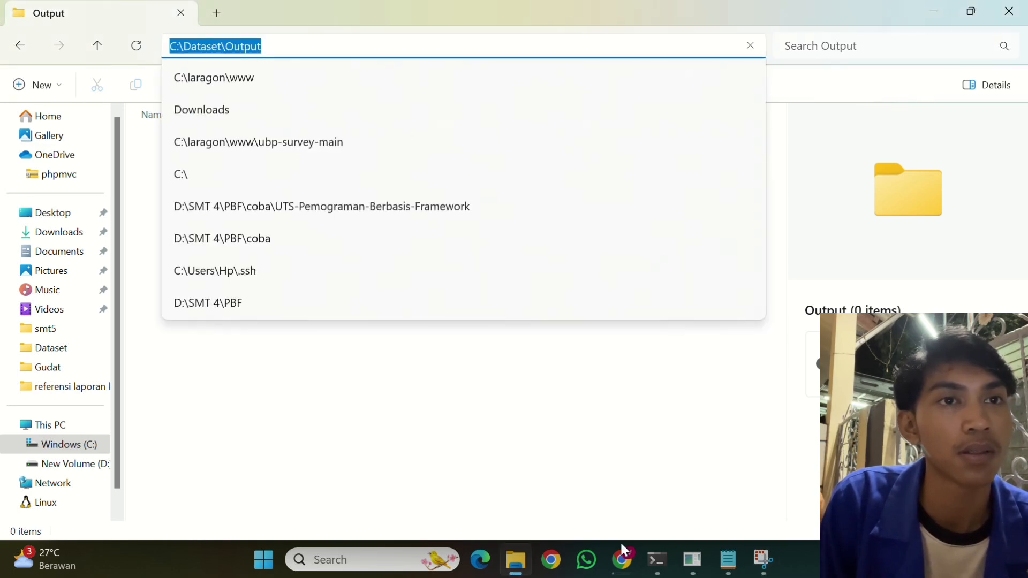
pyautogui.click(621, 557)
pyautogui.click(472, 298)
pyautogui.hotkey('ctrl', 'v')
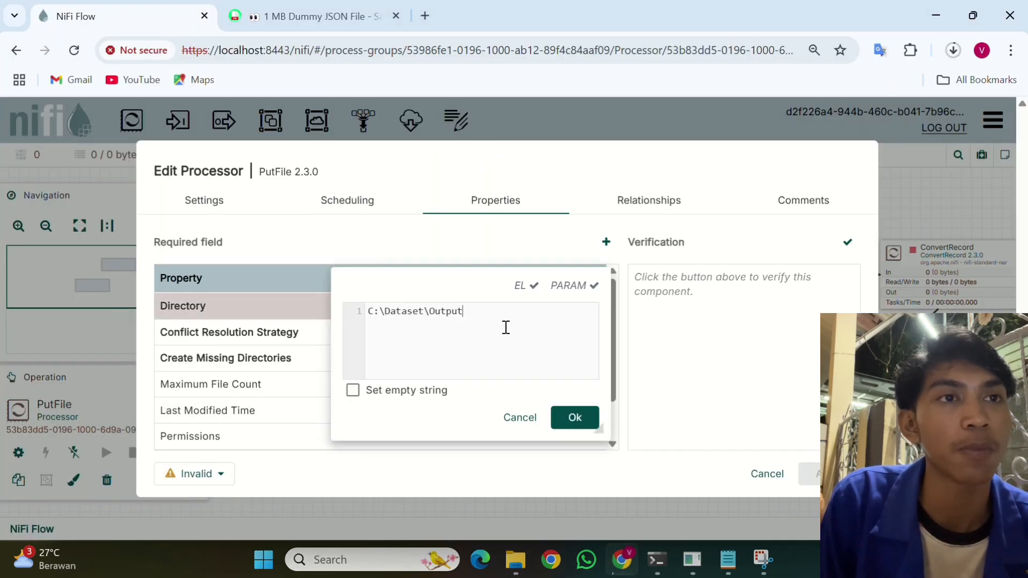
pyautogui.click(582, 420)
pyautogui.click(811, 474)
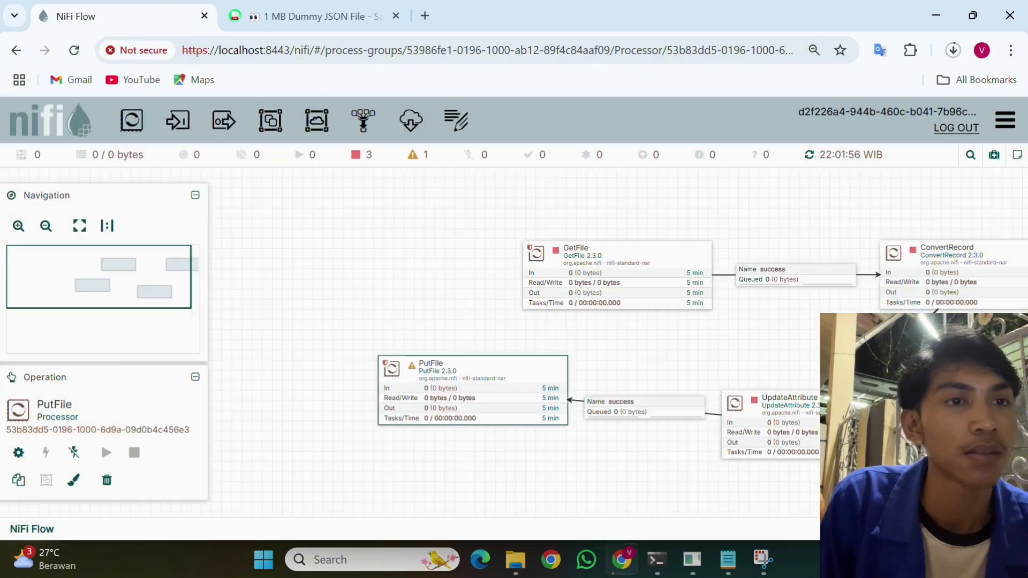
# Set PutFile's failure and success relationships to terminate automatically and apply the configuration
pyautogui.doubleClick(459, 378)
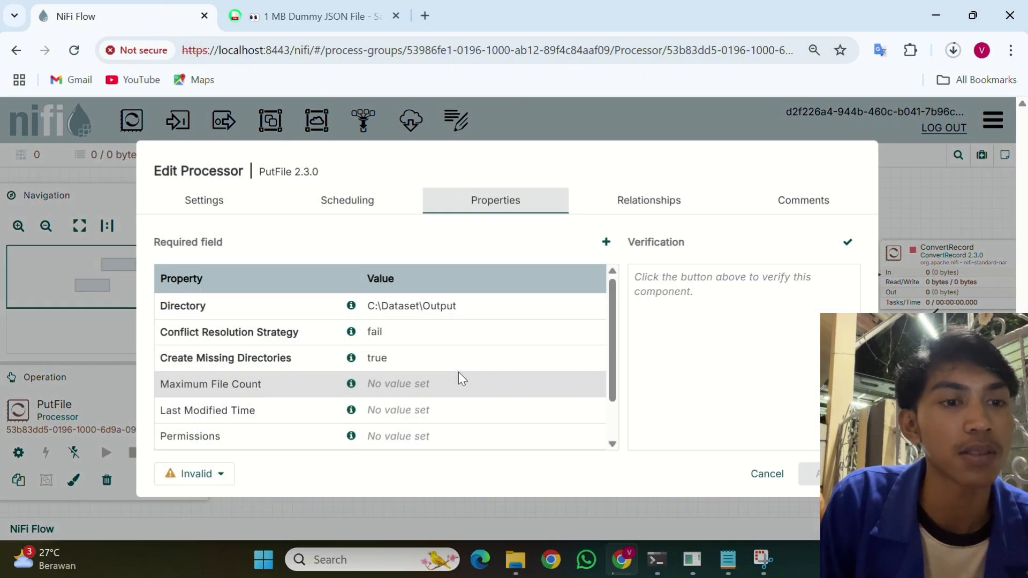
pyautogui.click(627, 204)
pyautogui.click(197, 274)
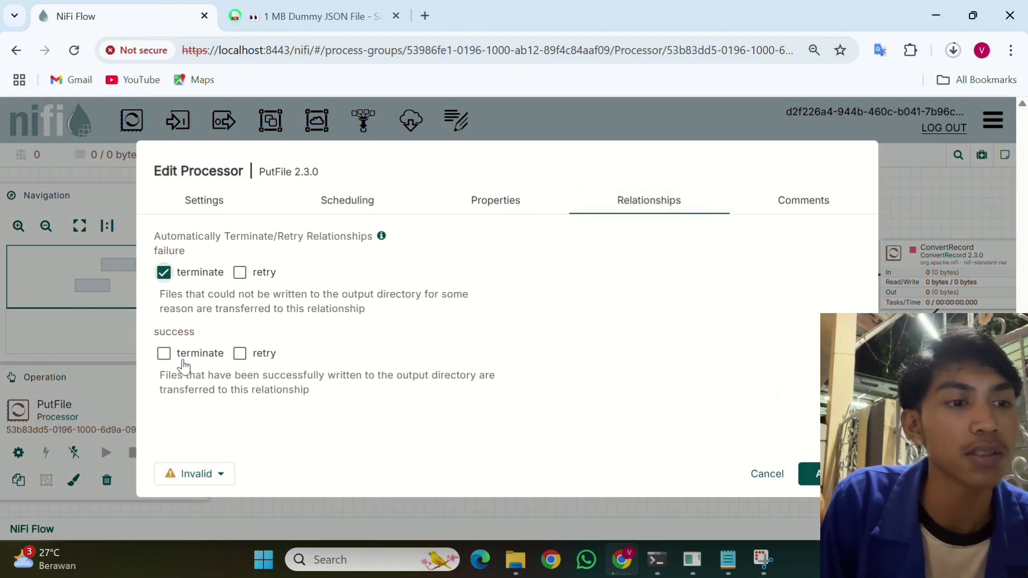
pyautogui.click(220, 356)
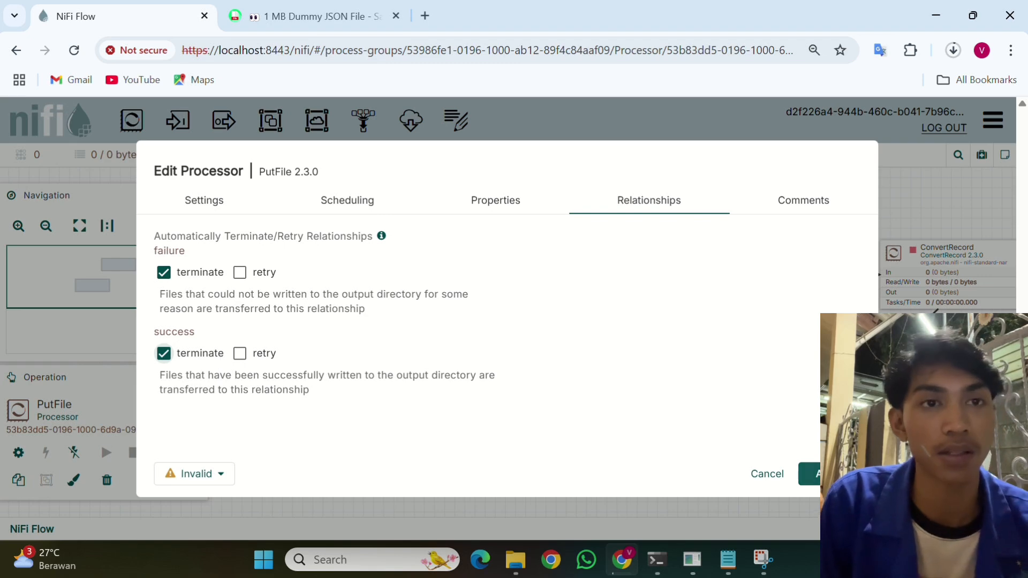
pyautogui.click(828, 474)
# Deselect PutFile and start all processors in the NiFi Flow process group
pyautogui.click(591, 343)
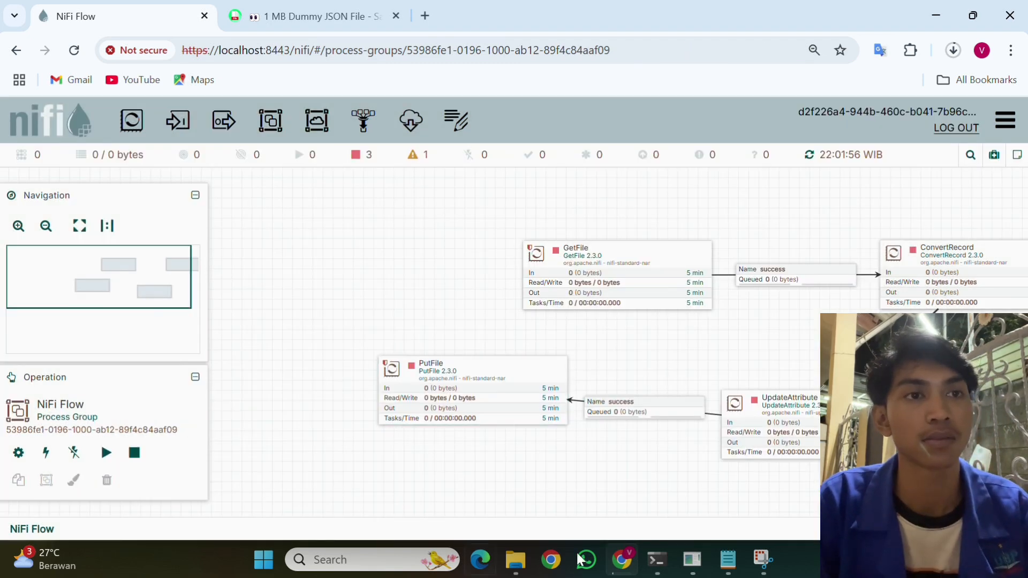
pyautogui.moveTo(750, 323); pyautogui.dragTo(587, 320)
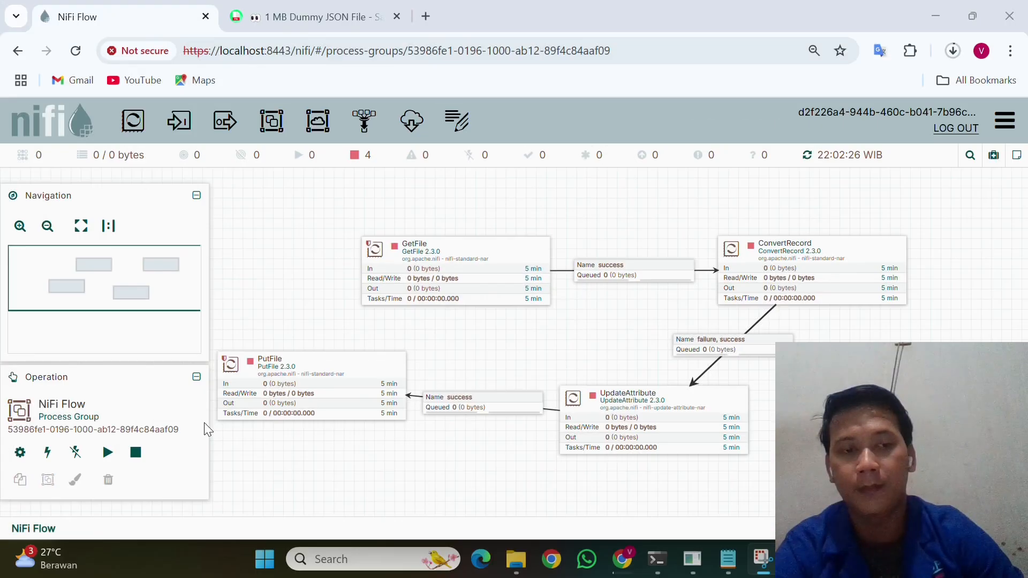
pyautogui.click(108, 453)
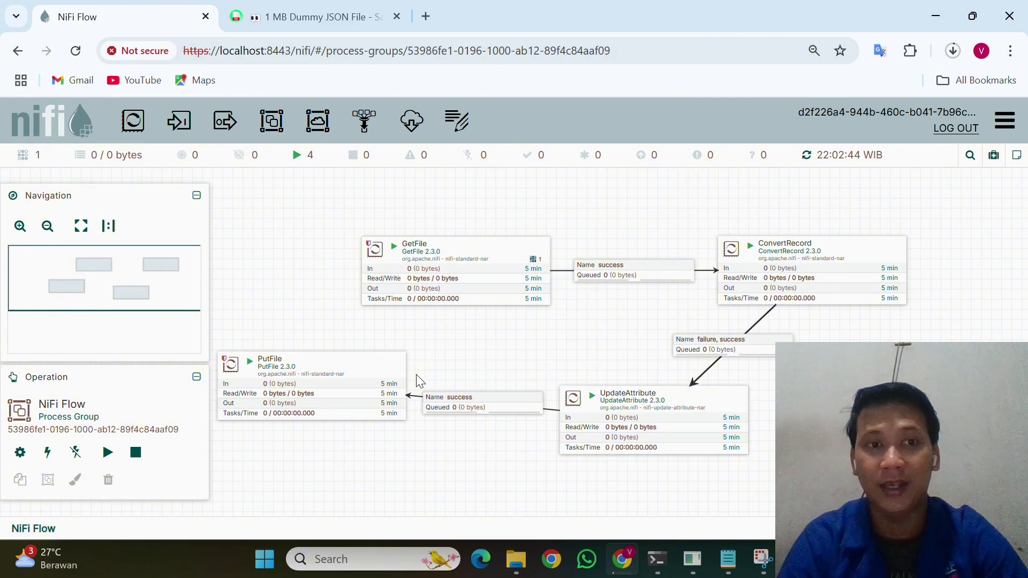
# Switch to File Explorer and check the contents of C:\Dataset\Output and its parent Dataset folder
pyautogui.click(515, 561)
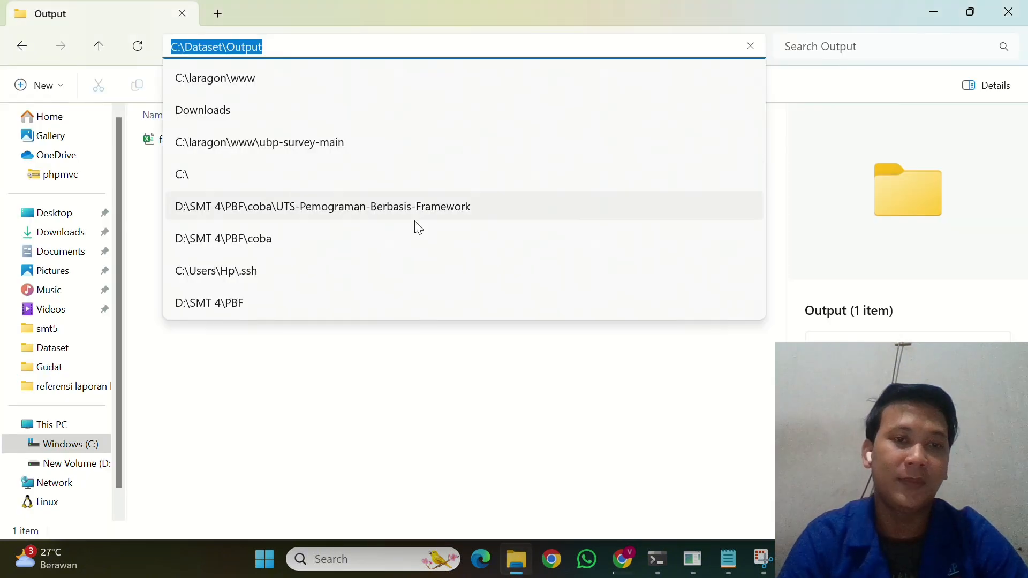
pyautogui.click(367, 411)
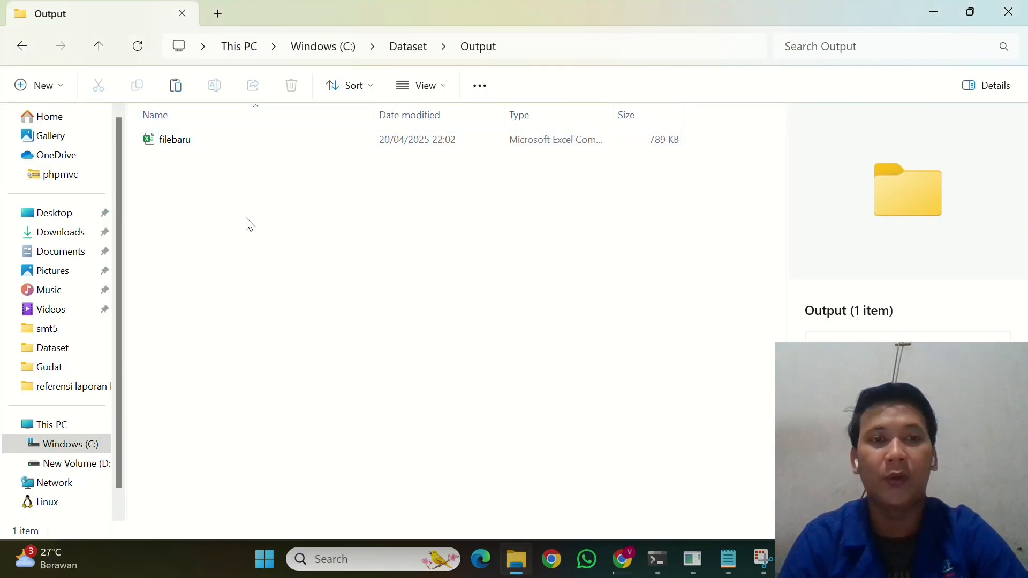
pyautogui.click(403, 56)
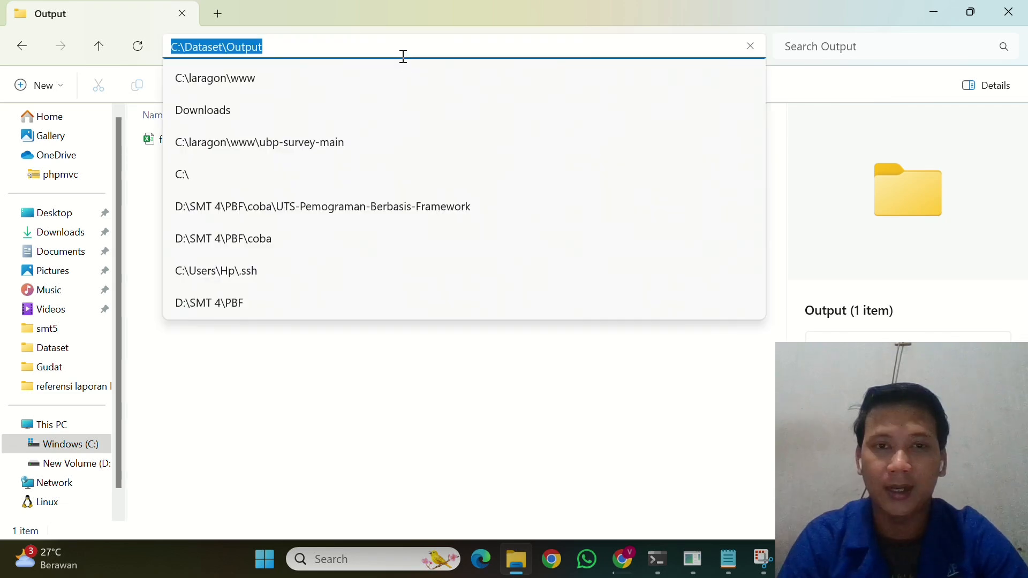
pyautogui.click(349, 424)
pyautogui.click(410, 49)
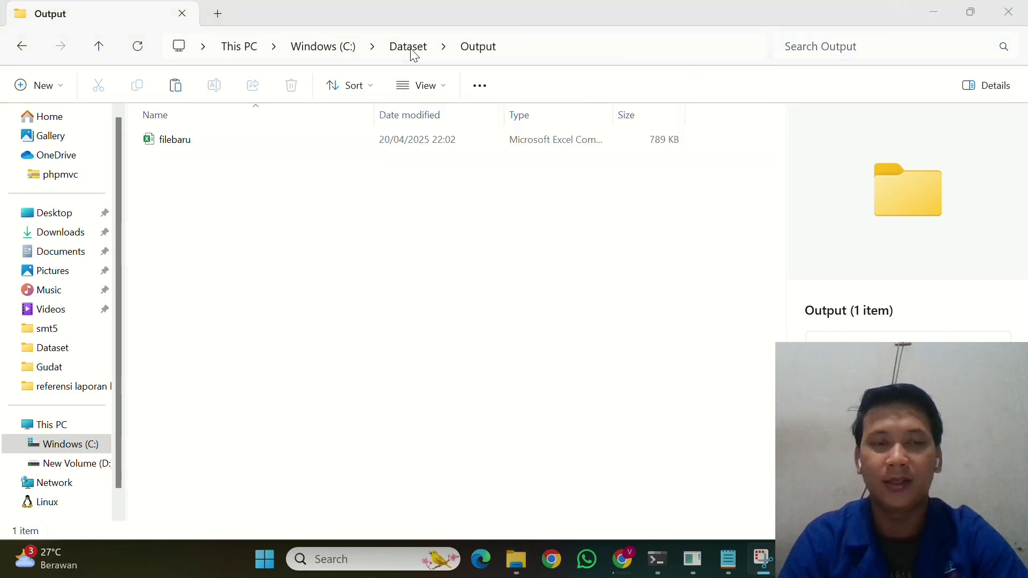
pyautogui.click(21, 51)
pyautogui.click(290, 217)
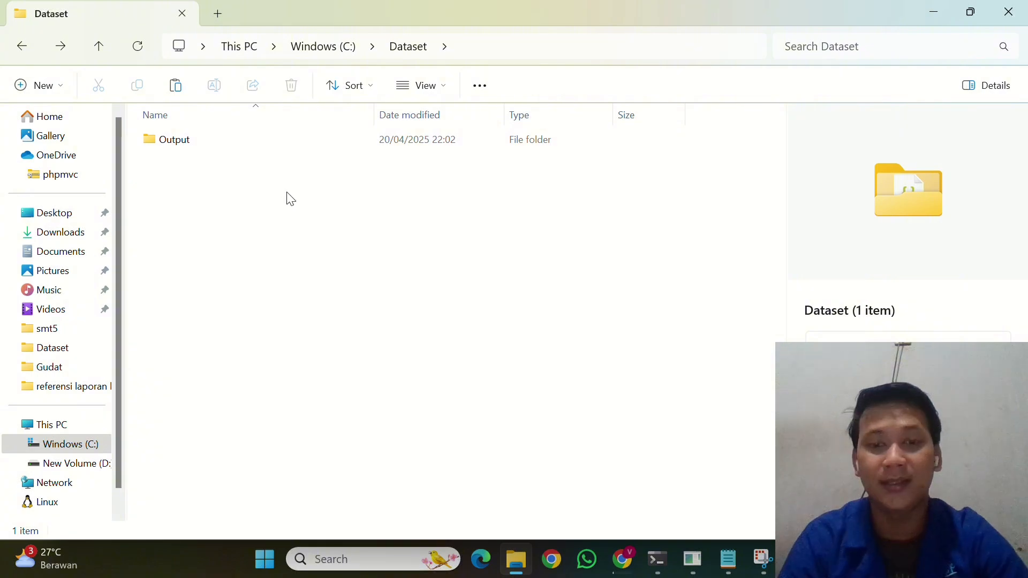
# Open filebaru from the Output folder in Excel and look through its converted CSV rows, returning to the header row
pyautogui.doubleClick(324, 149)
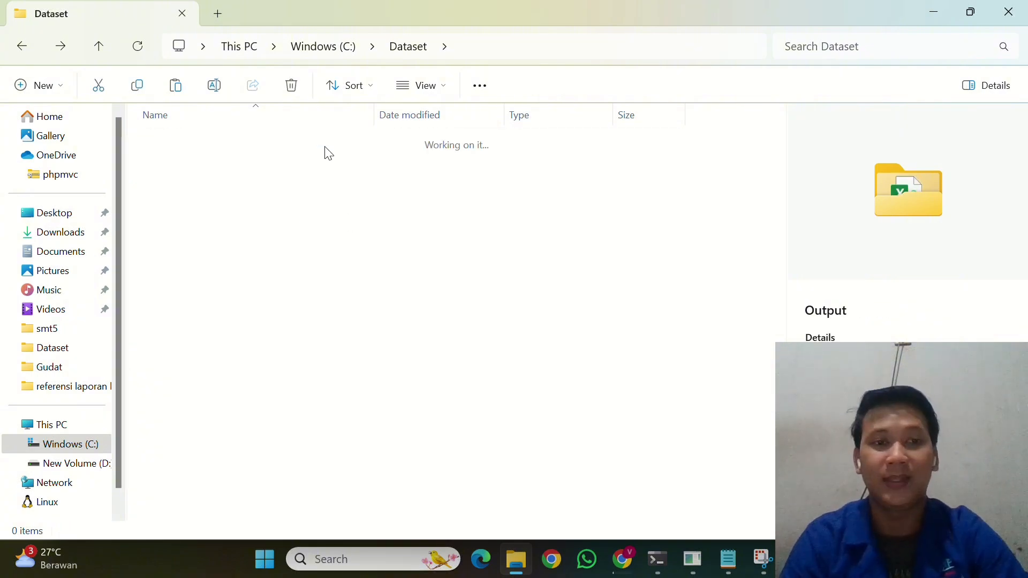
pyautogui.doubleClick(325, 148)
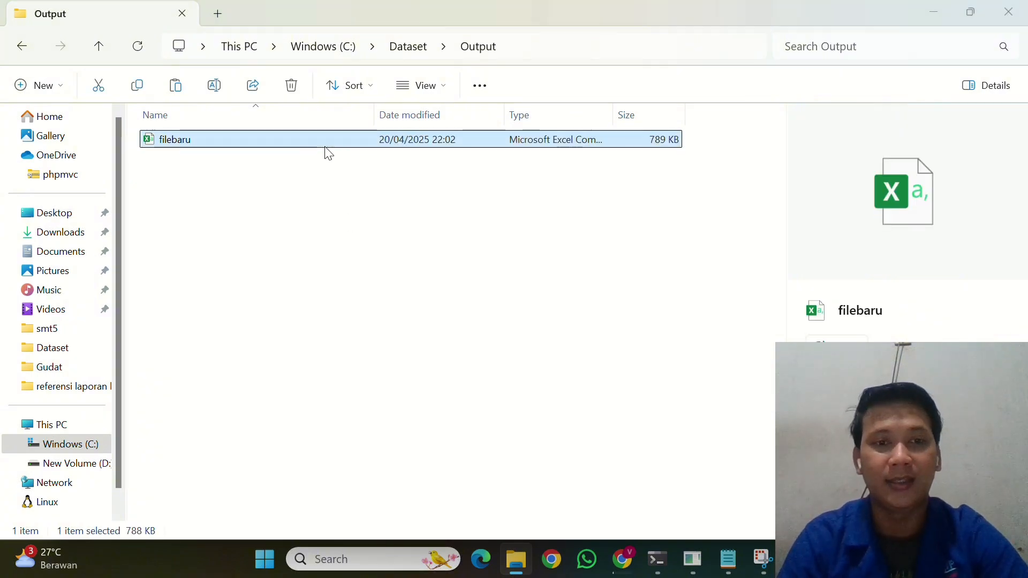
pyautogui.scroll(-15, 327, 317)
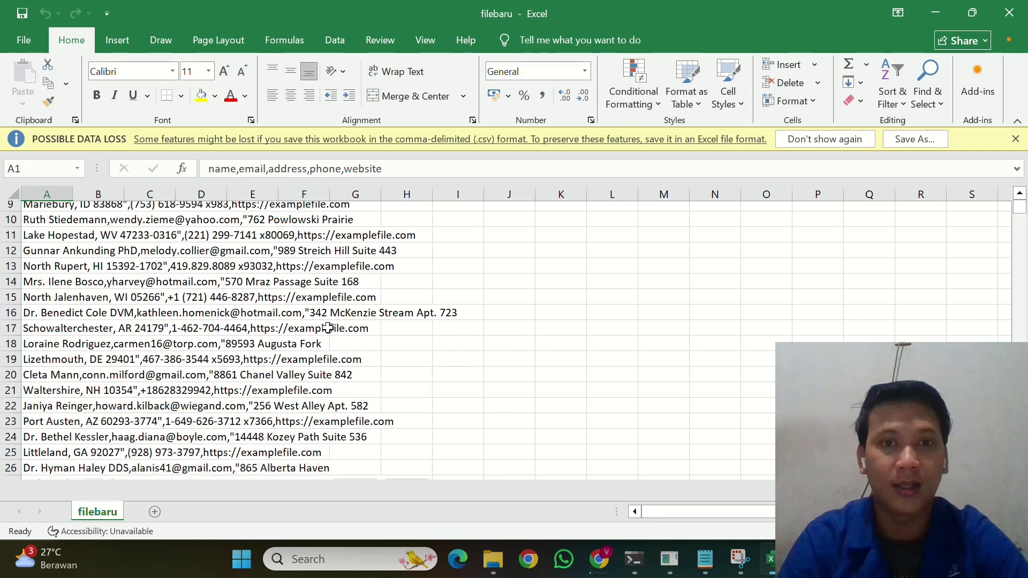
pyautogui.scroll(15, 328, 327)
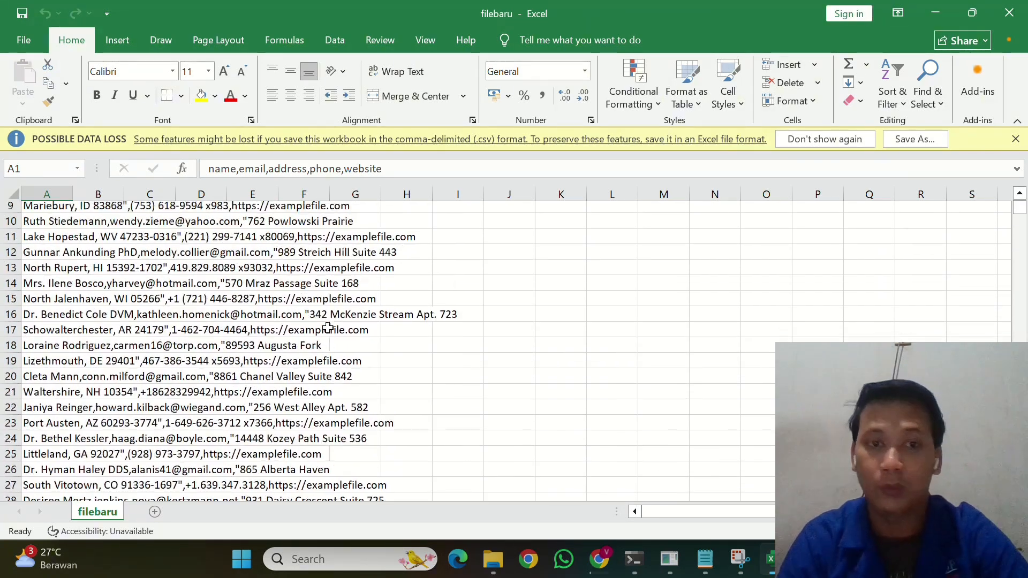
pyautogui.scroll(-10, 327, 327)
pyautogui.scroll(-20, 328, 327)
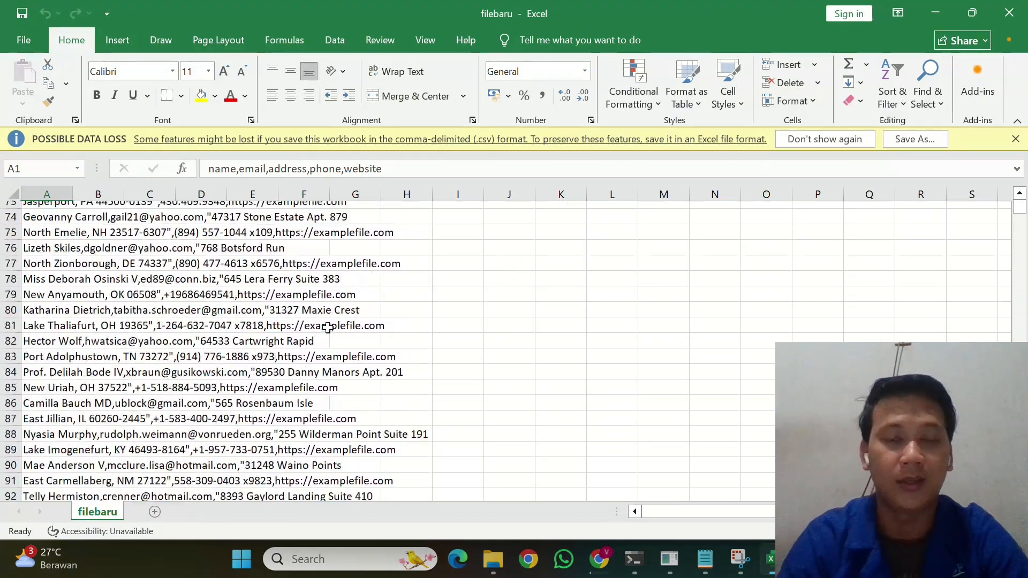
pyautogui.scroll(-10, 327, 327)
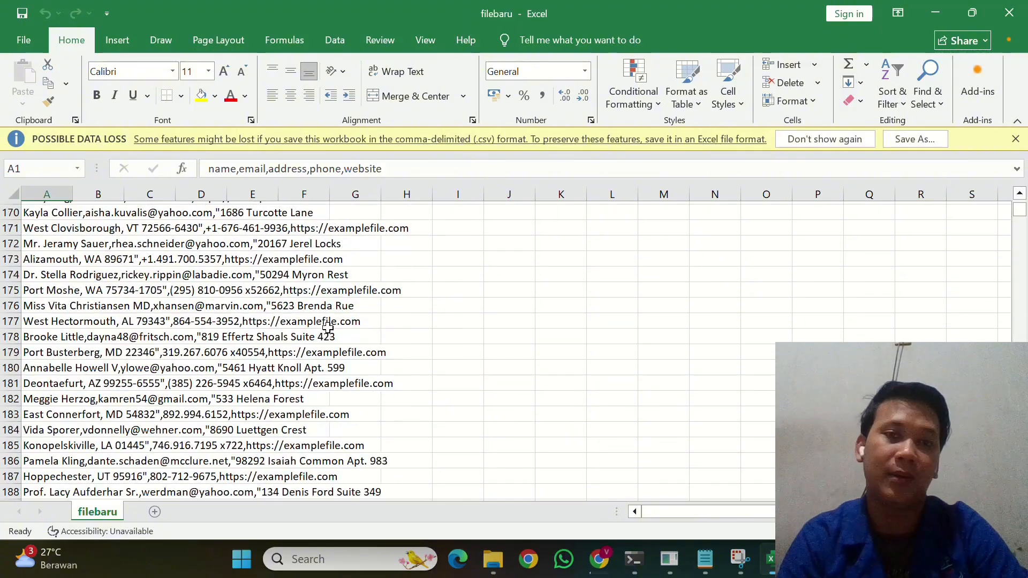
pyautogui.scroll(20, 328, 327)
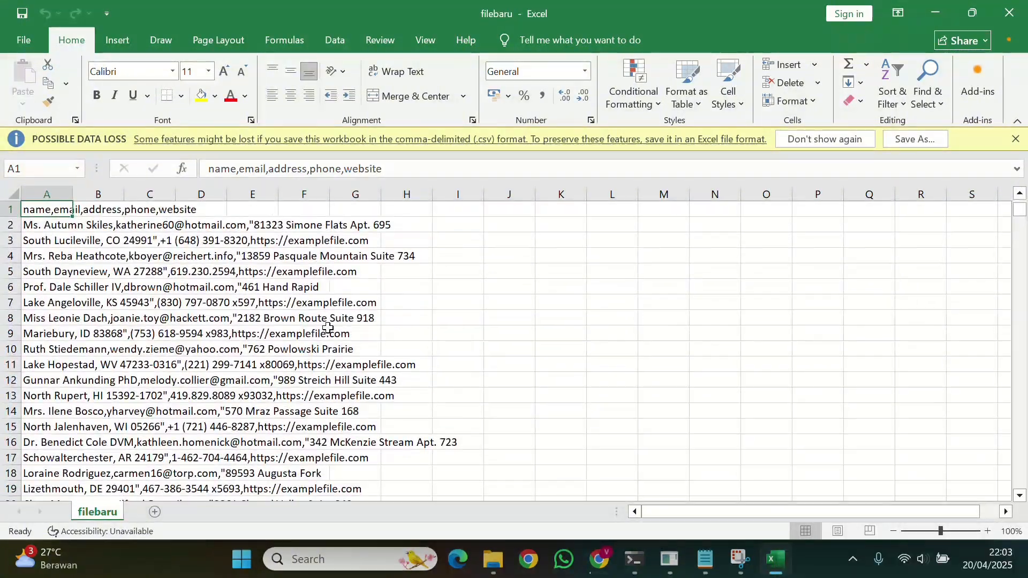